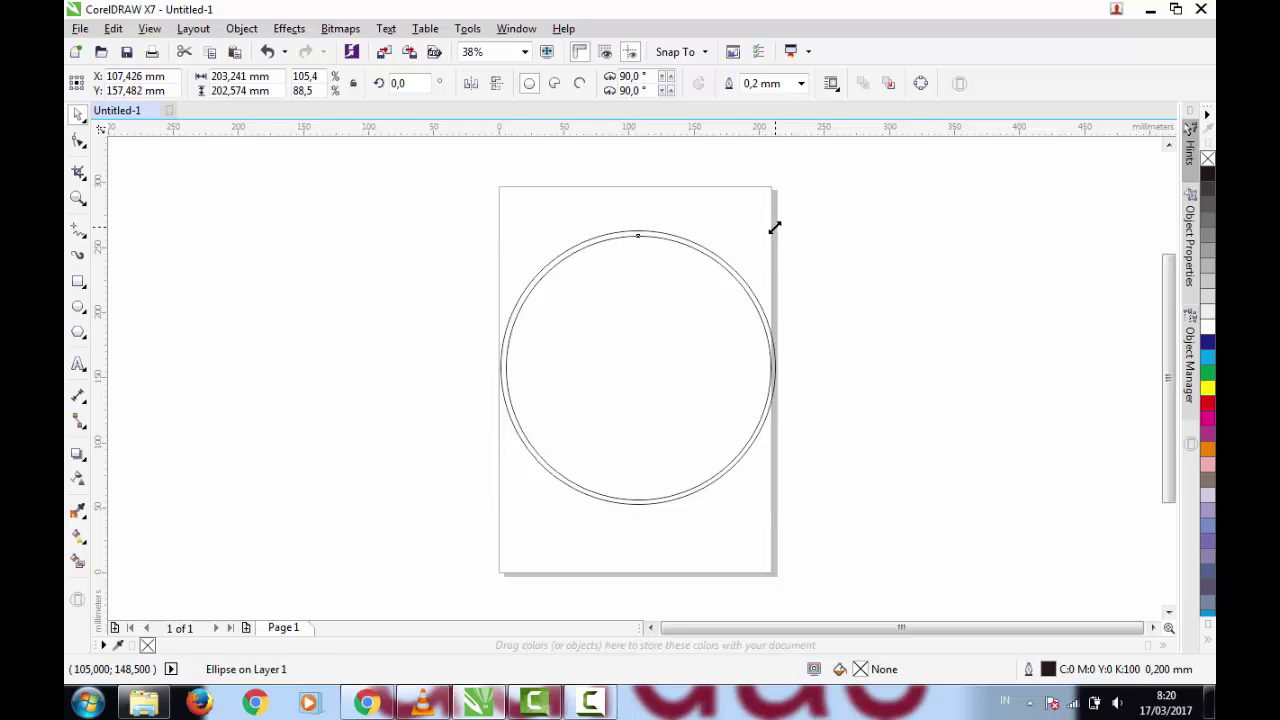
- Scale the inner circle to about 201 mm across so it sits evenly inside the outer circle
drag(775, 228, 774, 229)
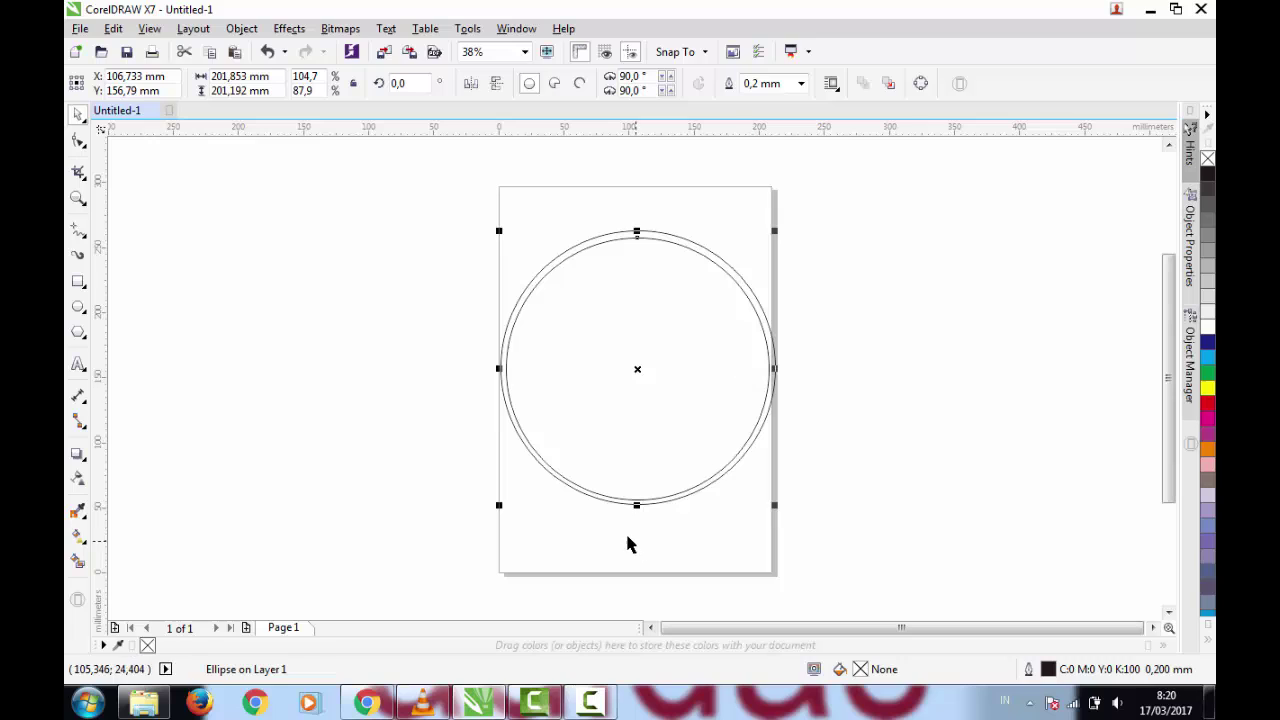
drag(500, 507, 502, 505)
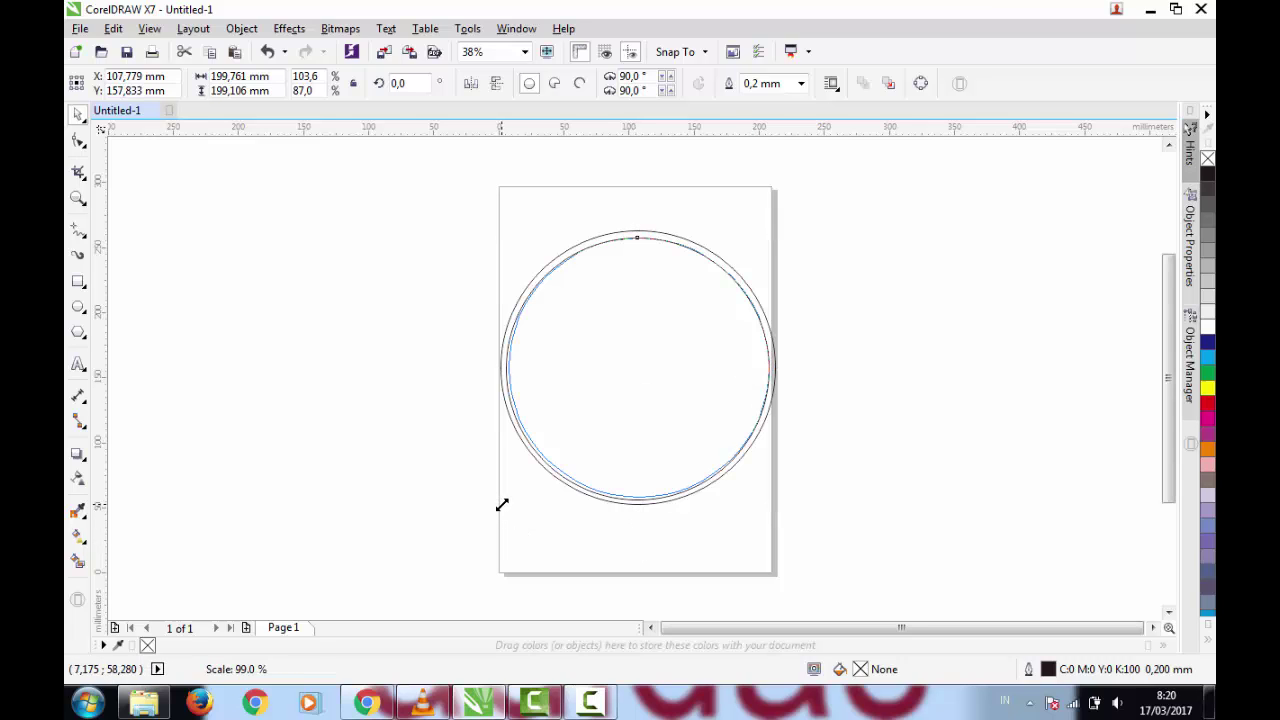
drag(500, 505, 496, 509)
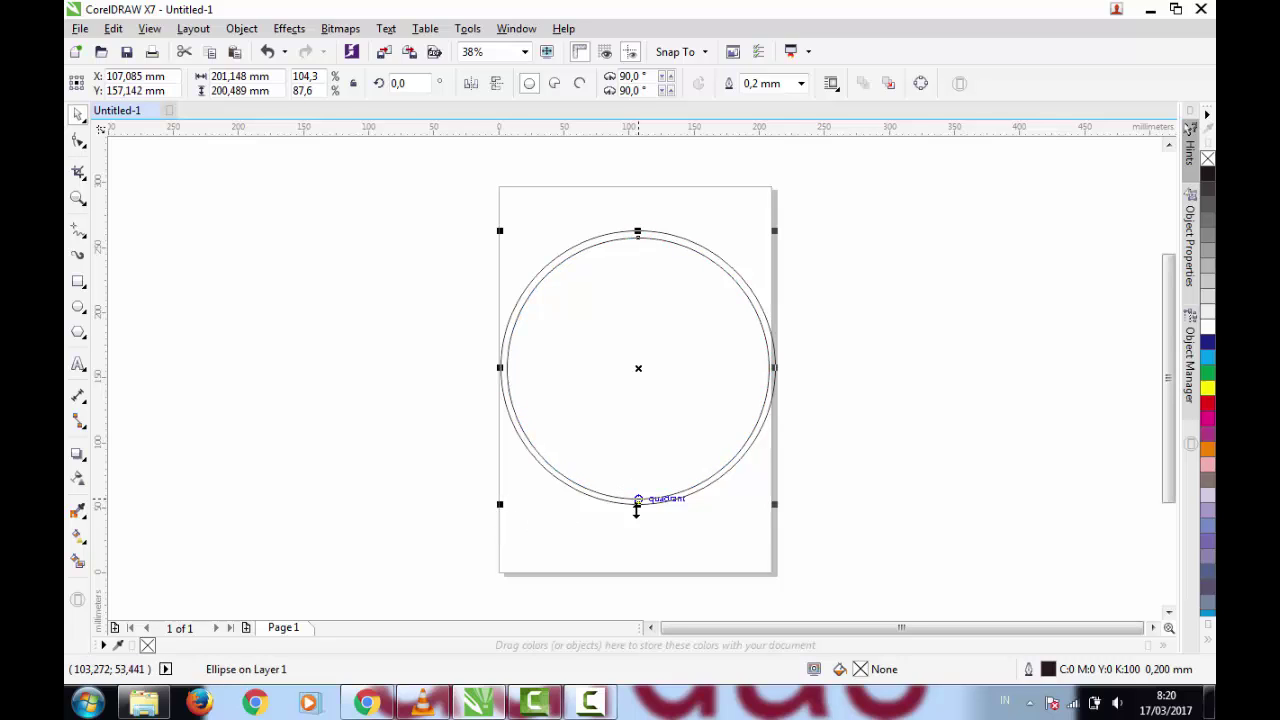
drag(637, 505, 633, 506)
click(882, 435)
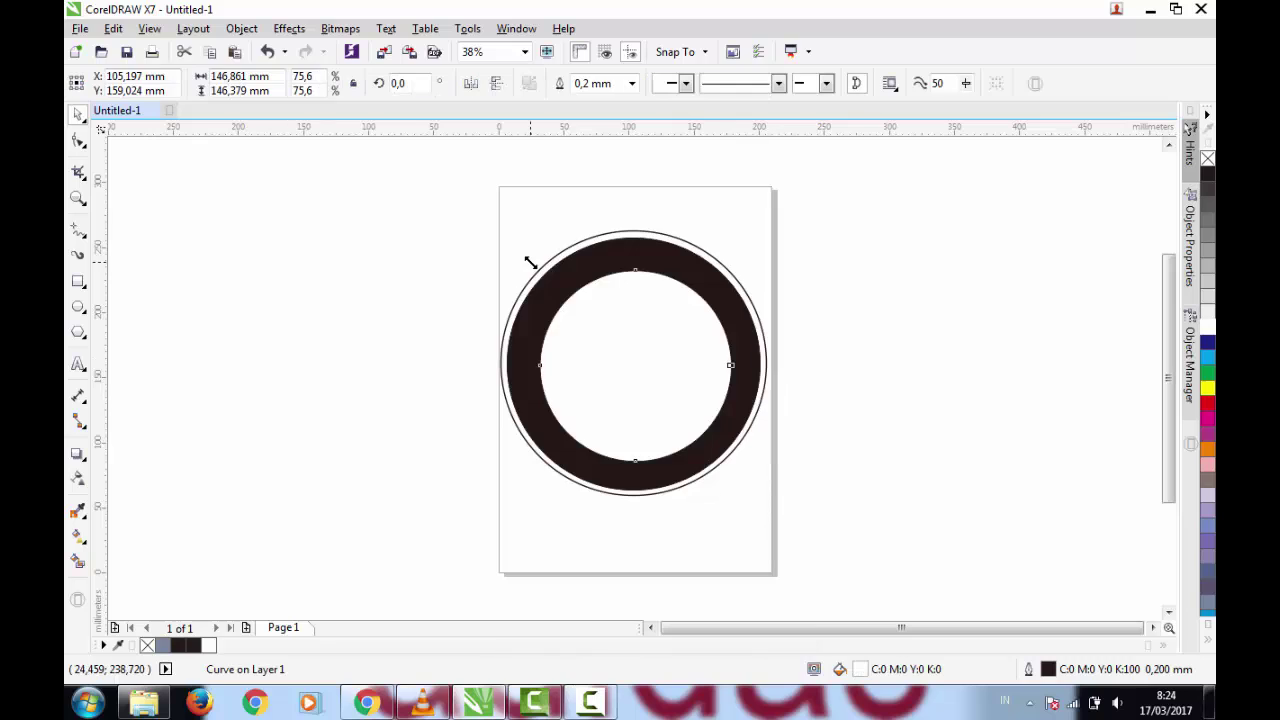
- Scale the white inner circle to about 150 mm across, centred within the black ring
drag(523, 252, 527, 257)
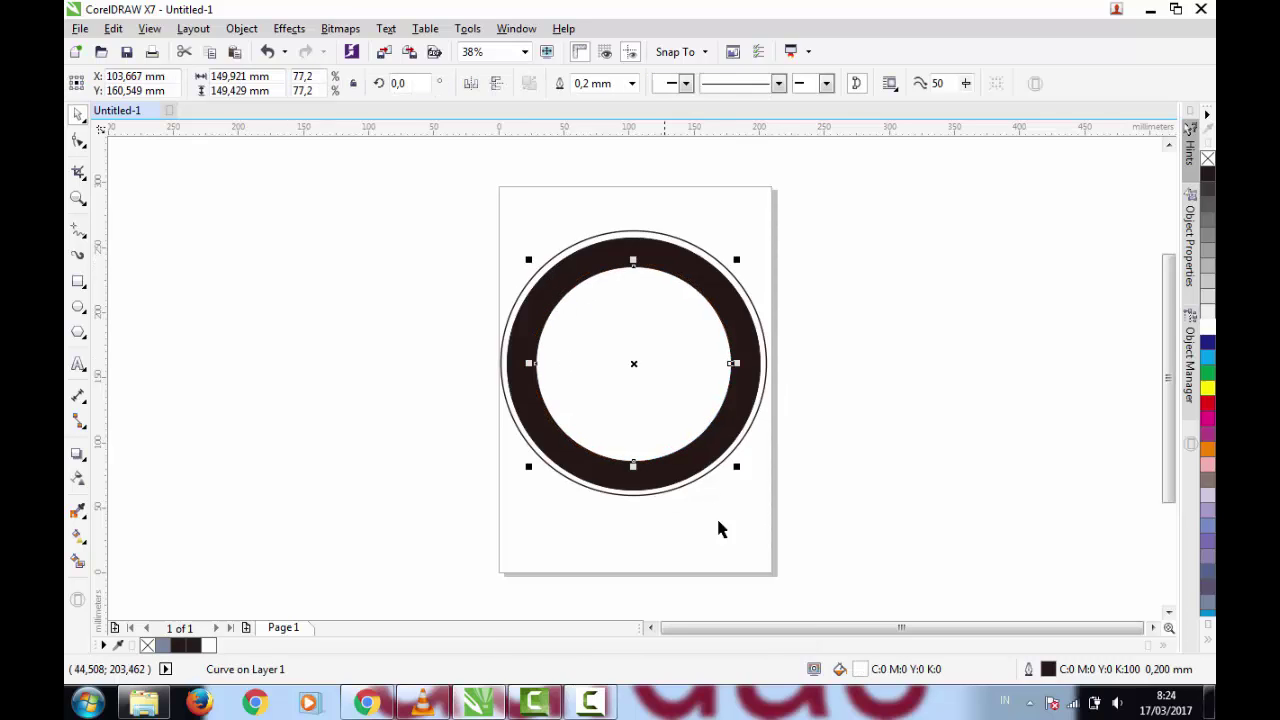
click(870, 500)
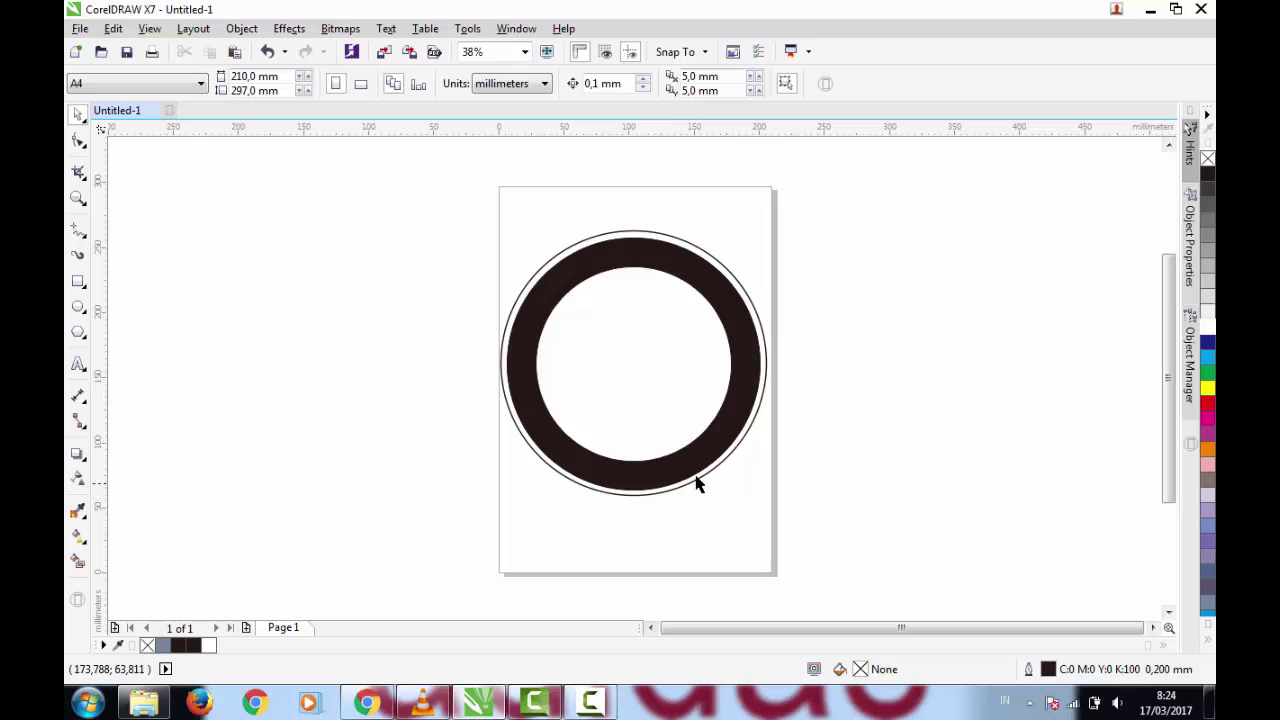
- Set the outline width to 1.5 mm on the innermost circle and 2.0 mm on the outermost circle
click(551, 406)
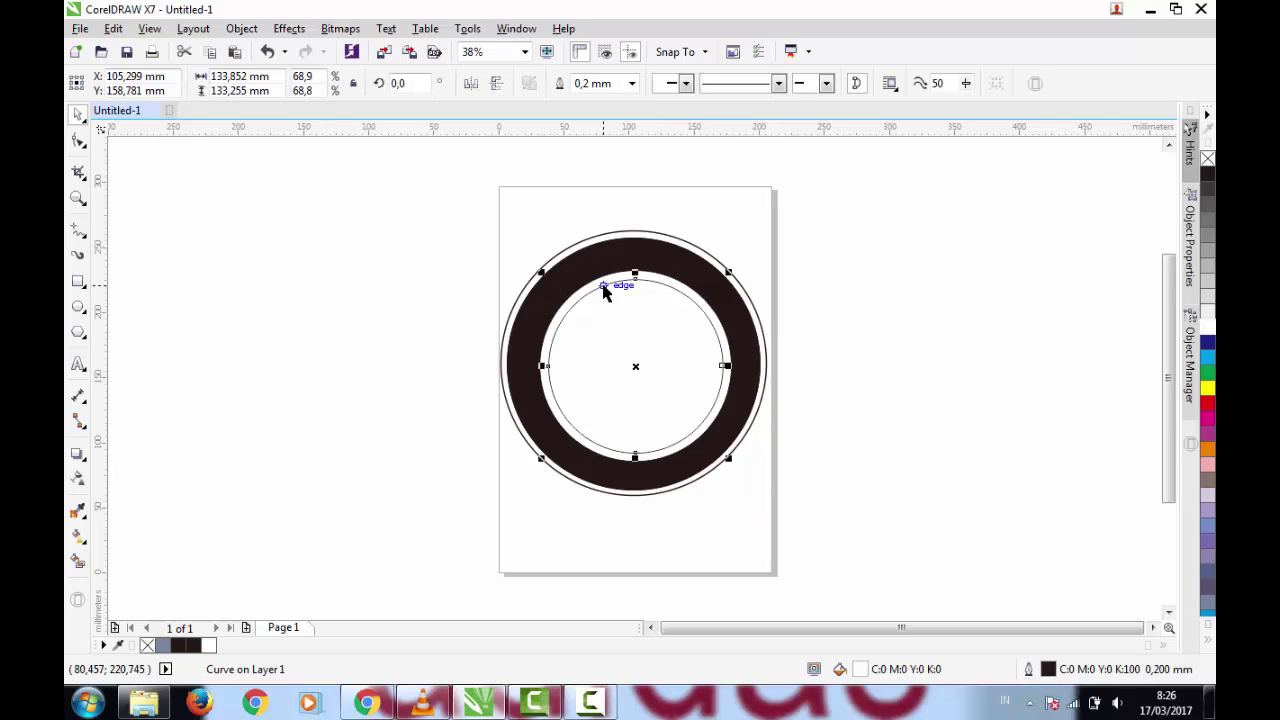
click(632, 83)
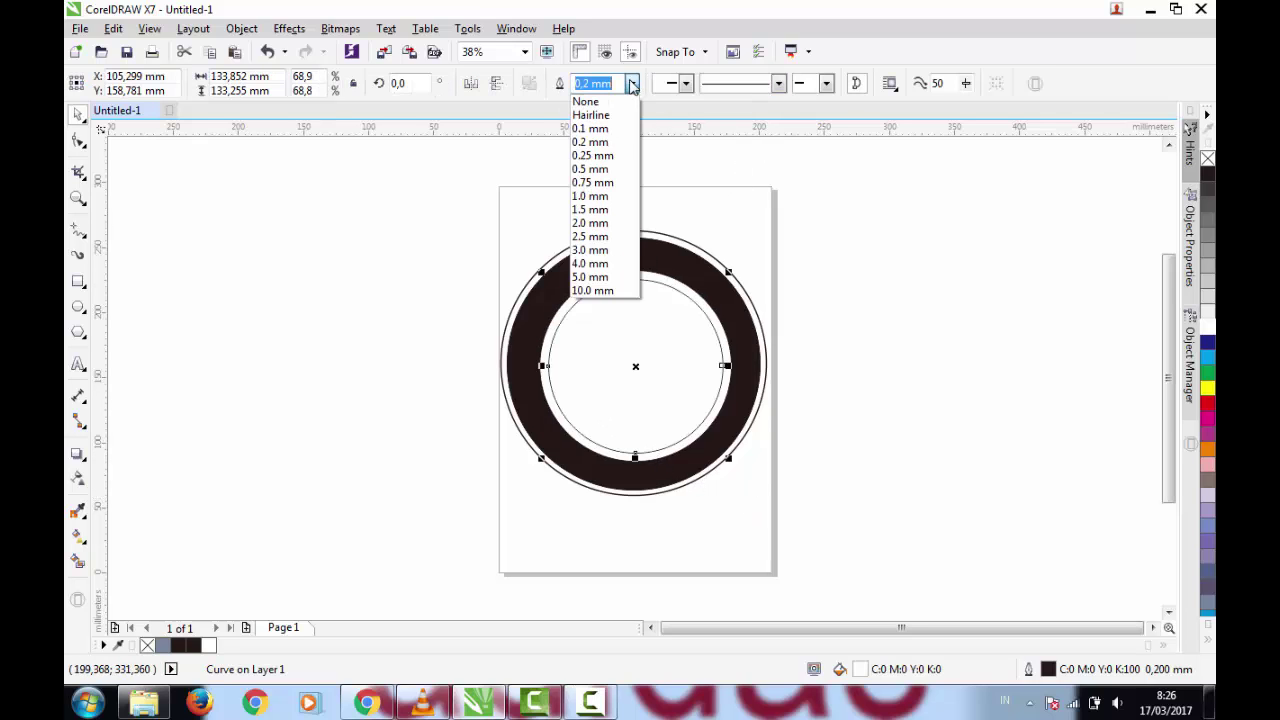
click(590, 210)
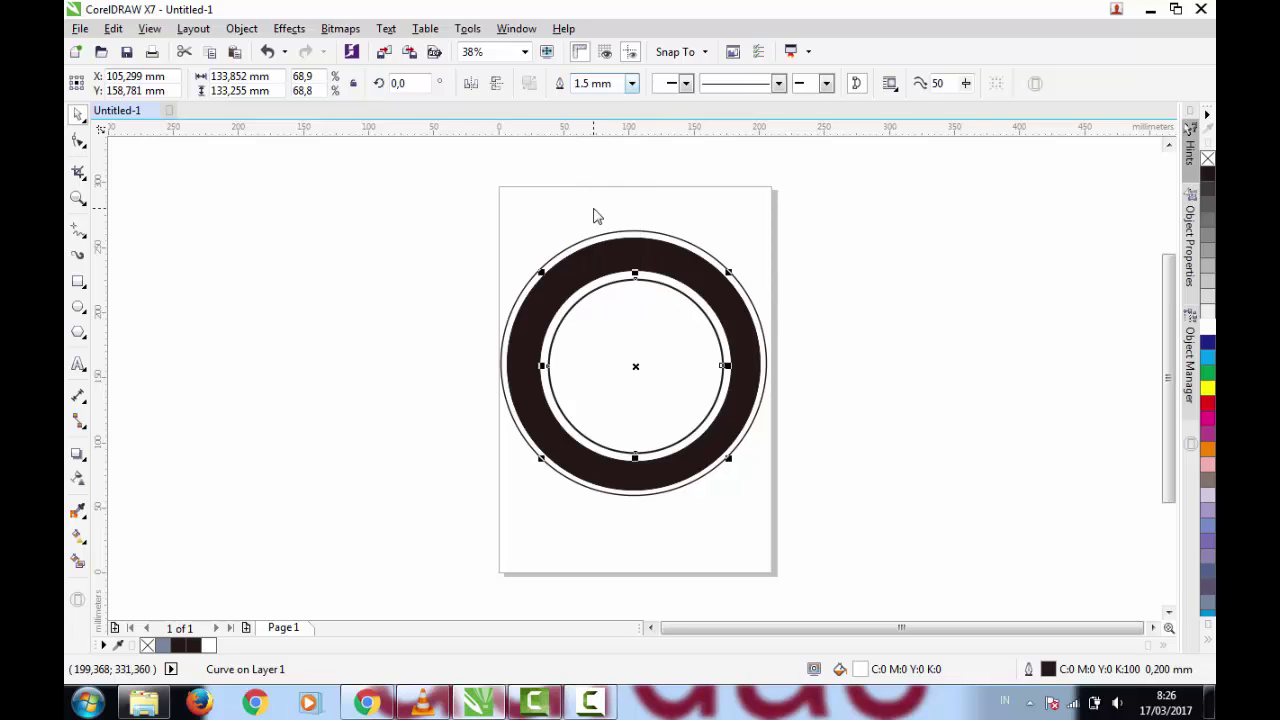
click(680, 245)
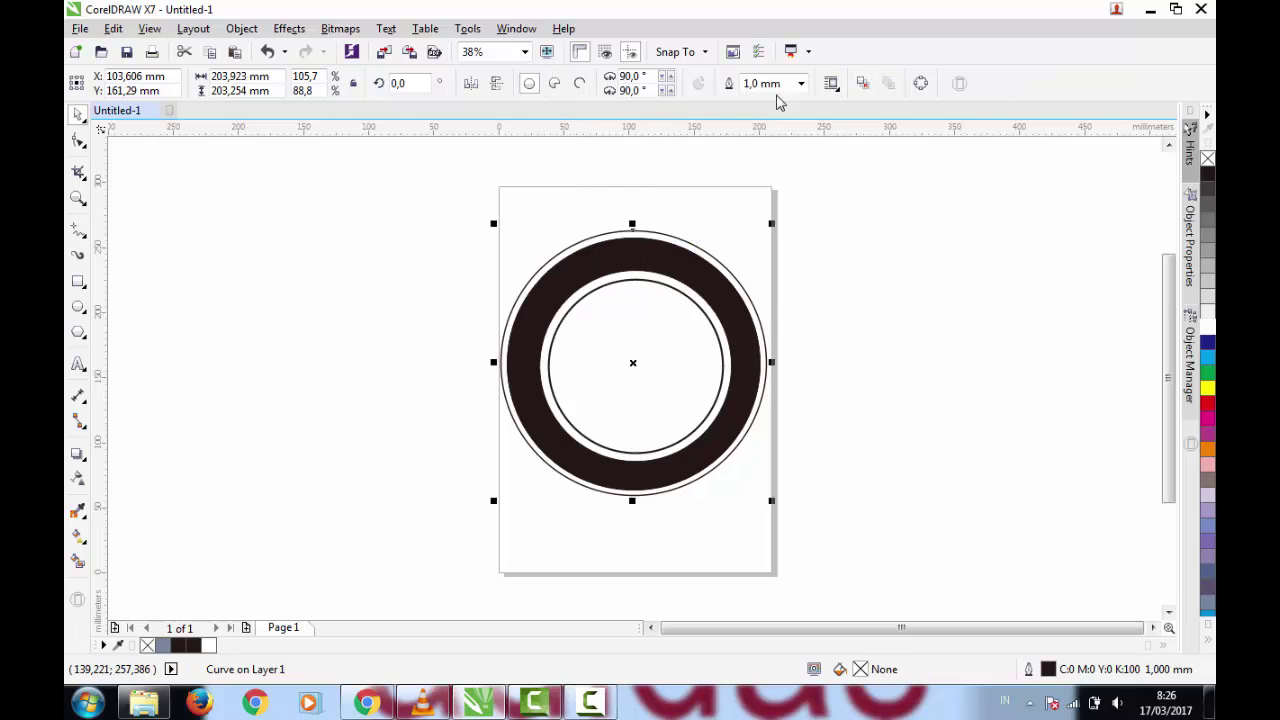
click(801, 84)
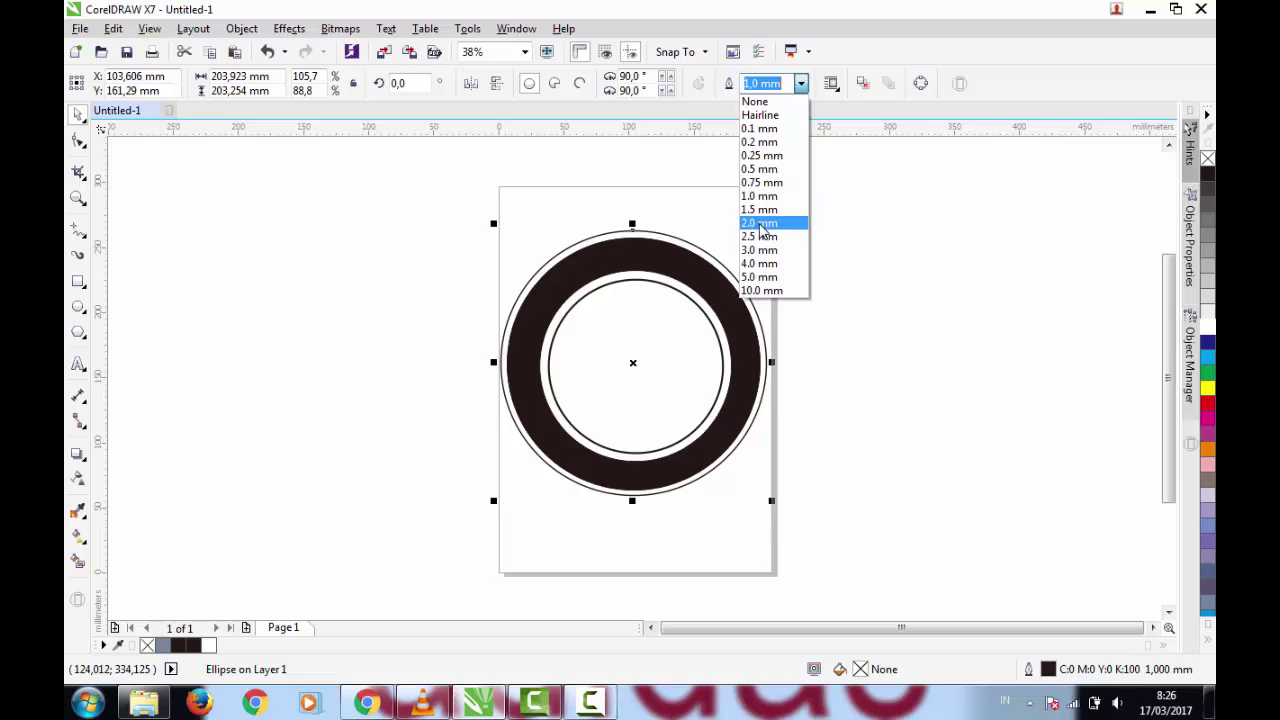
click(760, 223)
click(826, 334)
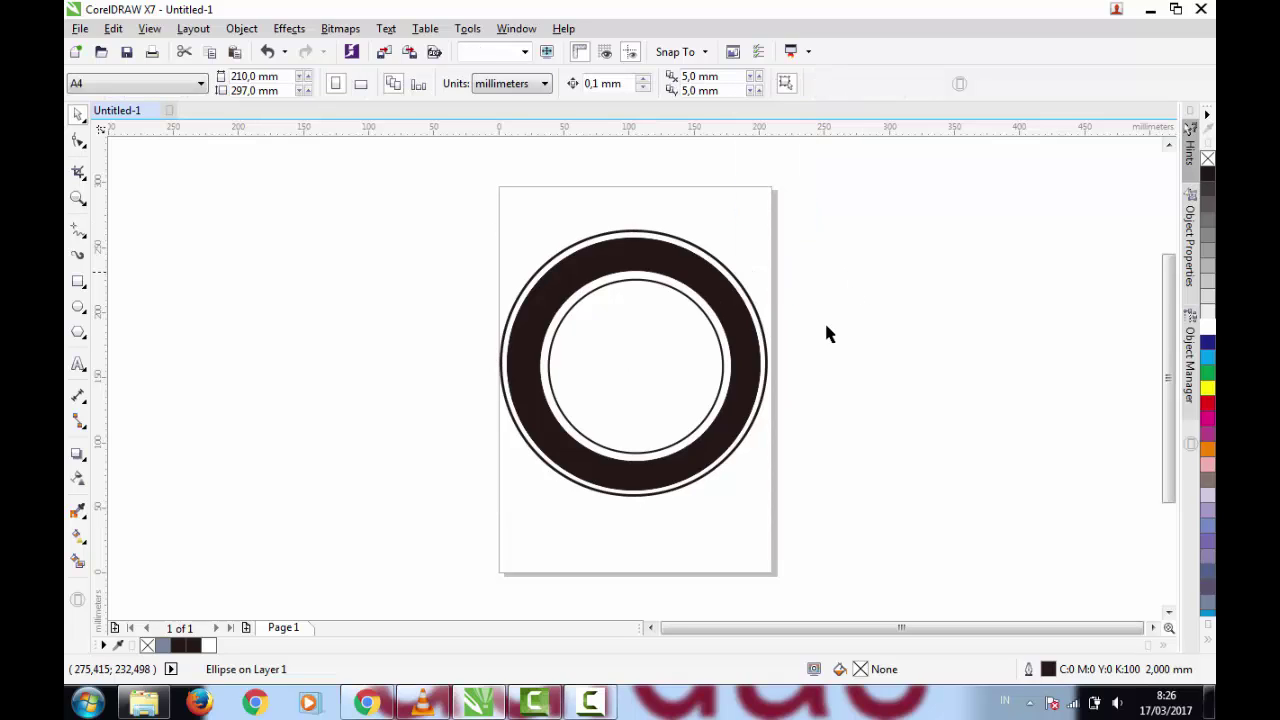
- Resize the innermost circle inside the black ring from its upper corner
click(692, 303)
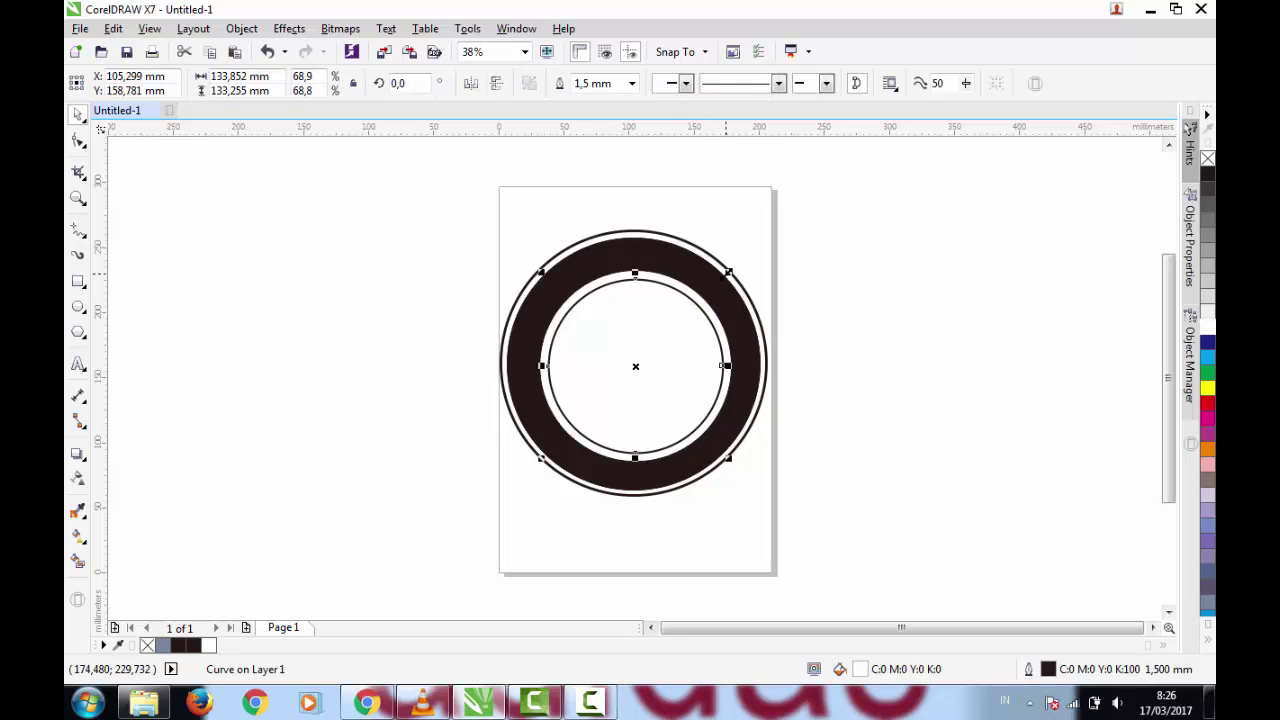
drag(729, 270, 728, 253)
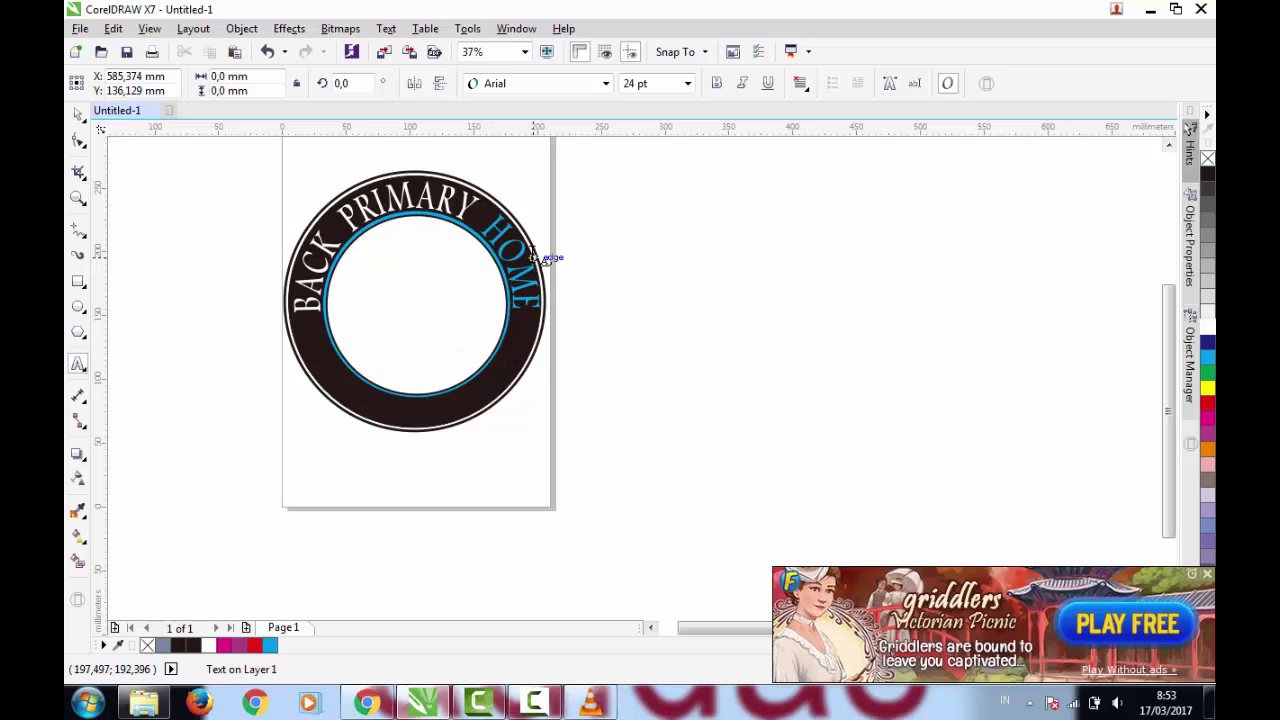
click(543, 310)
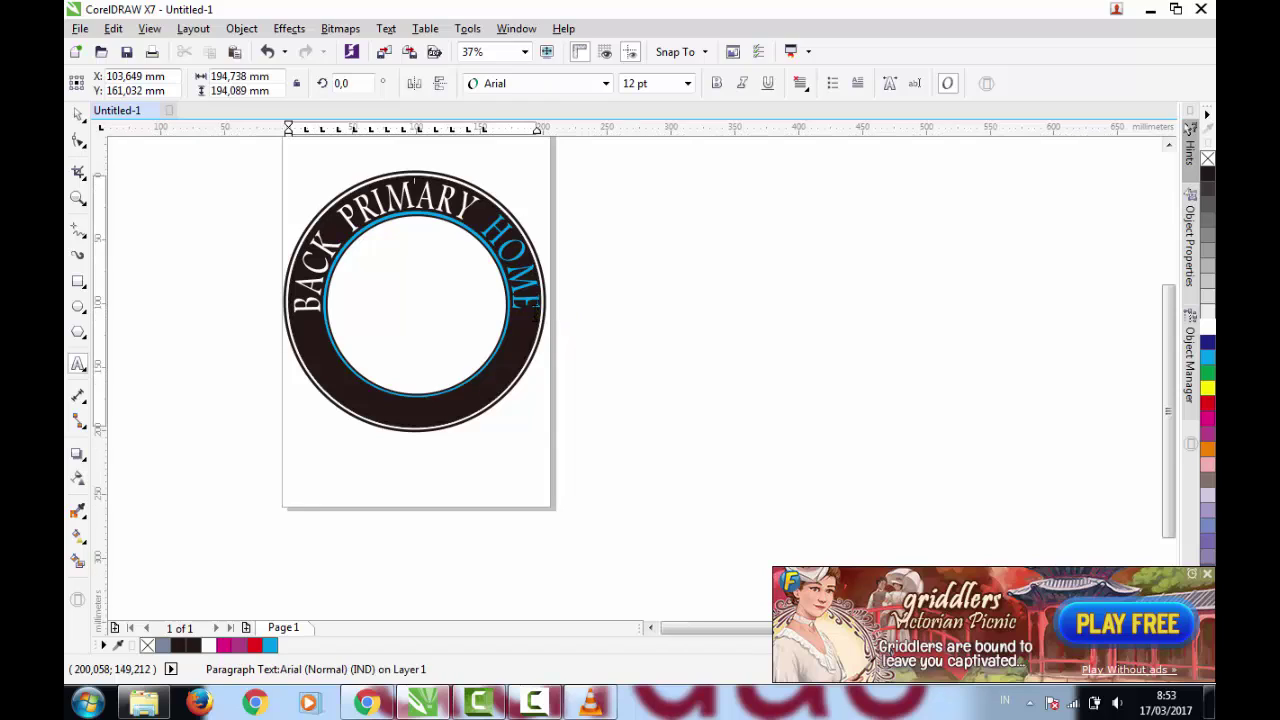
click(496, 216)
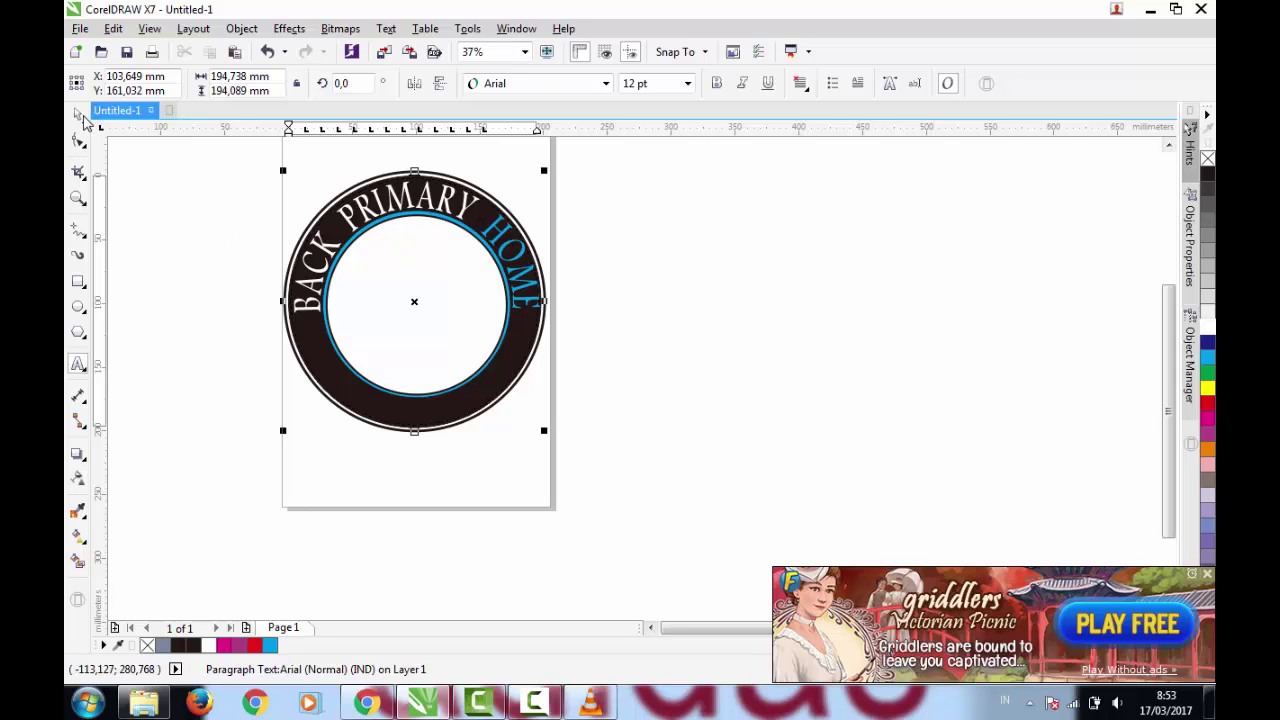
key(Escape)
key(space)
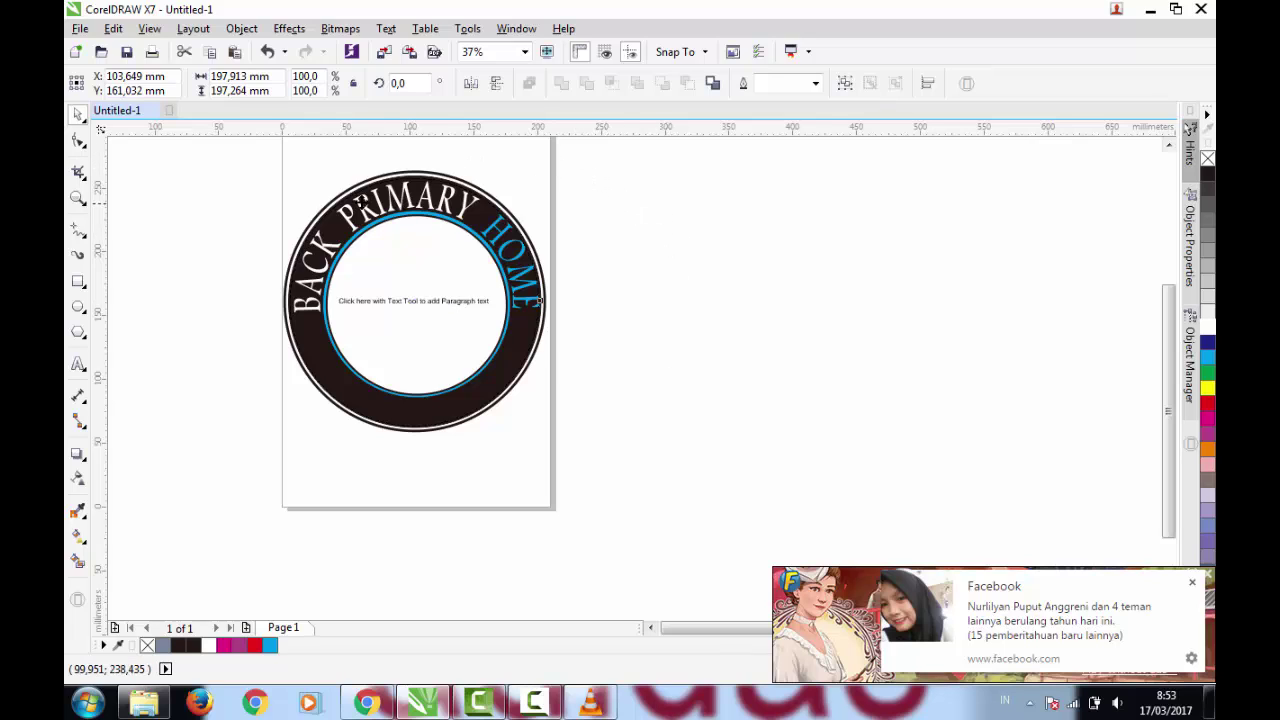
click(455, 213)
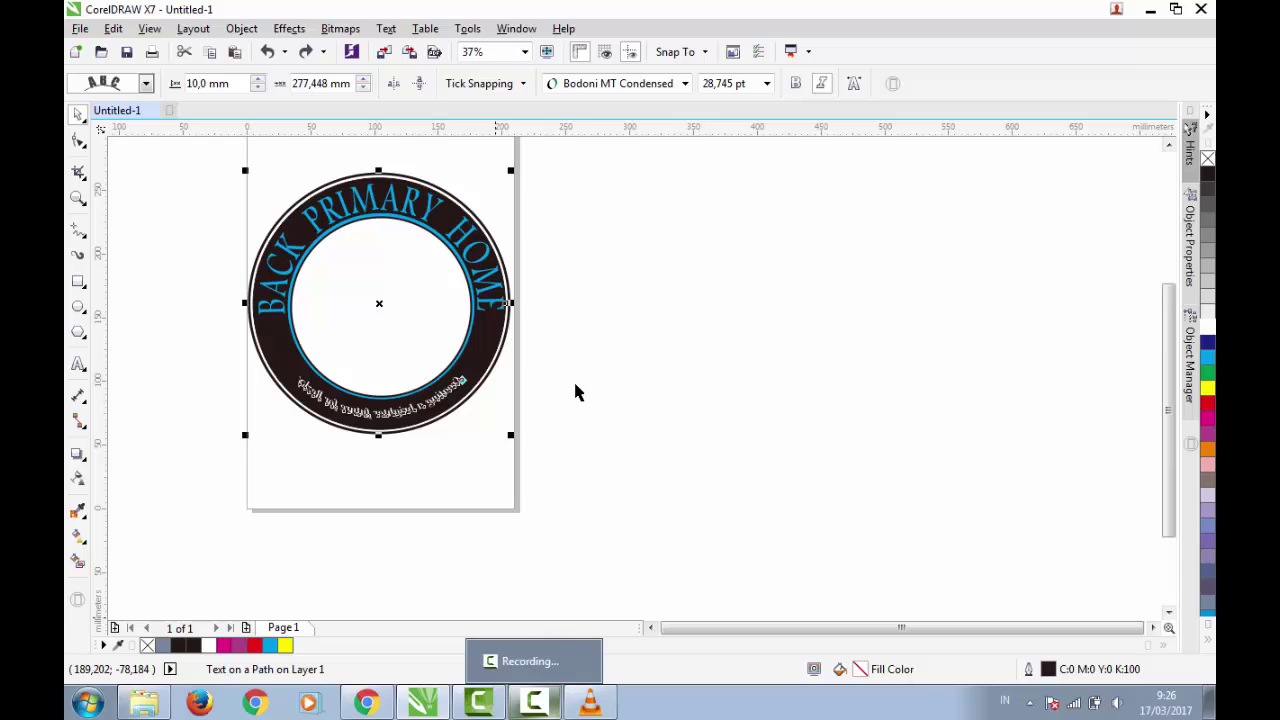
- Switch to VLC media player, pause the round-logo tutorial at 14:08 to examine its lower curved text, and return to CorelDRAW
key(alt+Tab)
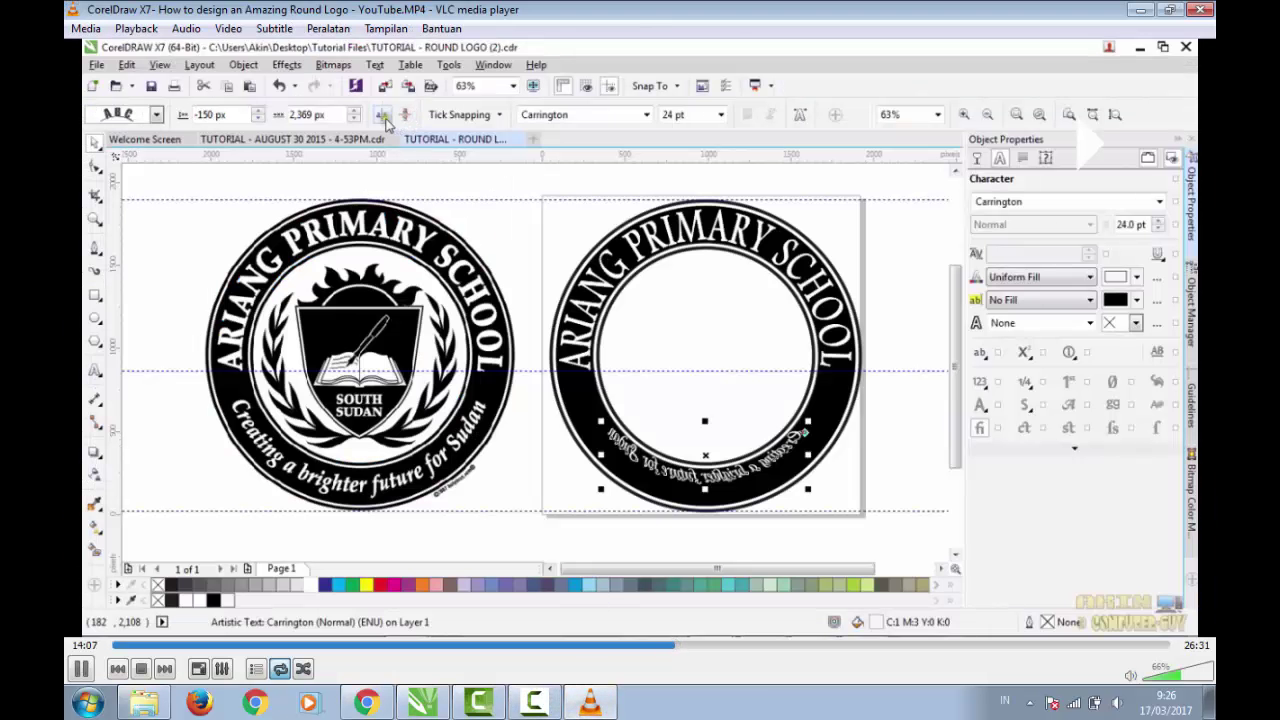
key(space)
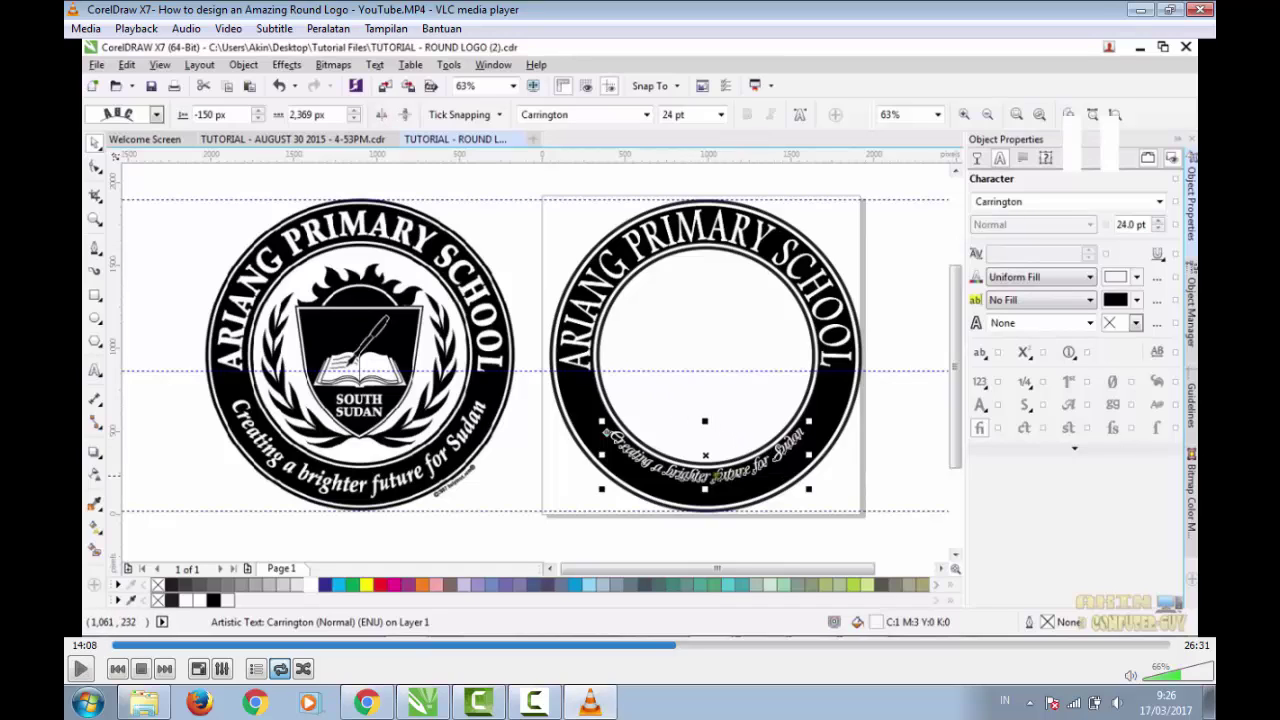
click(675, 645)
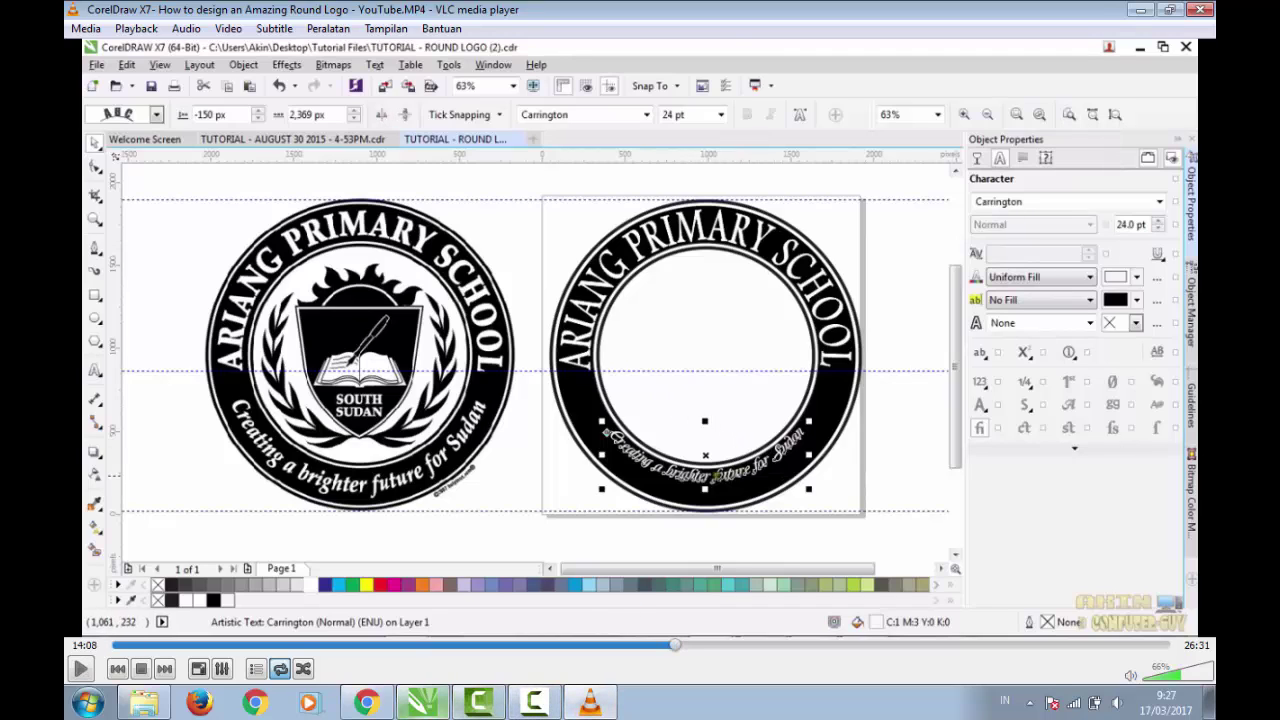
key(alt+Tab)
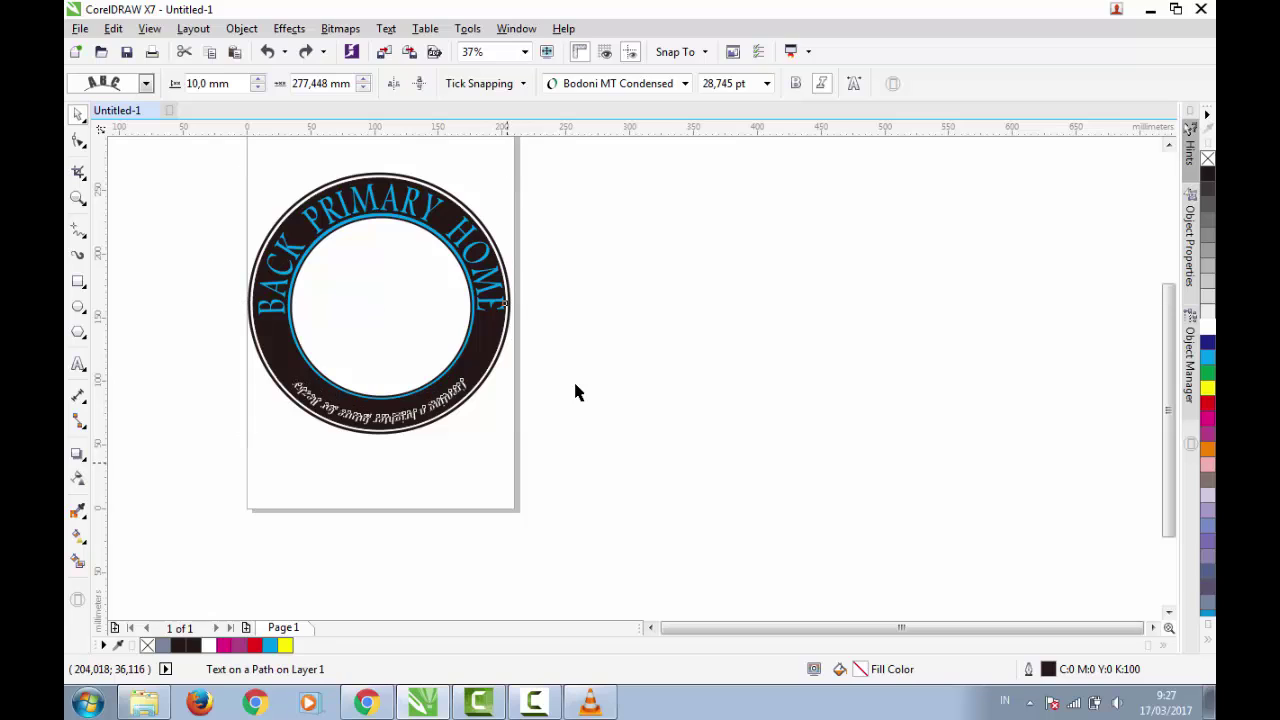
- Undo the last changes to the lower slogan and mirror it horizontally on its path so it reads left to right
key(ctrl+z)
key(ctrl+z)
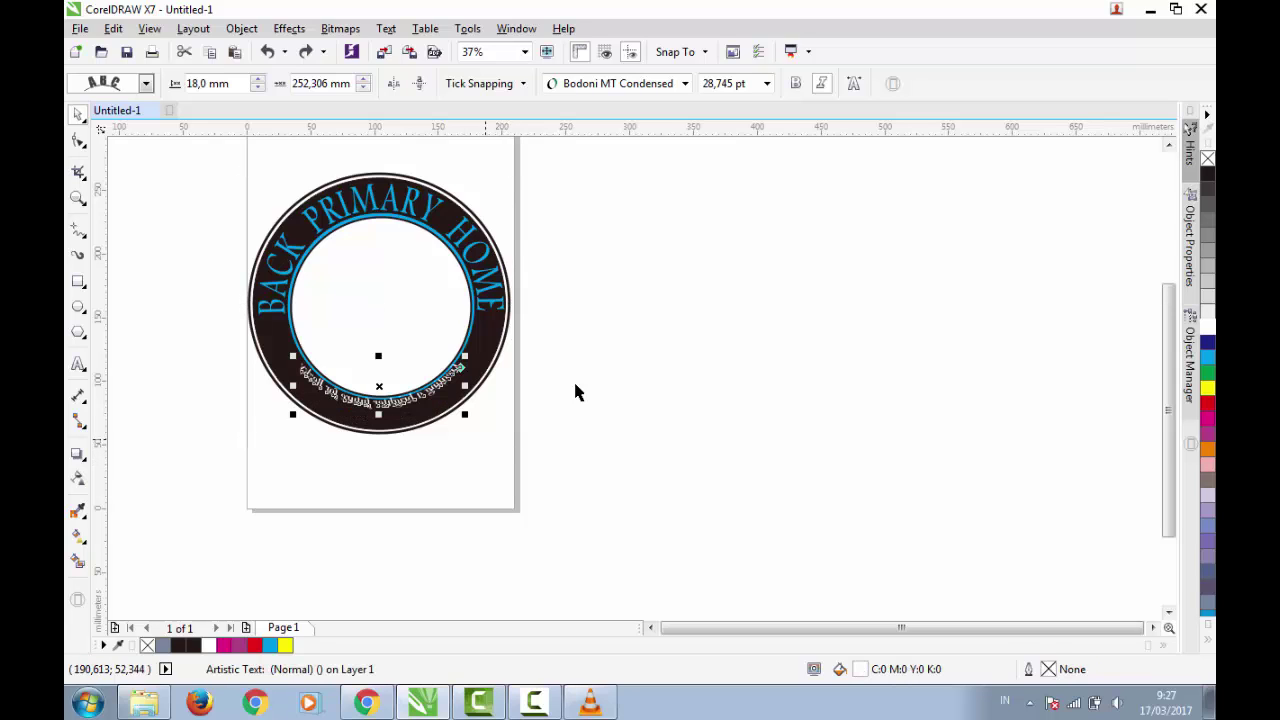
key(ctrl+shift+z)
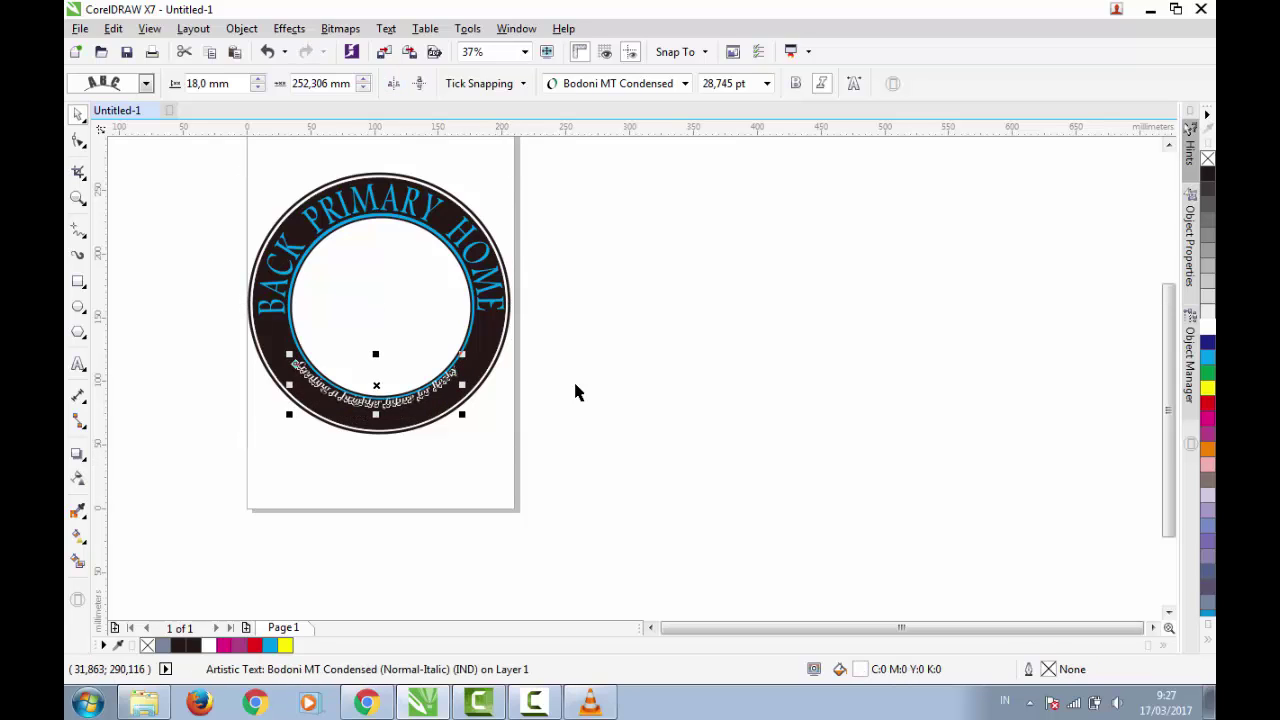
key(Escape)
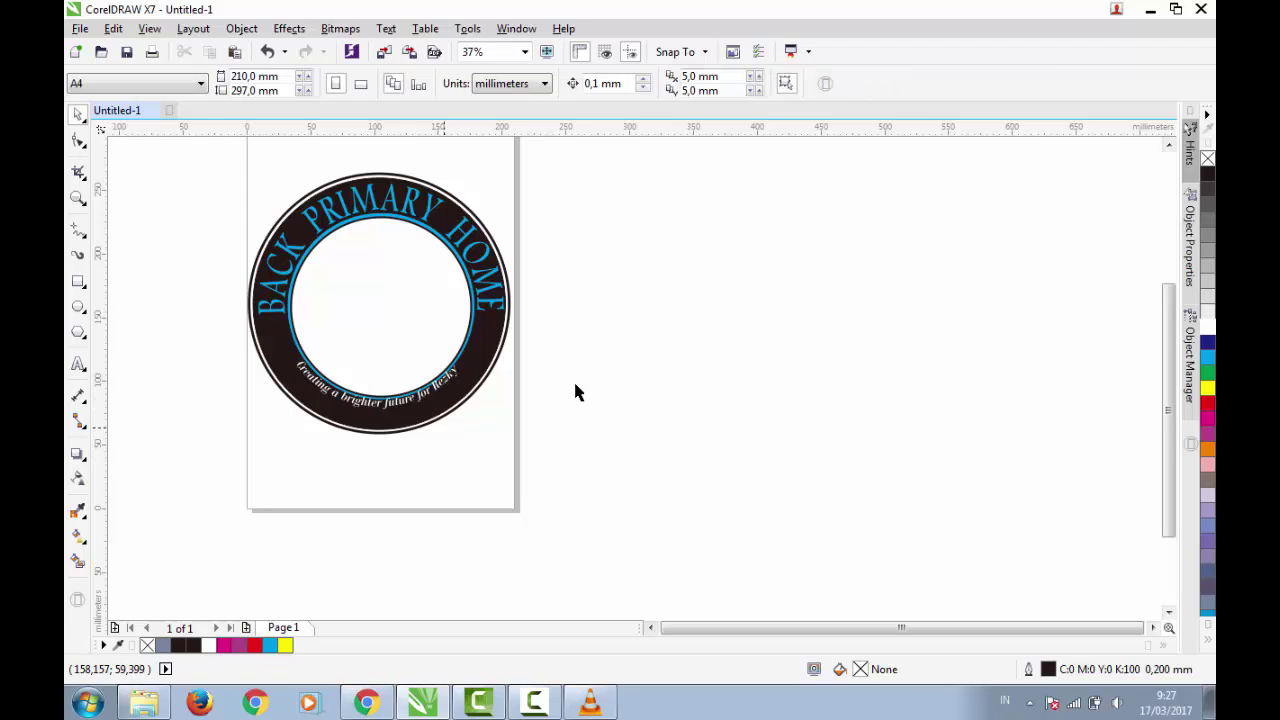
- Reposition the lower slogan on its path to a 10.0 mm distance and about 280.3 mm offset, centred in the black ring
click(438, 385)
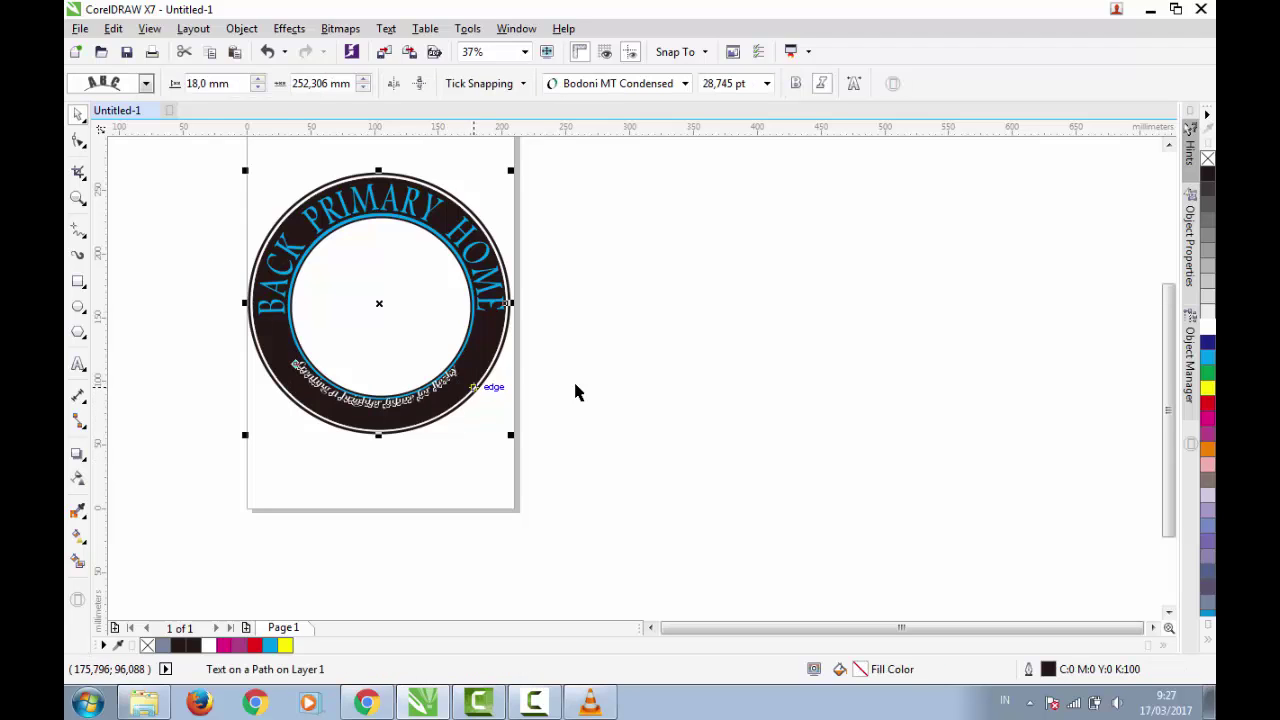
click(575, 392)
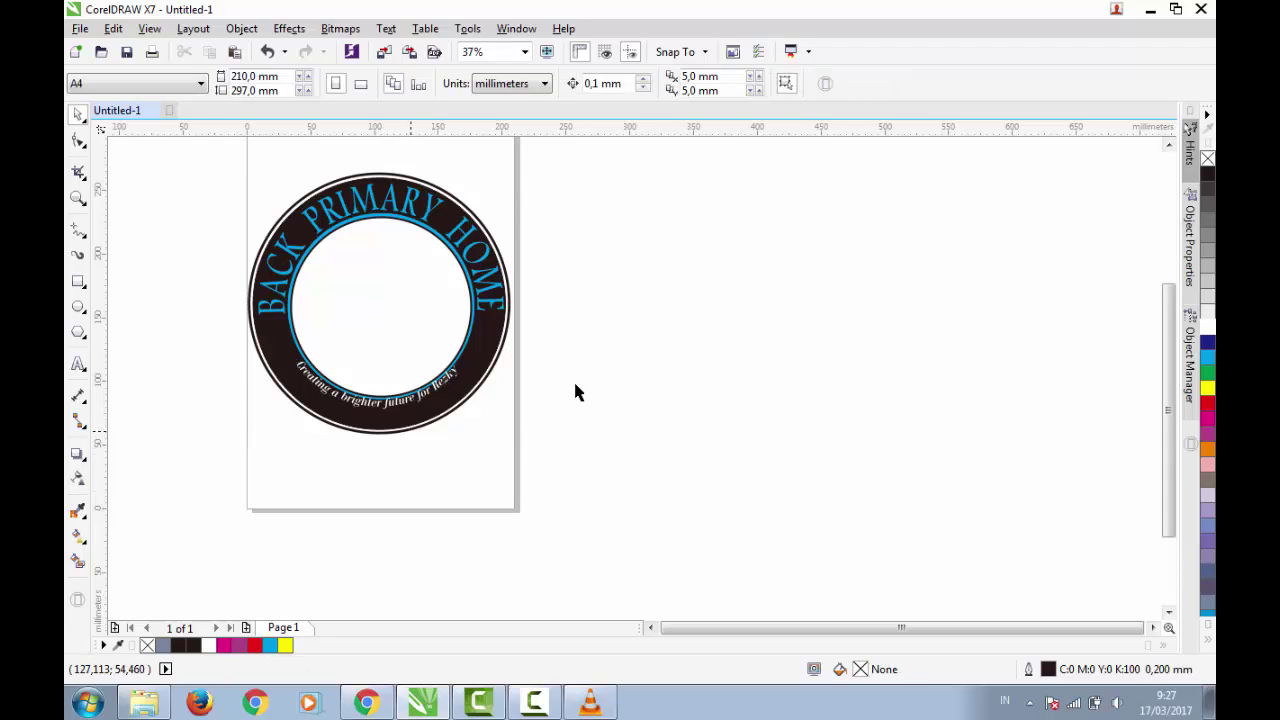
click(418, 397)
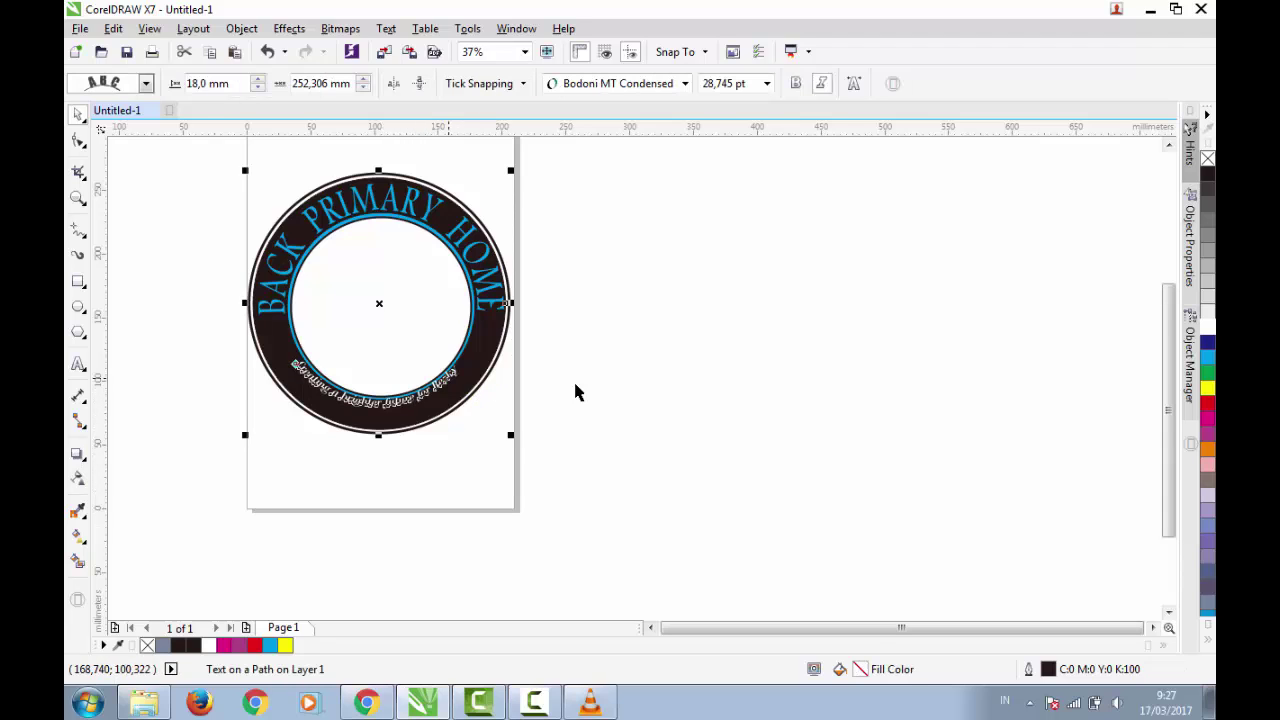
key(ctrl+z)
key(ctrl+z)
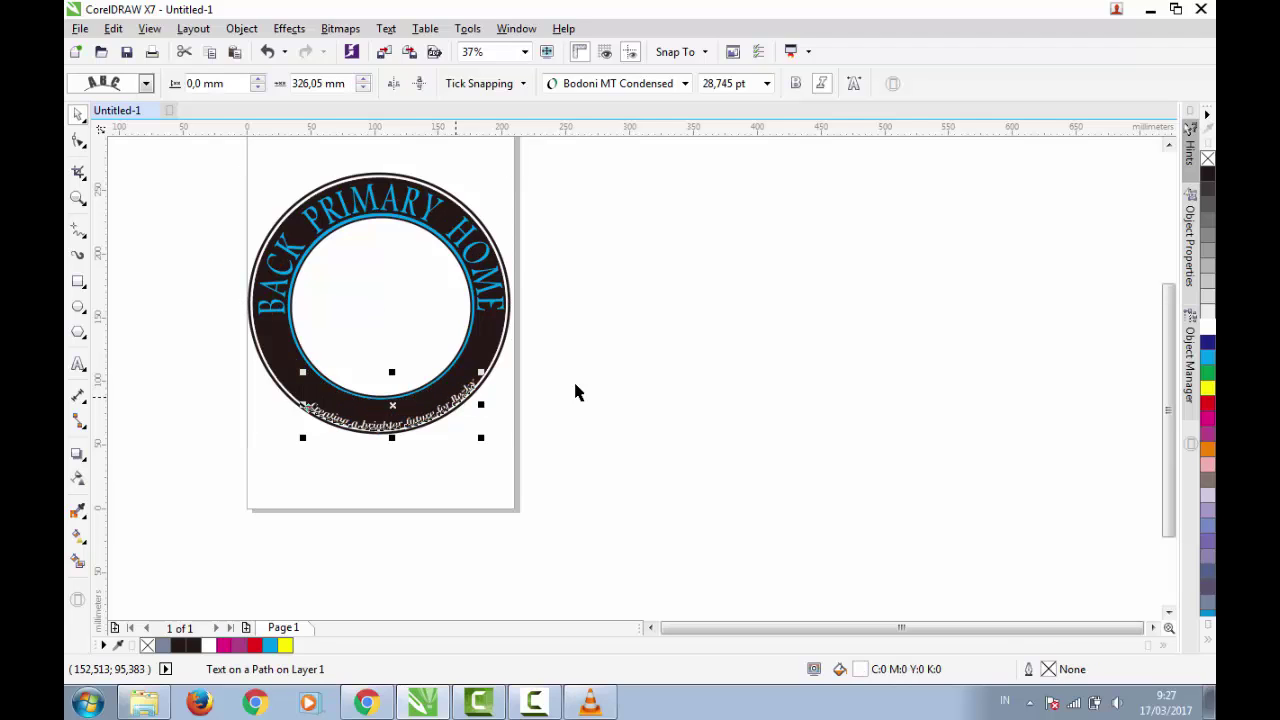
drag(449, 409, 434, 400)
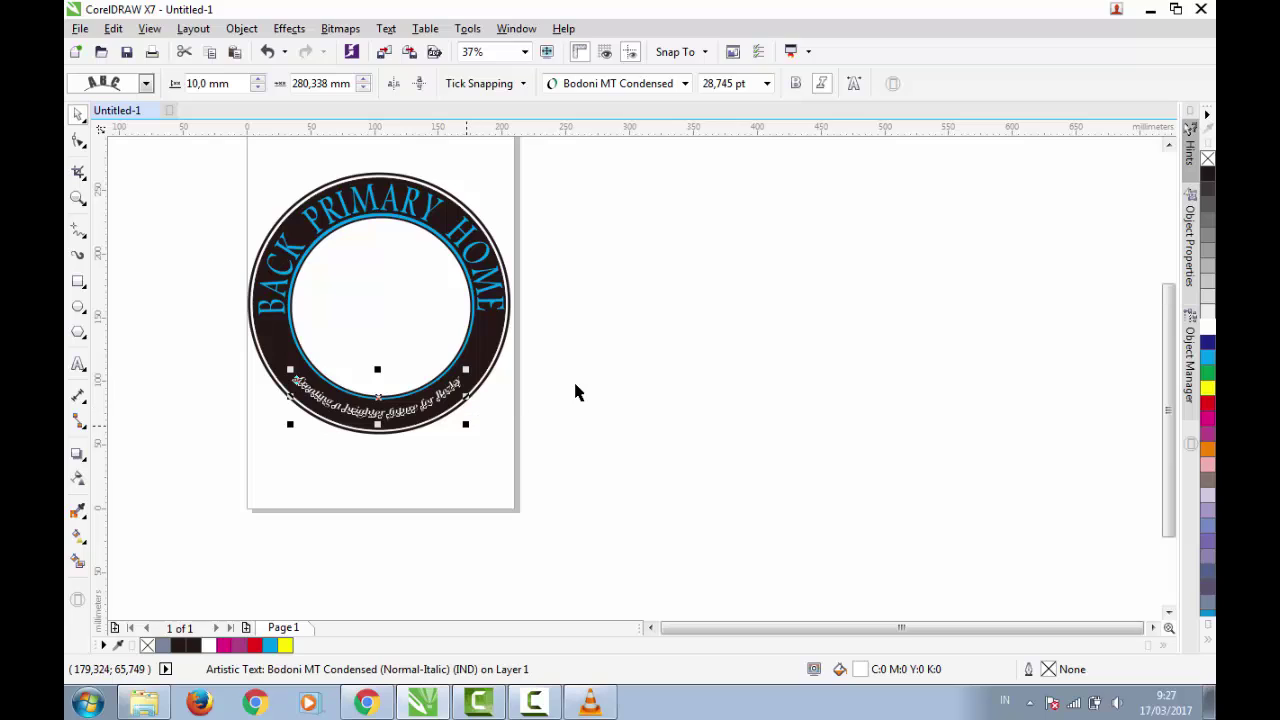
- Enlarge the lower slogan on its path to about 33.5 pt
click(464, 425)
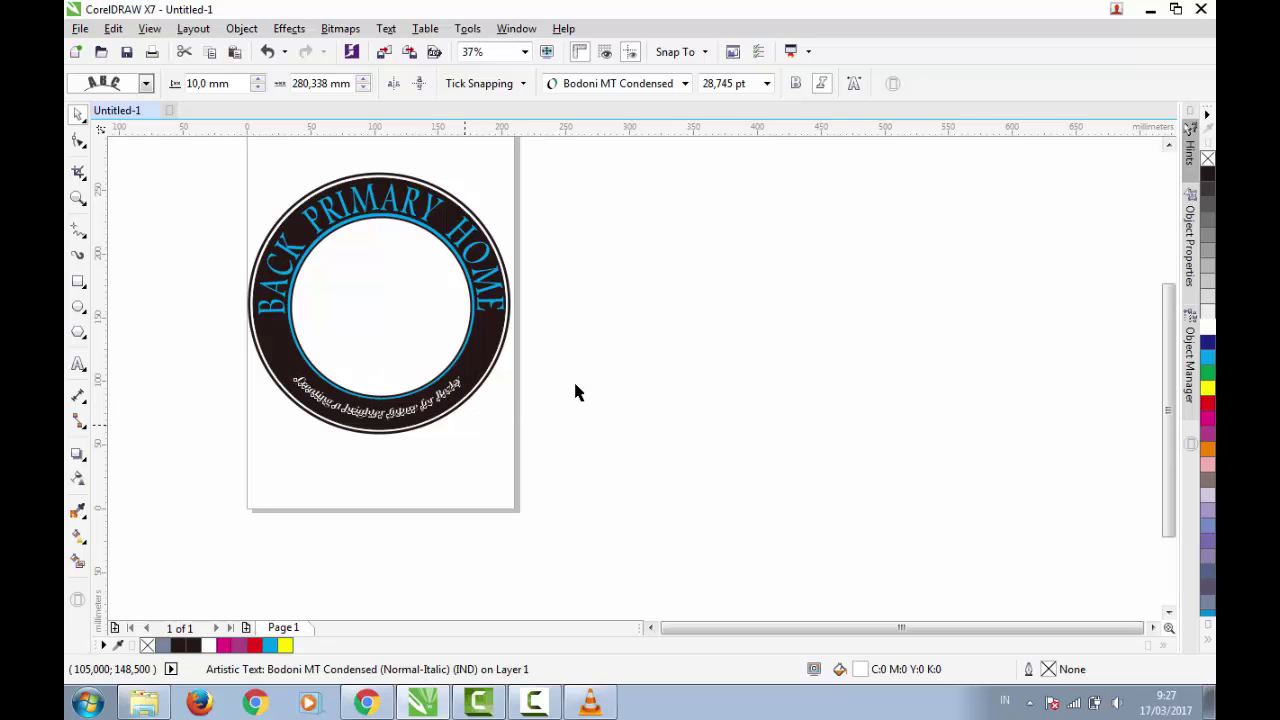
drag(464, 425, 514, 426)
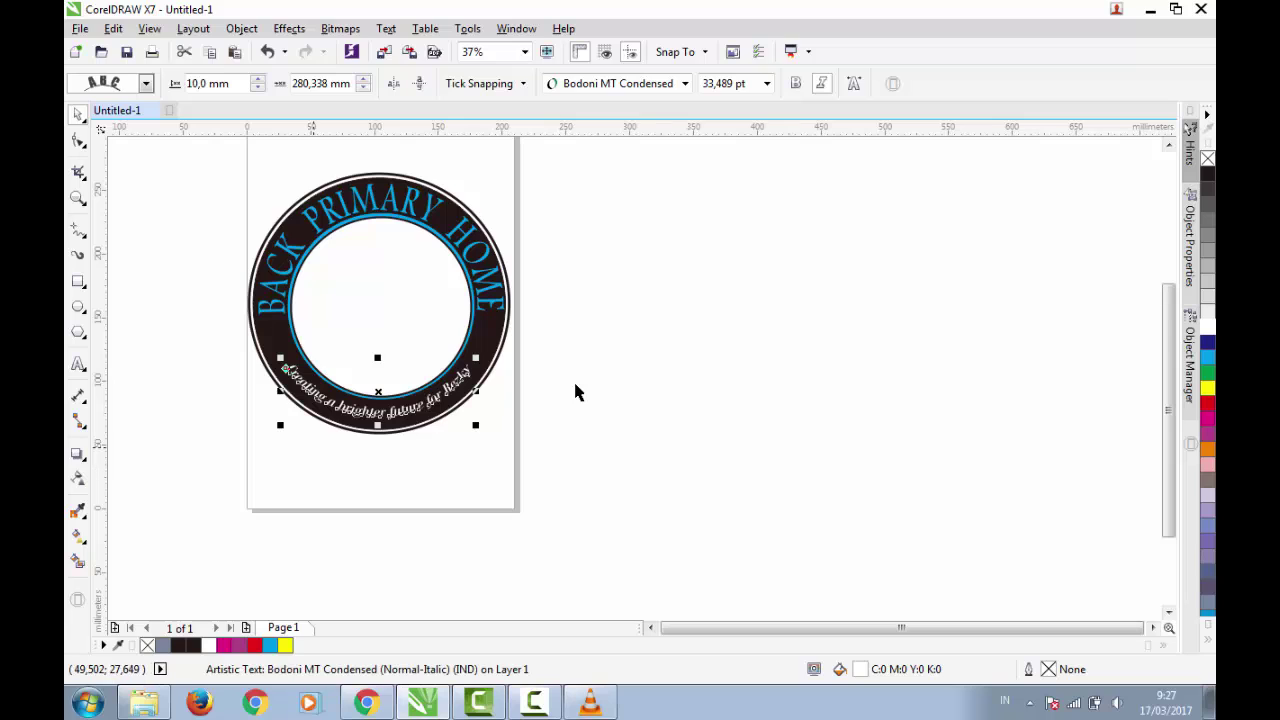
click(575, 392)
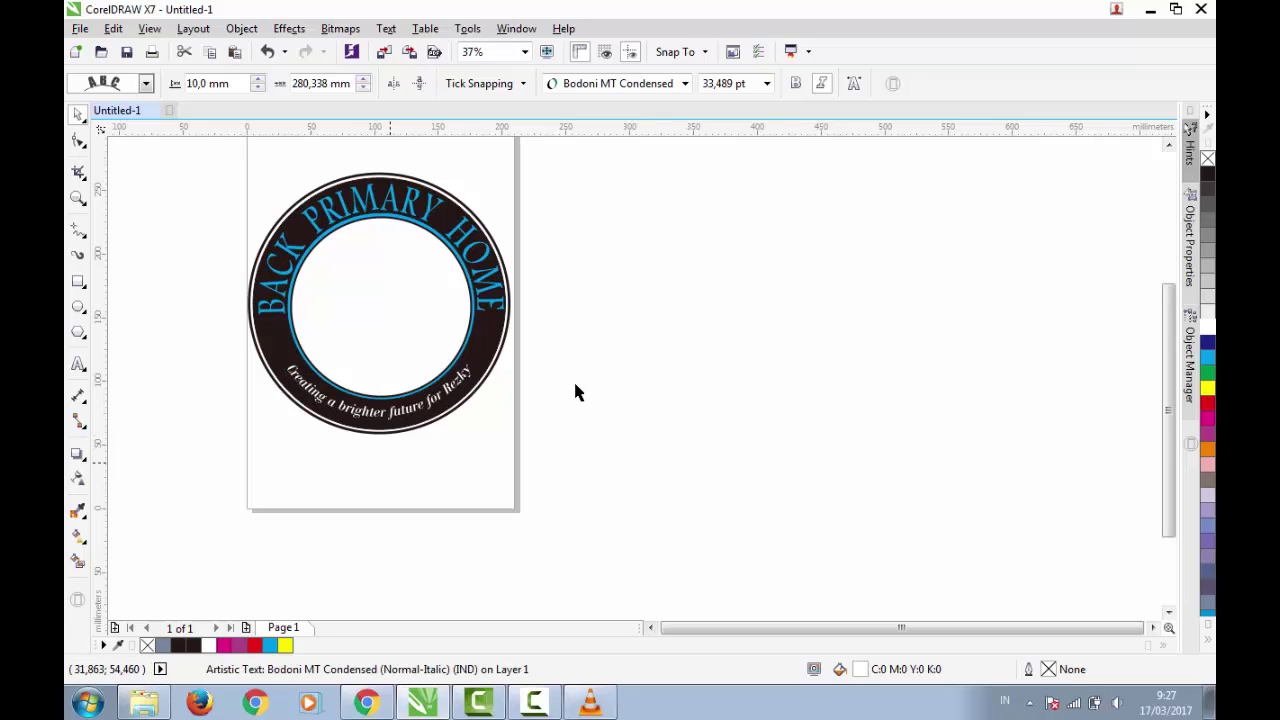
- Scale the lower slogan up further so it spans more of the black ring's lower half
click(462, 380)
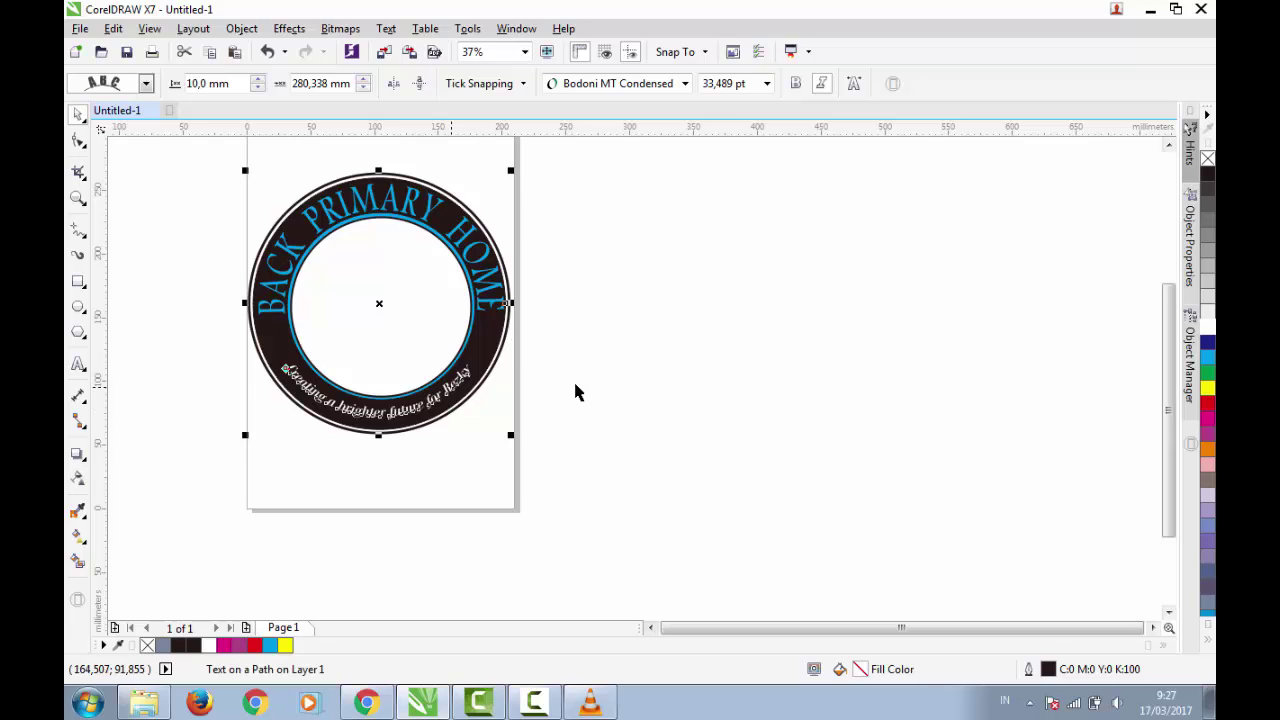
key(Tab)
drag(453, 388, 467, 405)
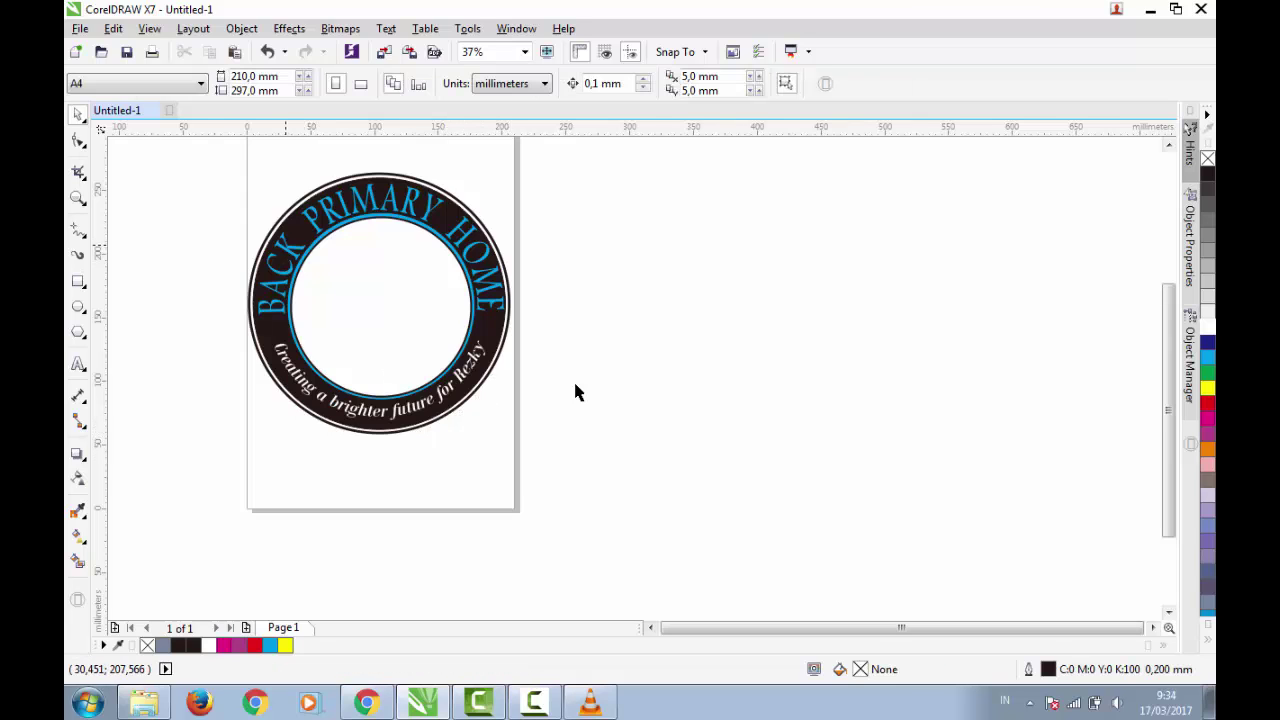
- Recolour the orange segment below the mug picture light pink with C:0 M:40 Y:0 K:0
key(Tab)
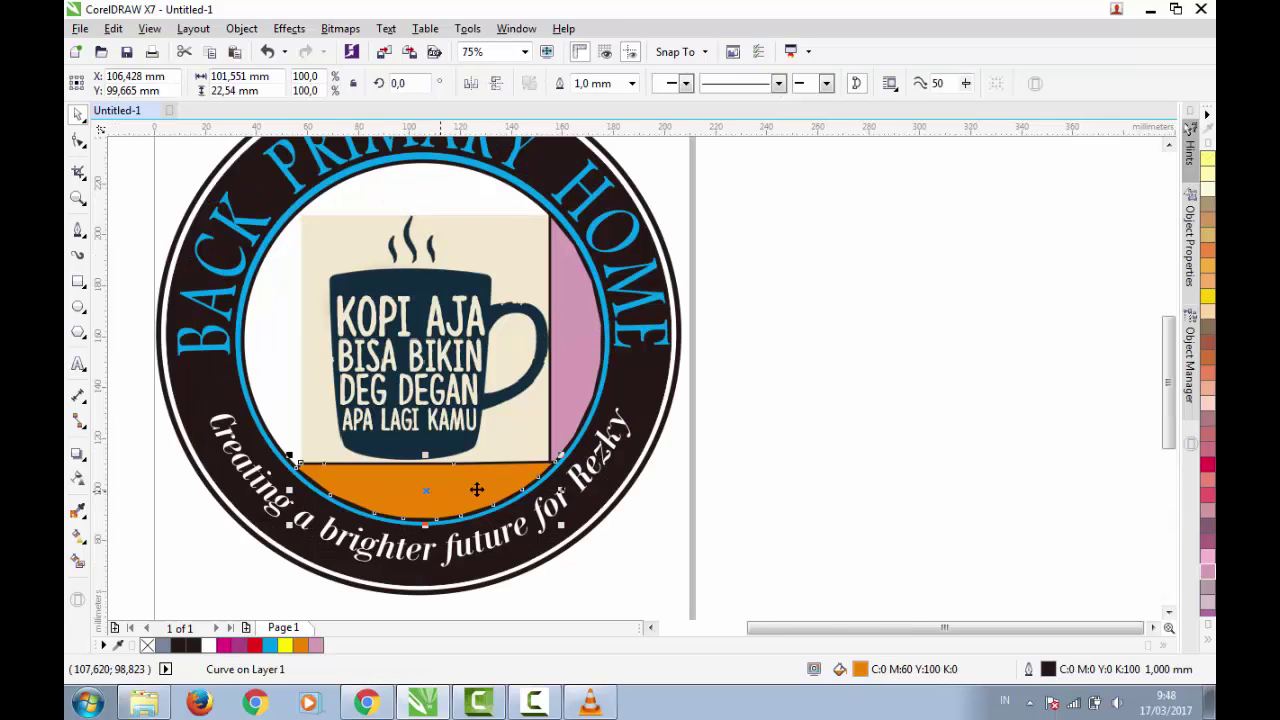
click(1209, 562)
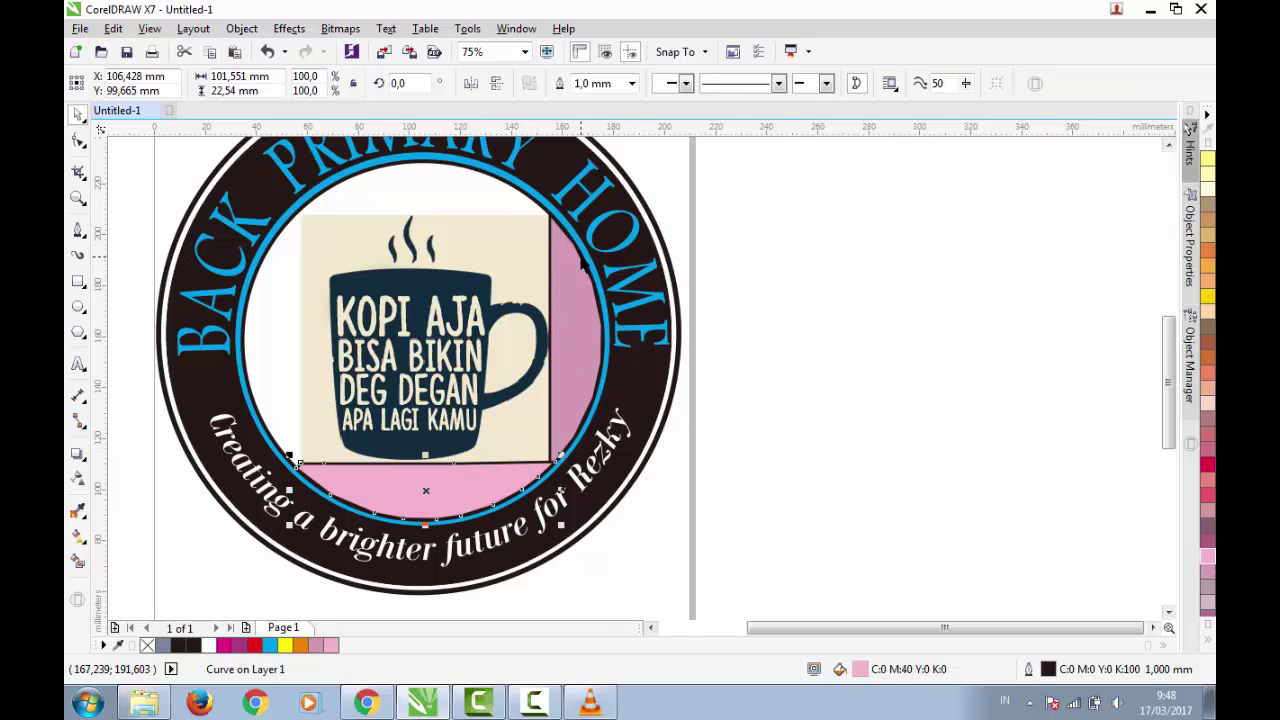
- Outline a closed segment about 97.5 × 20.6 mm between the picture's top edge and the inner circle with the Pen tool, filled light pink
scroll(958, 310, down, 2)
scroll(838, 299, up, 2)
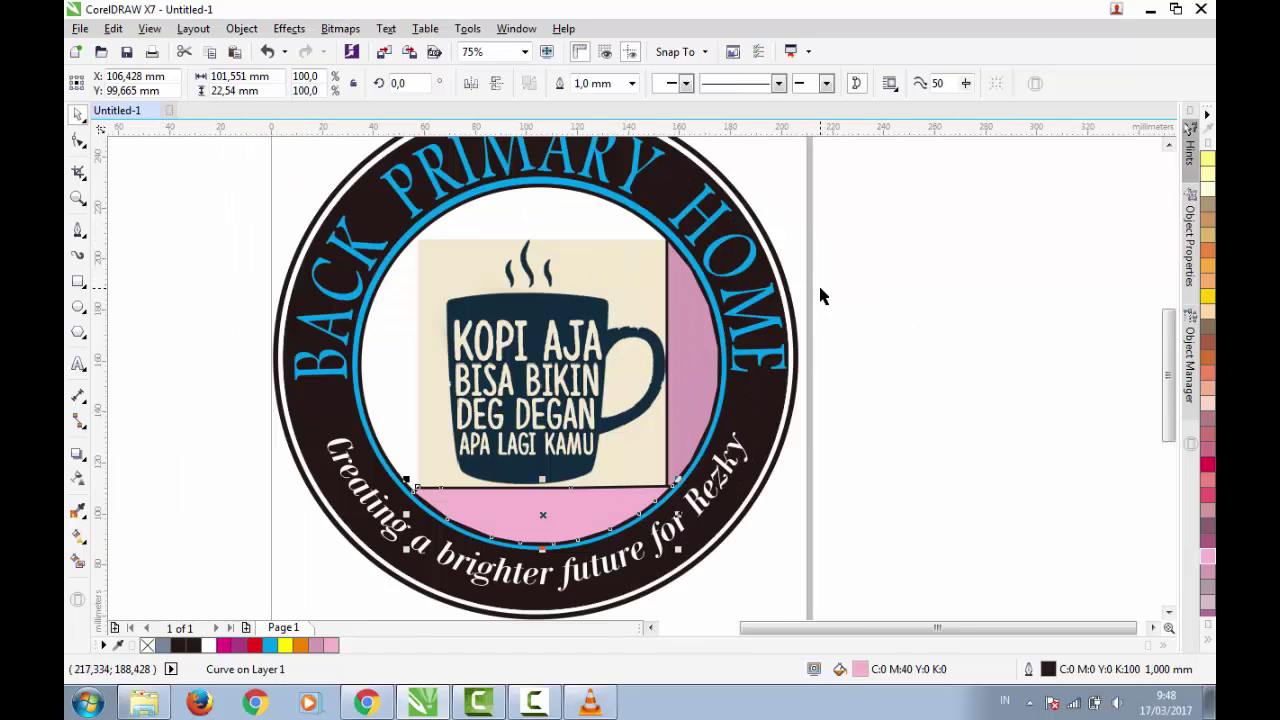
scroll(1176, 345, up, 1)
scroll(1176, 345, up, 1)
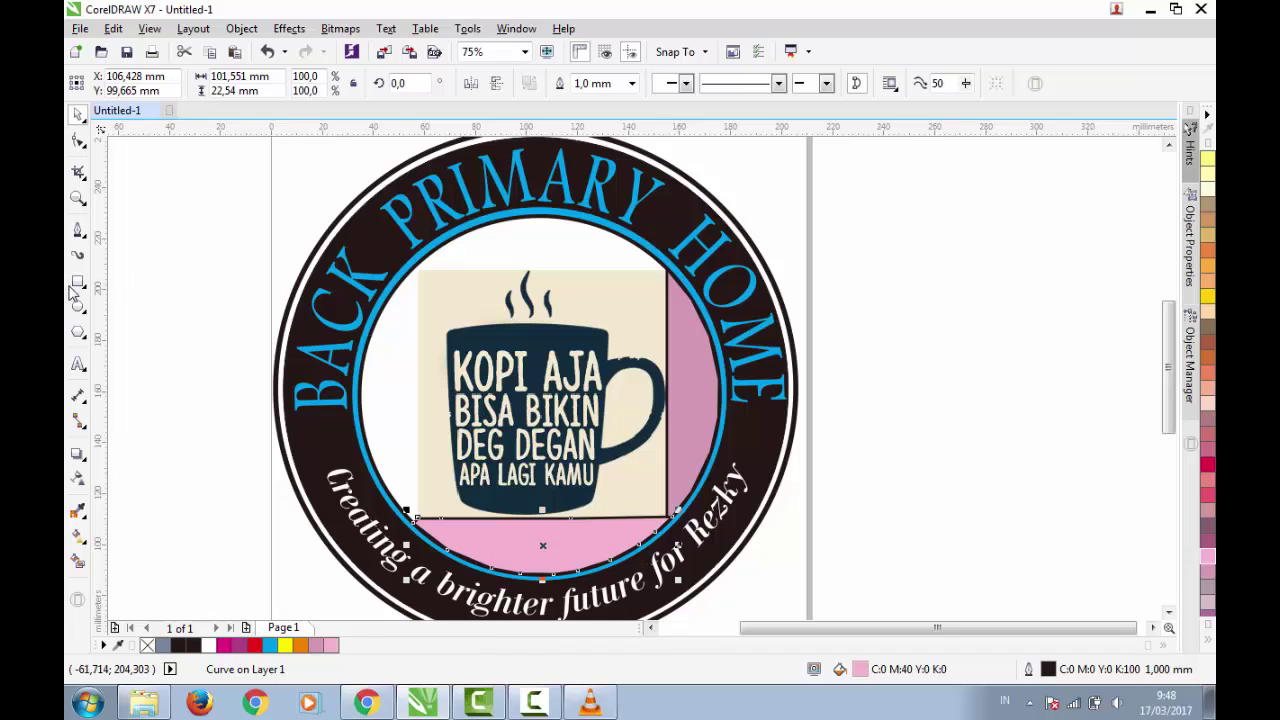
click(76, 230)
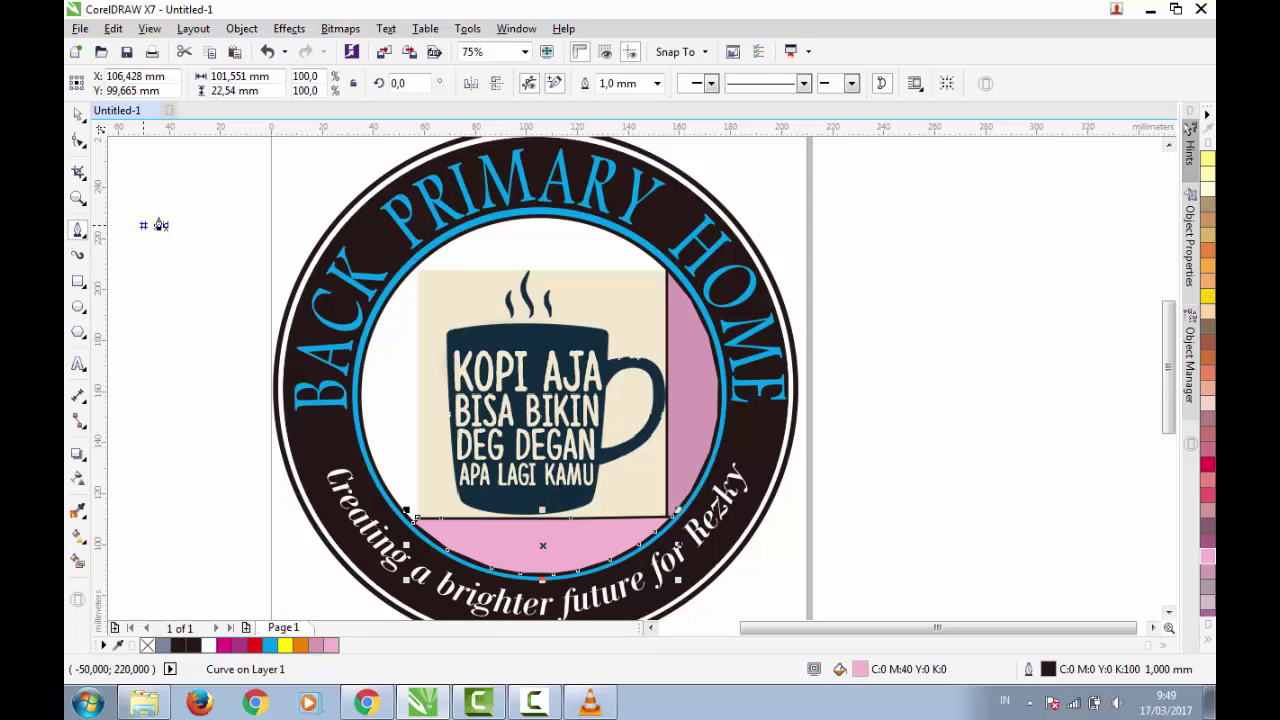
click(667, 270)
click(561, 268)
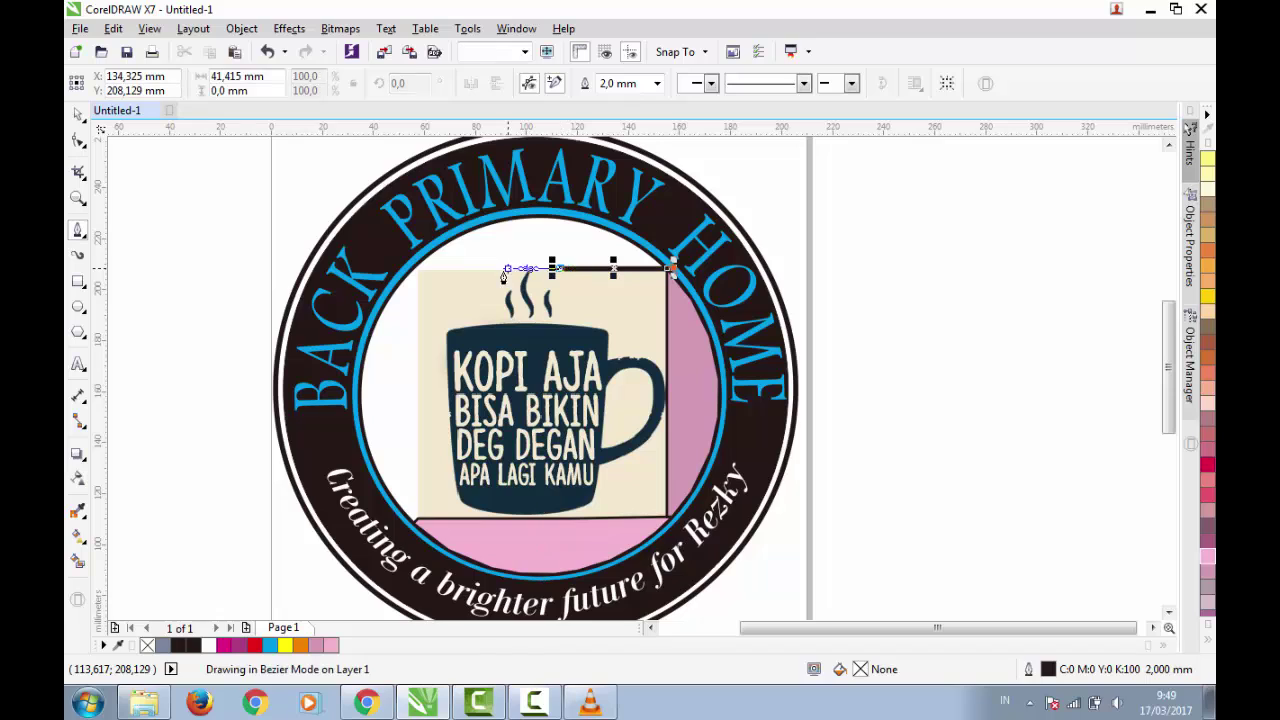
click(414, 268)
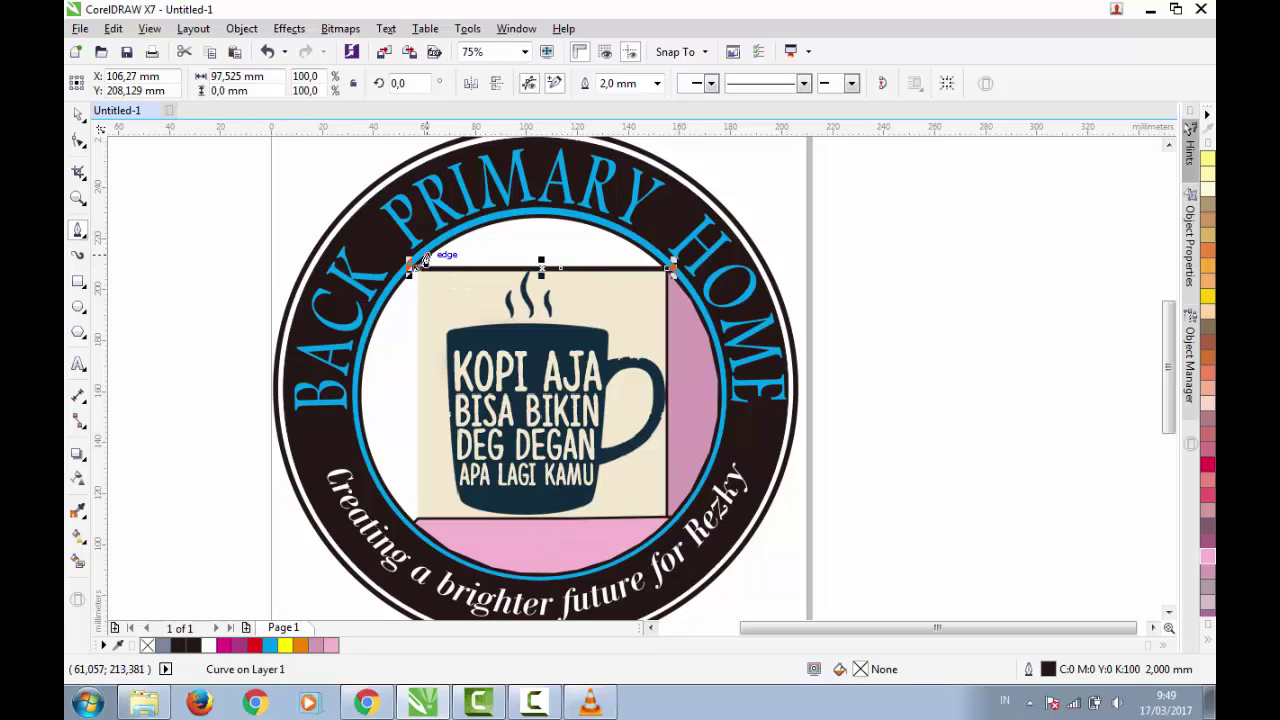
click(421, 259)
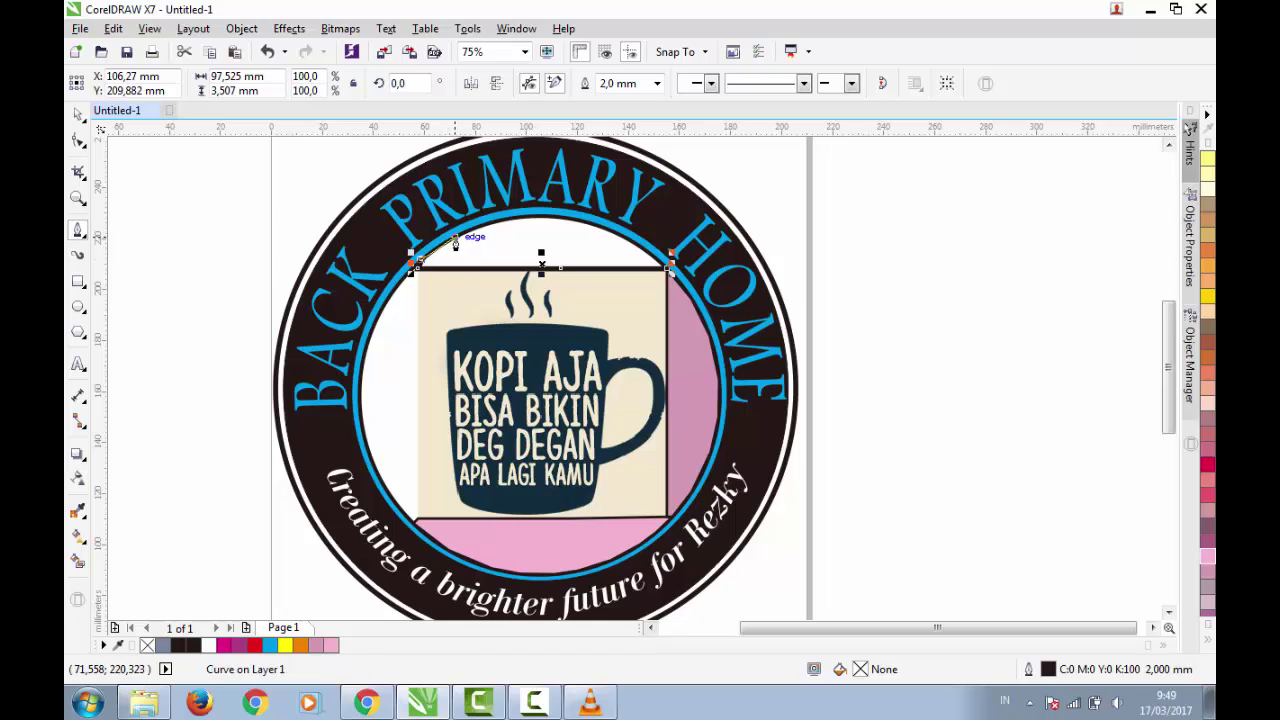
click(456, 236)
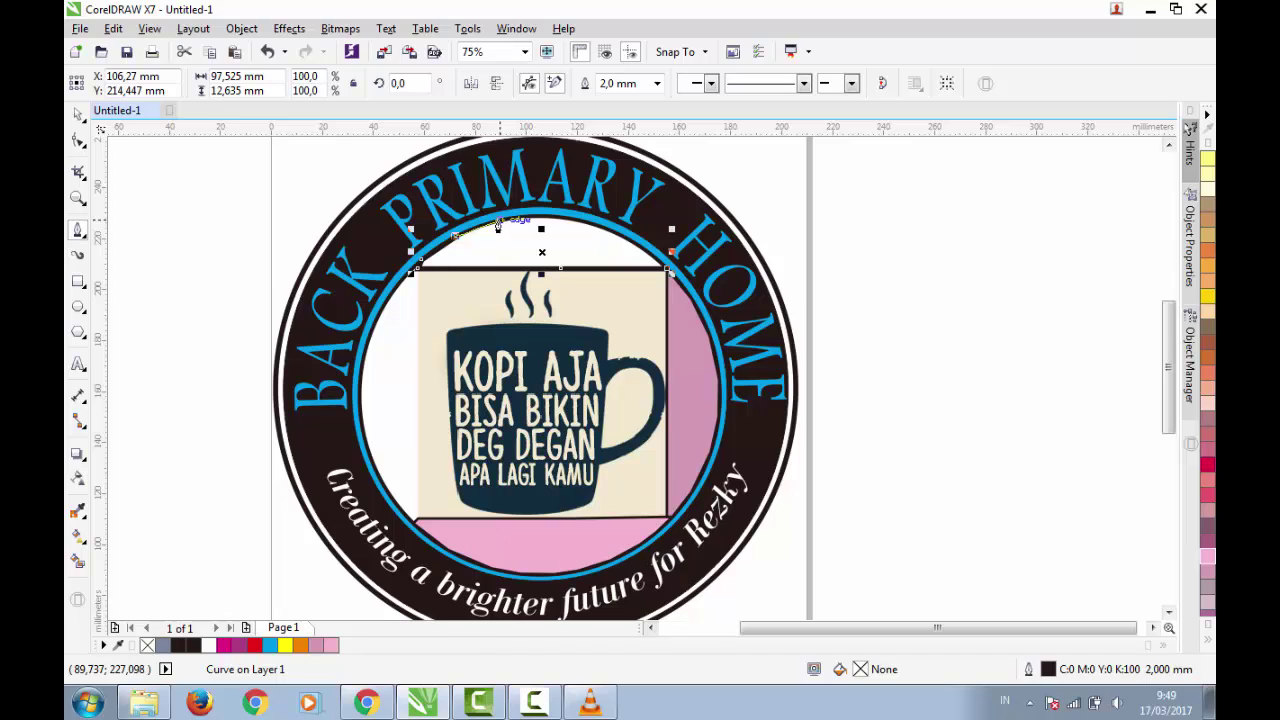
click(540, 216)
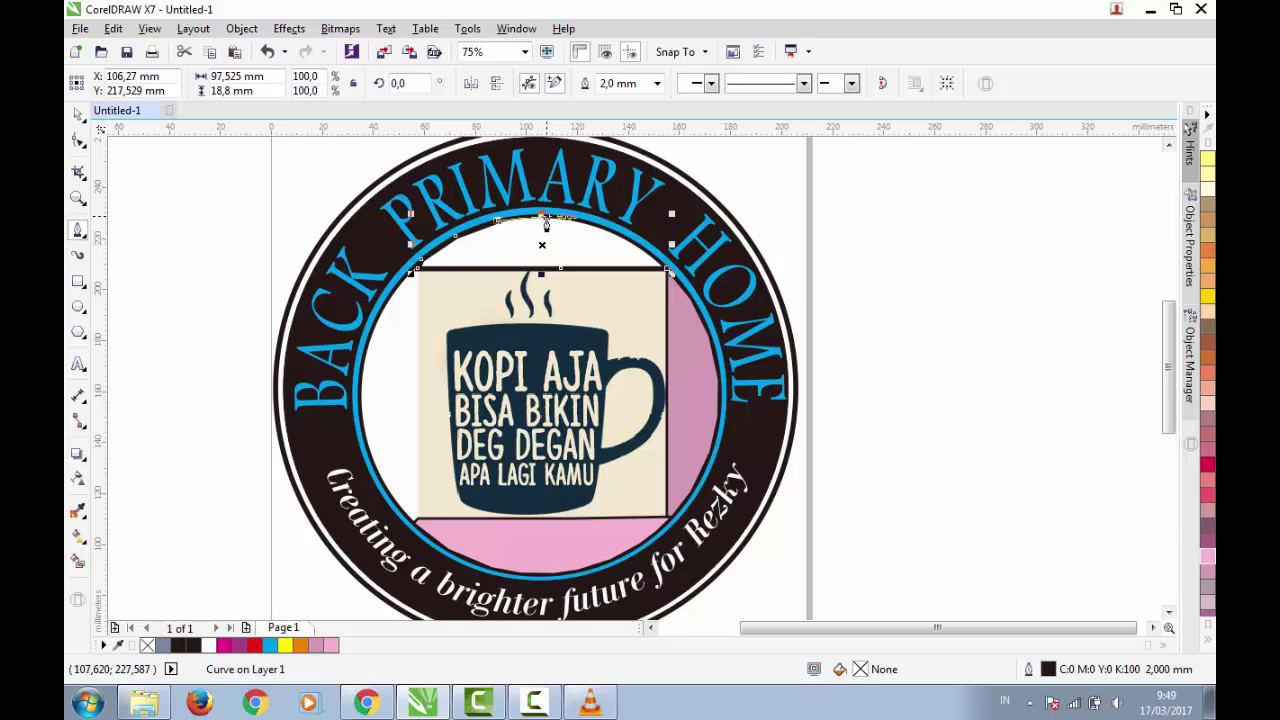
click(585, 221)
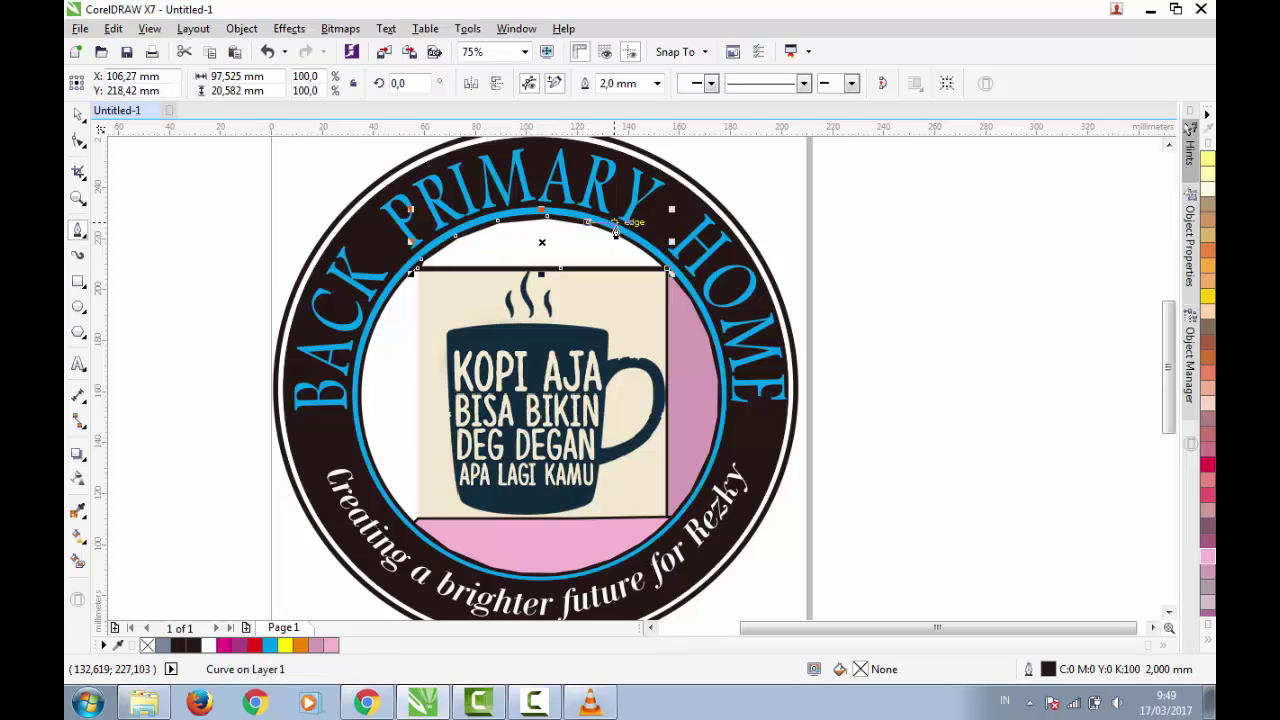
click(667, 273)
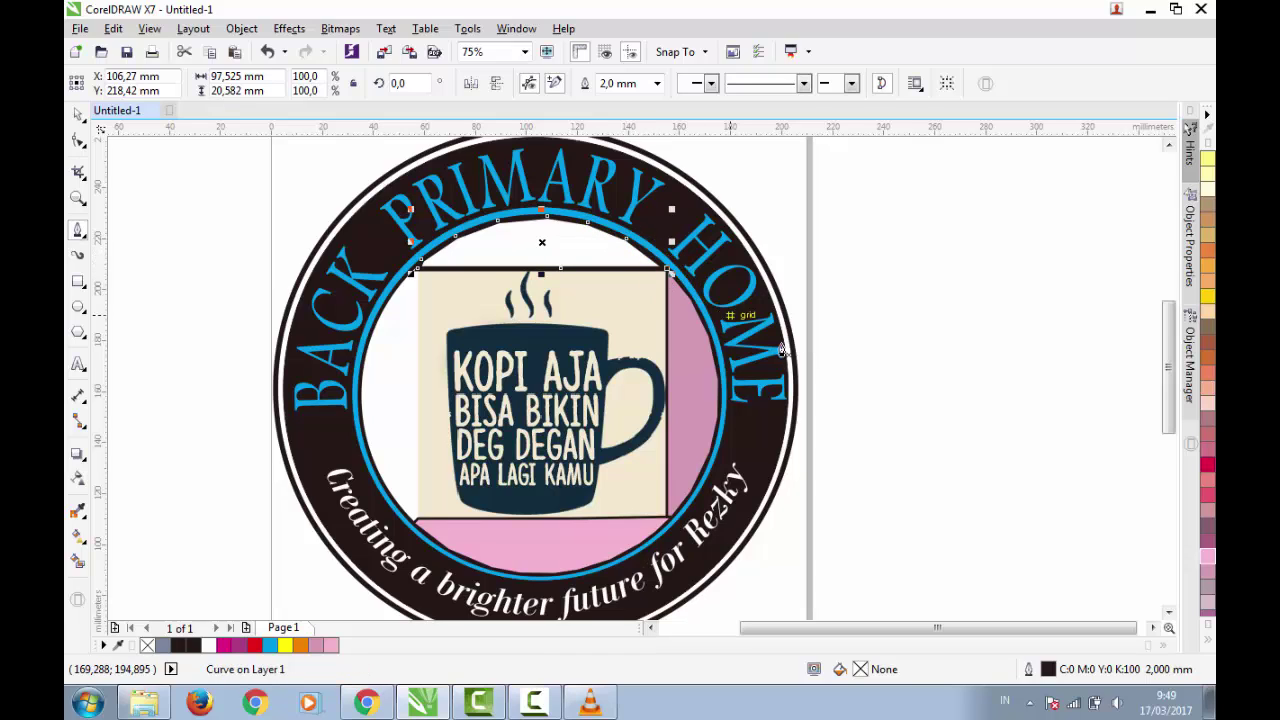
click(1208, 556)
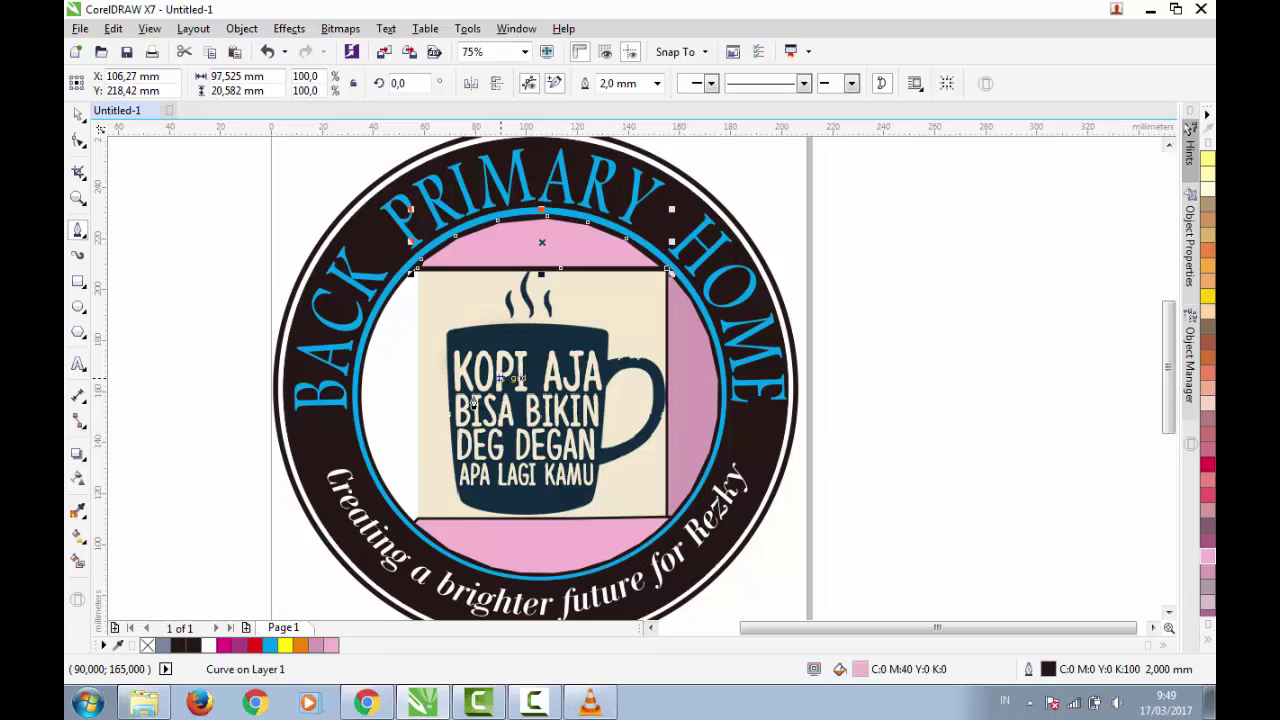
- Start a pen outline at the picture's lower-left corner, following its left edge up to the inner circle
click(418, 521)
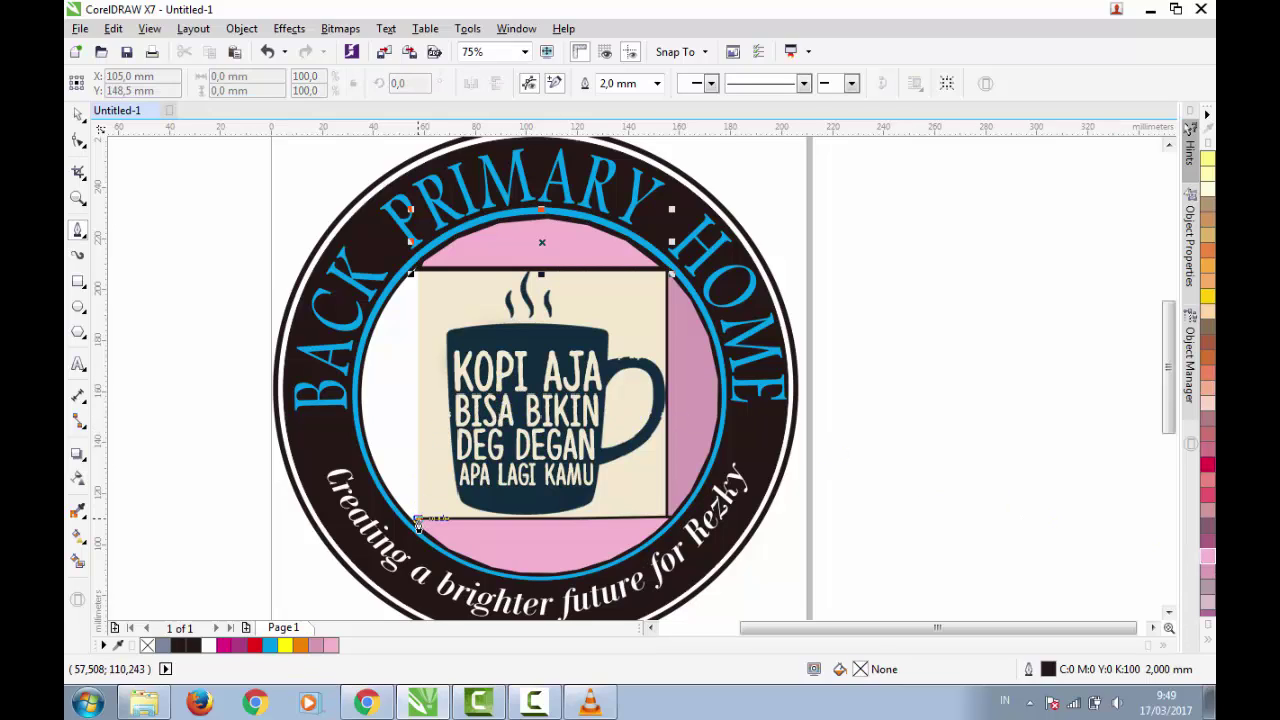
click(417, 331)
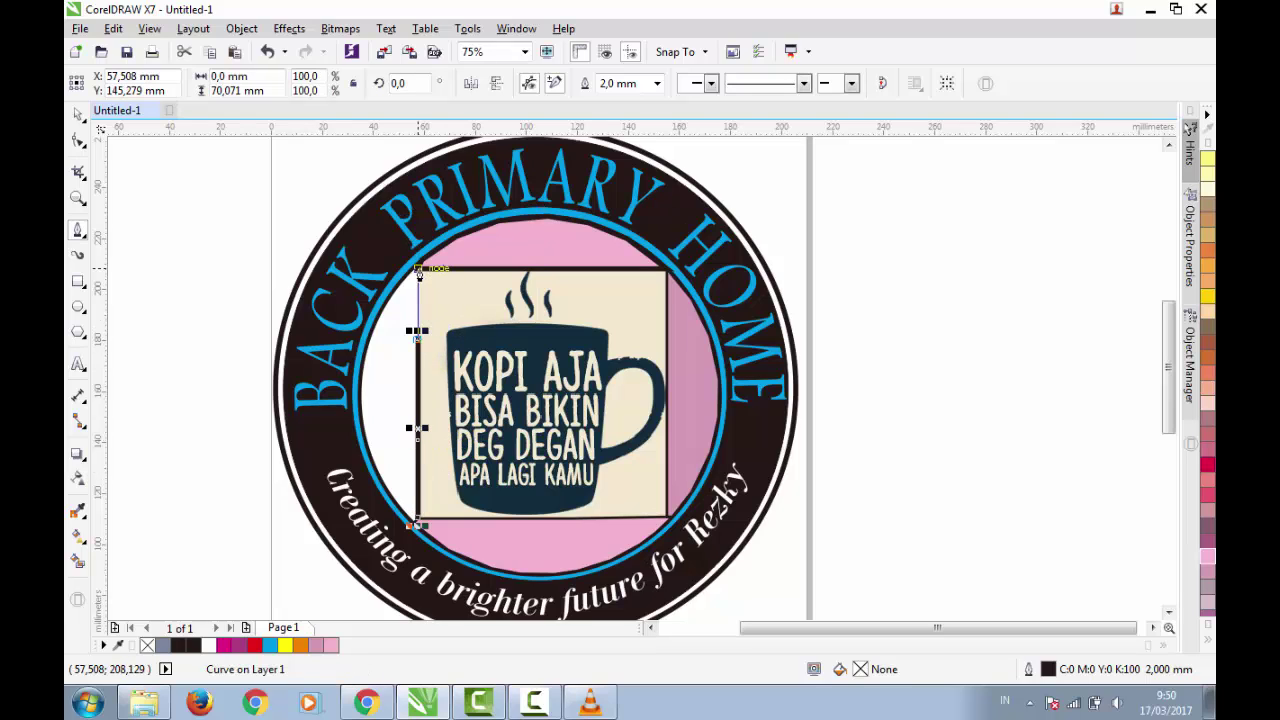
click(419, 272)
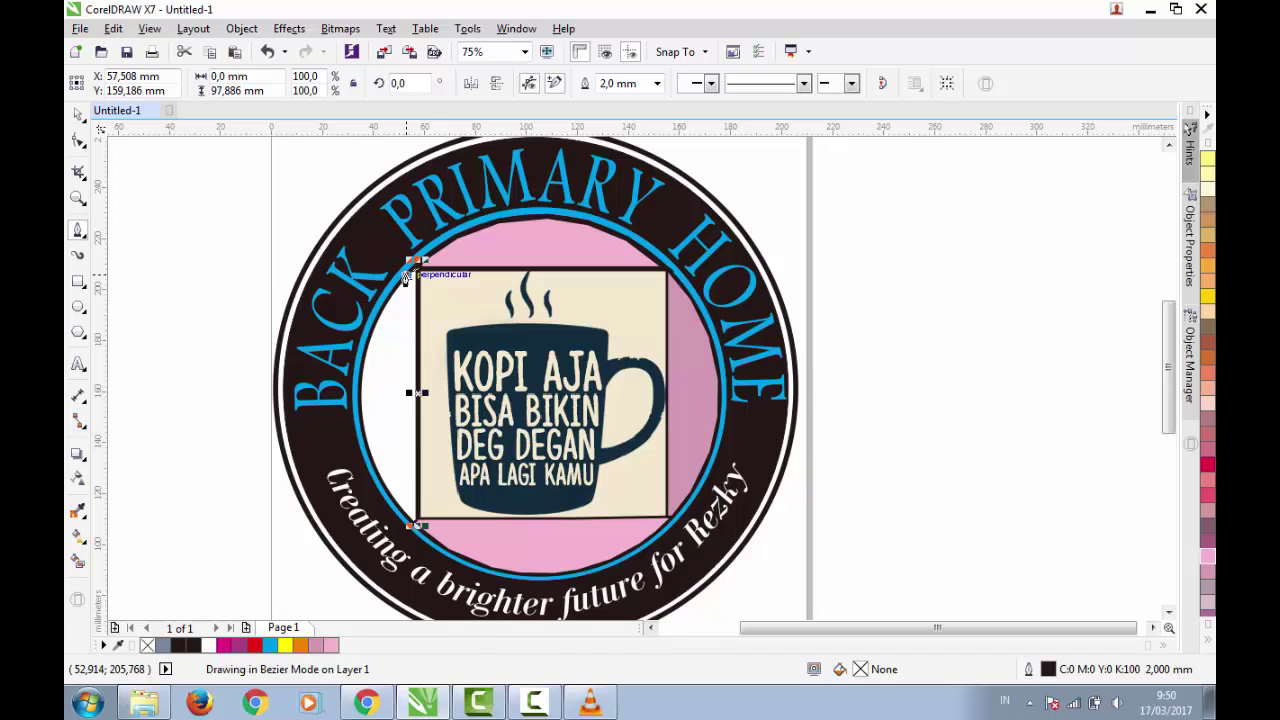
click(406, 275)
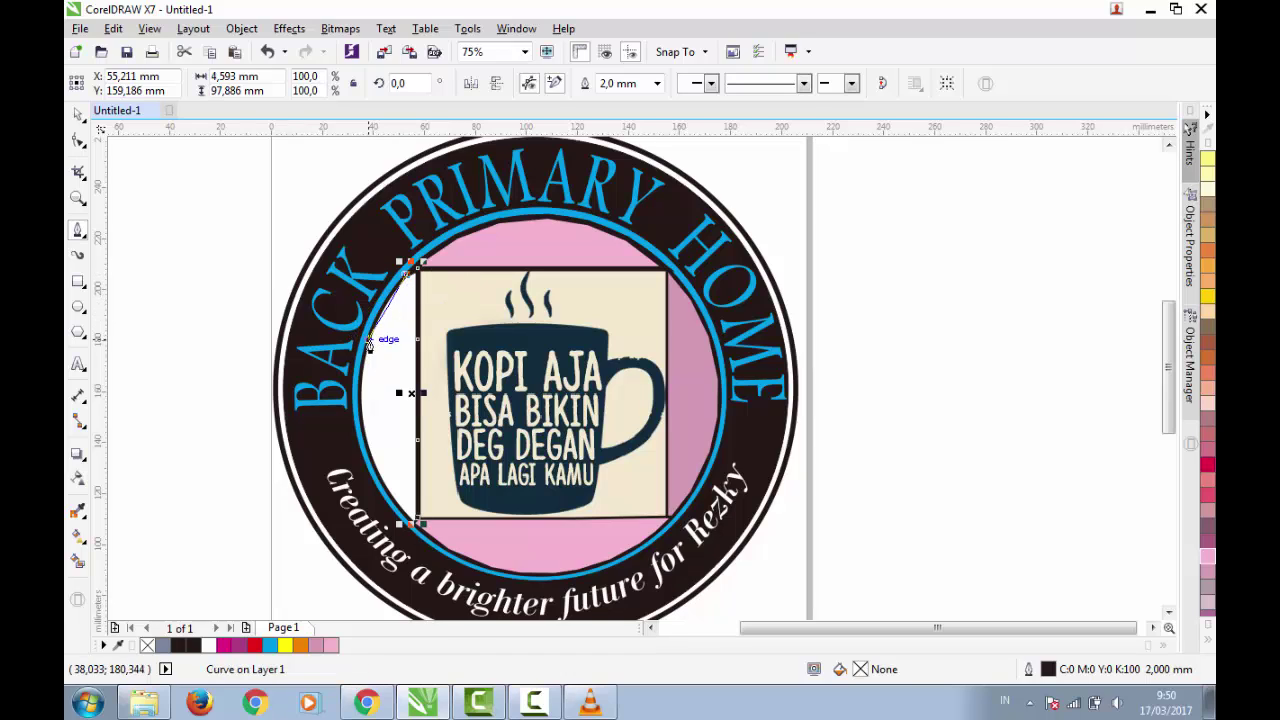
key(ctrl+z)
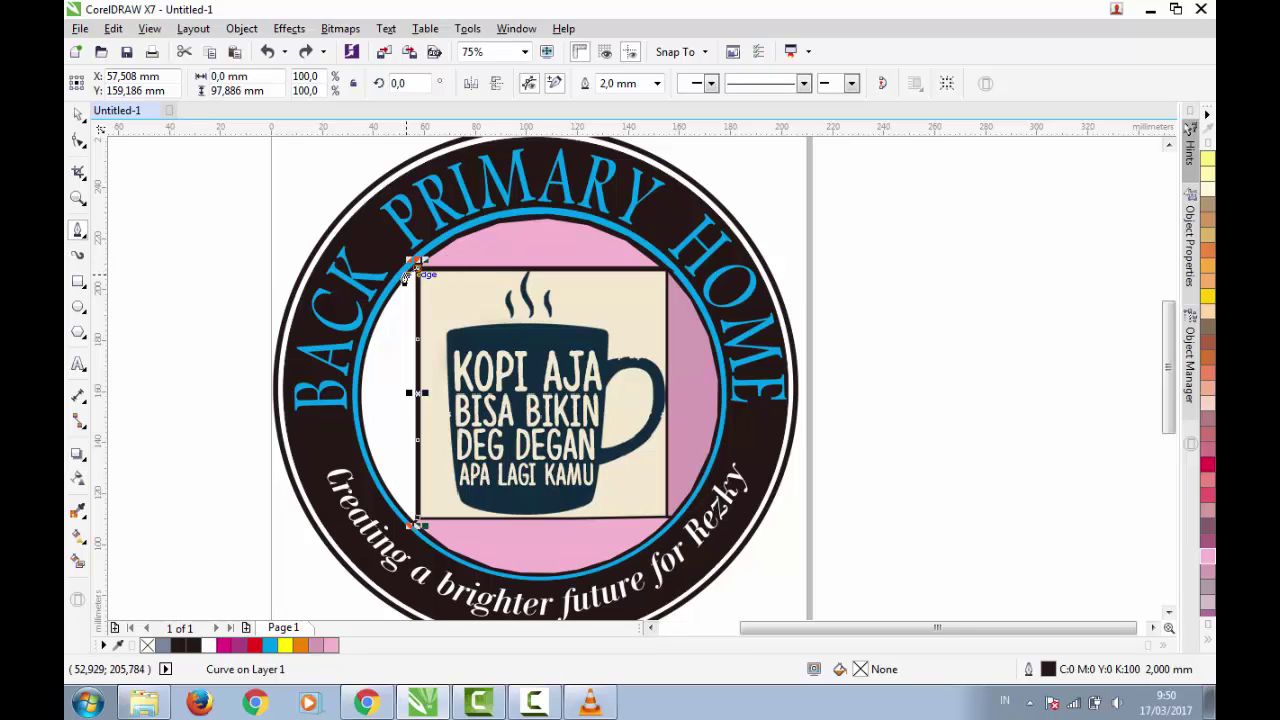
key(ctrl+shift+z)
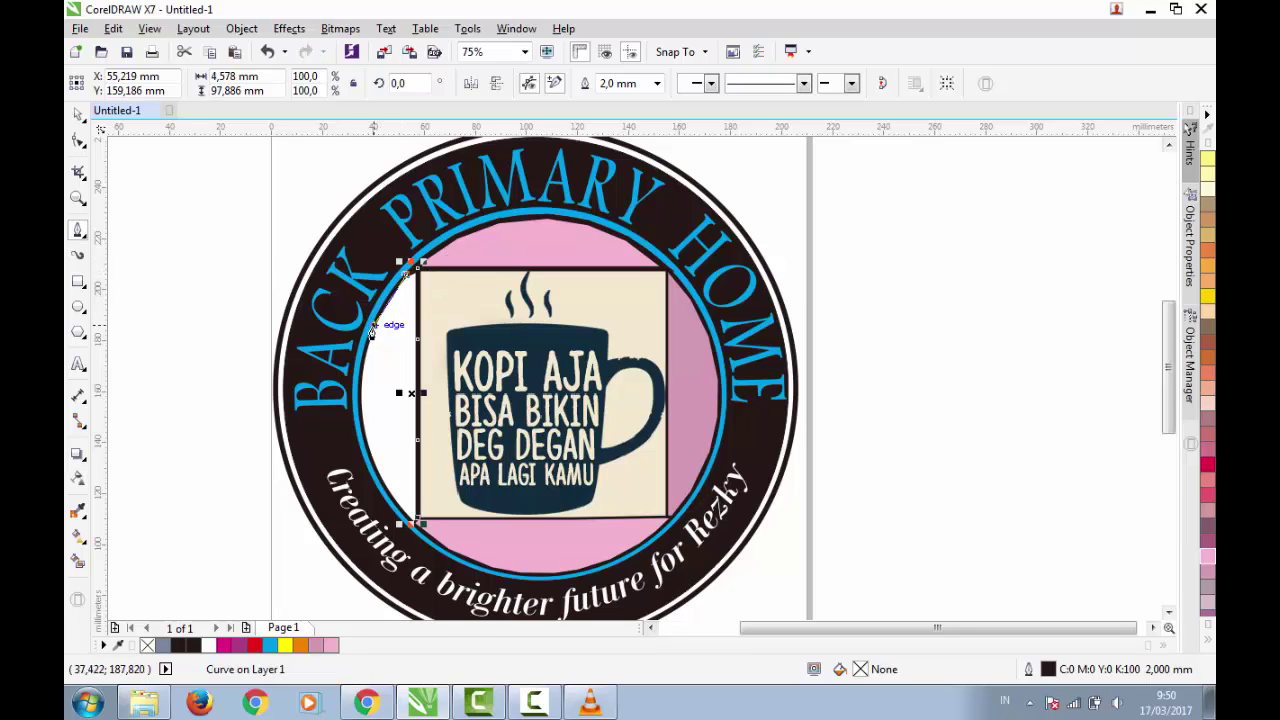
key(ctrl+z)
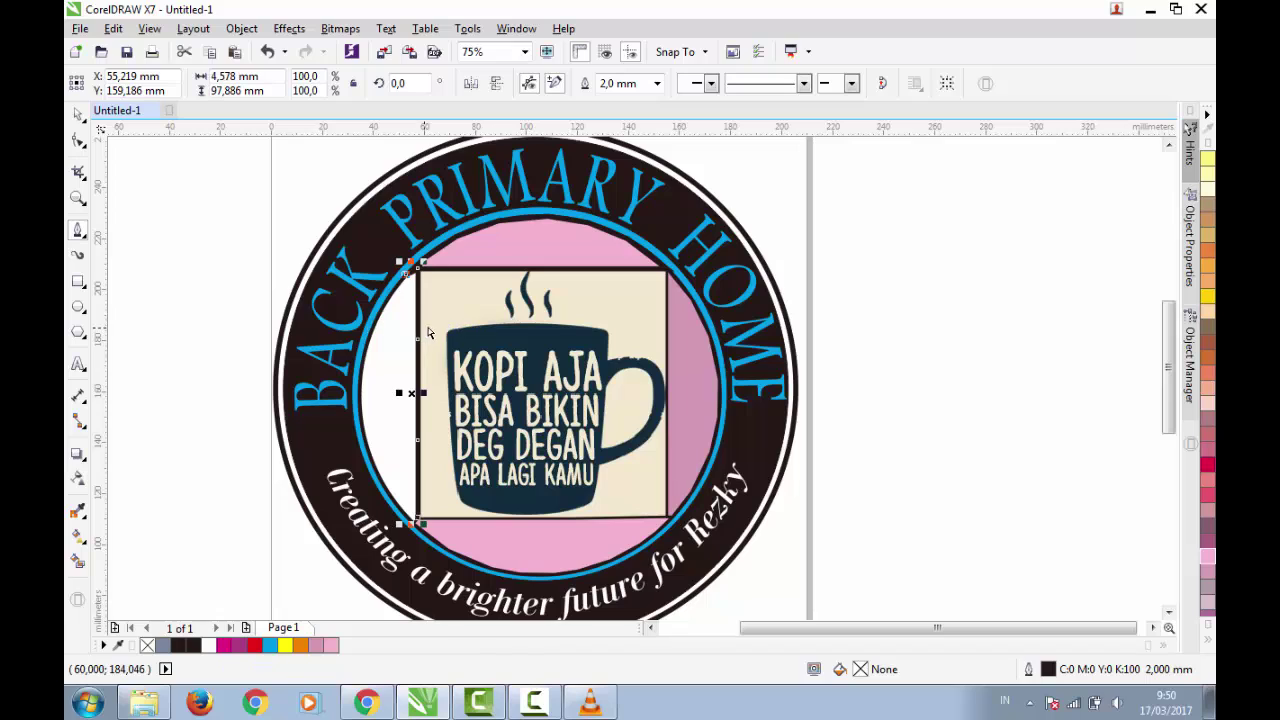
- Trace the inner circle's left arc down to close a segment about 22.9 × 99.8 mm, and set its outline width to 1.0 mm
click(388, 297)
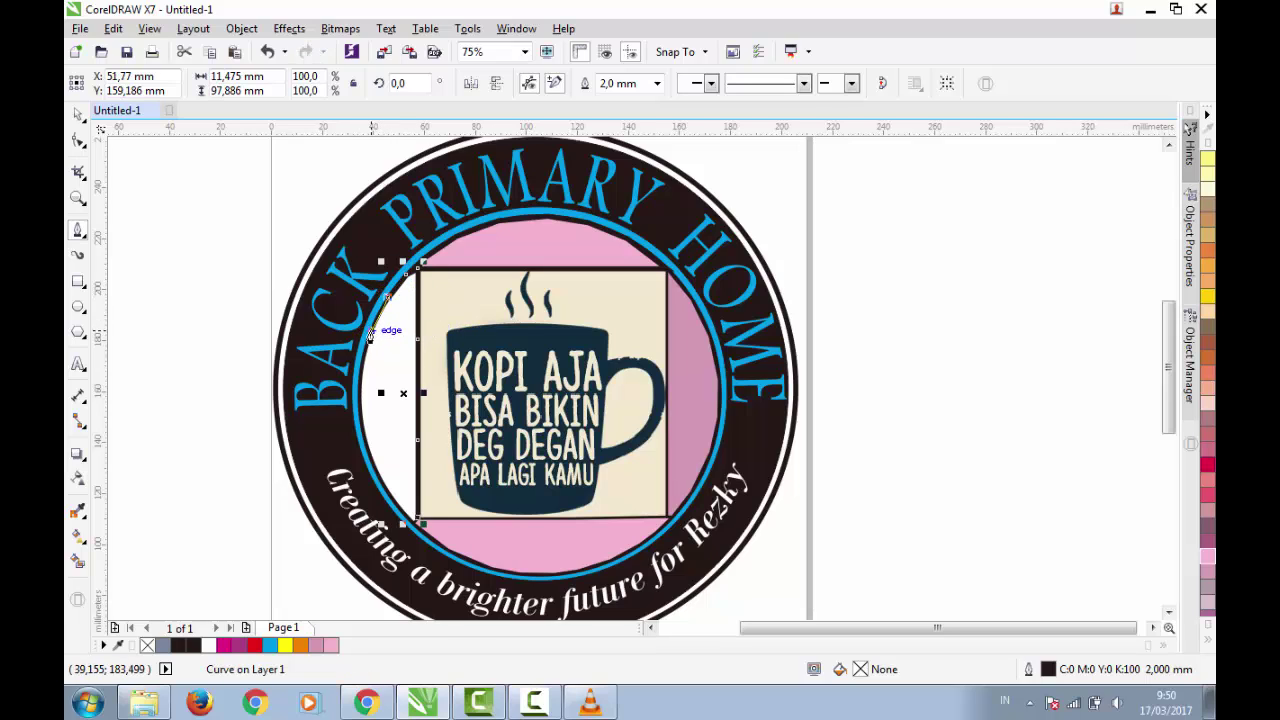
drag(369, 333, 355, 420)
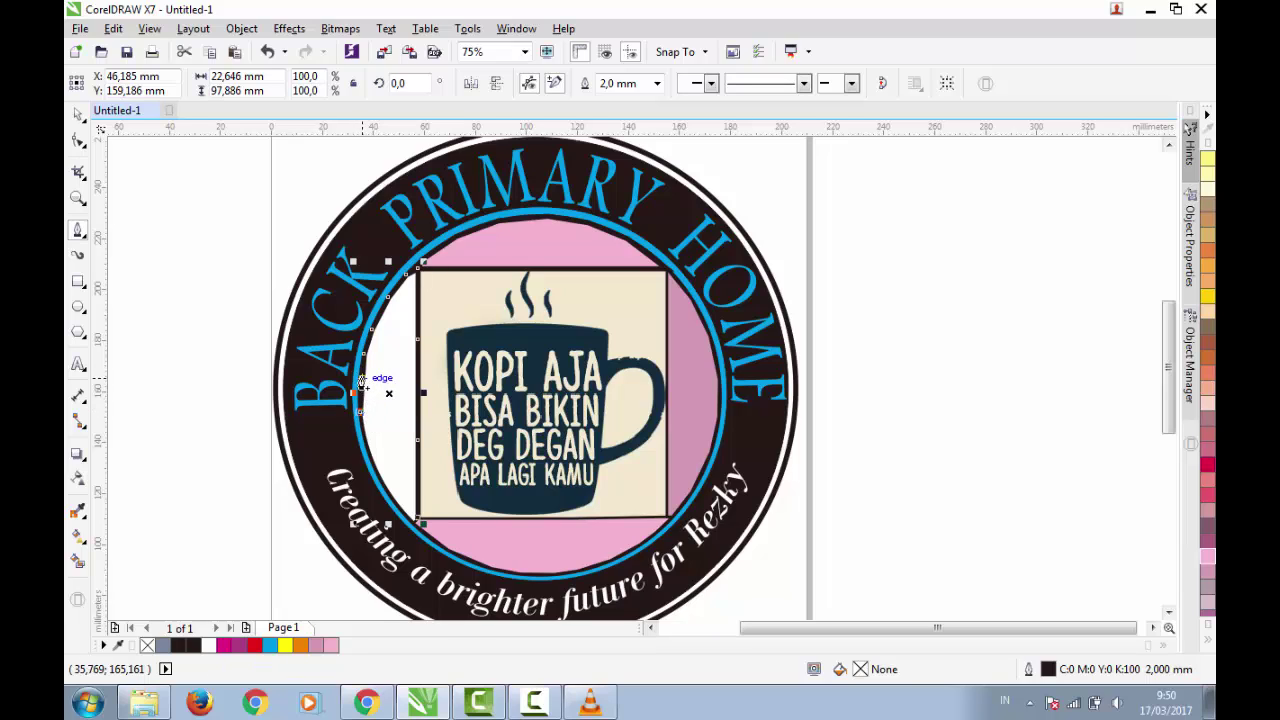
key(ctrl+z)
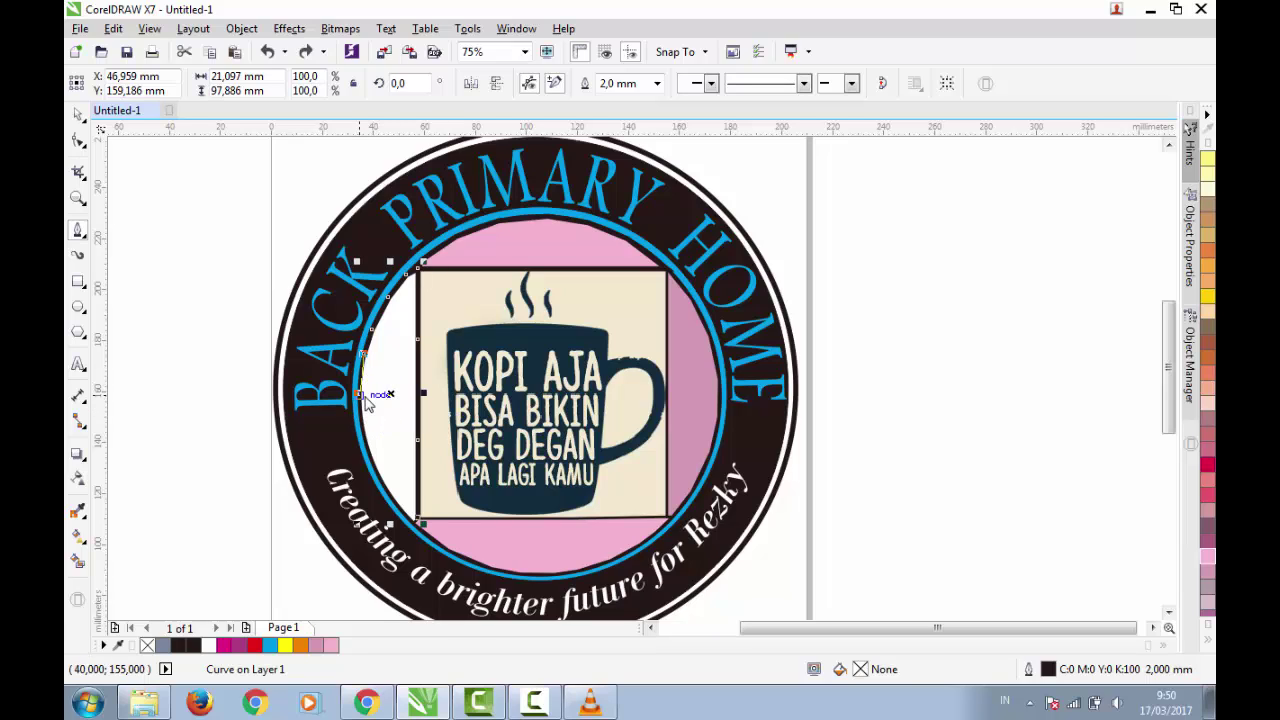
click(360, 388)
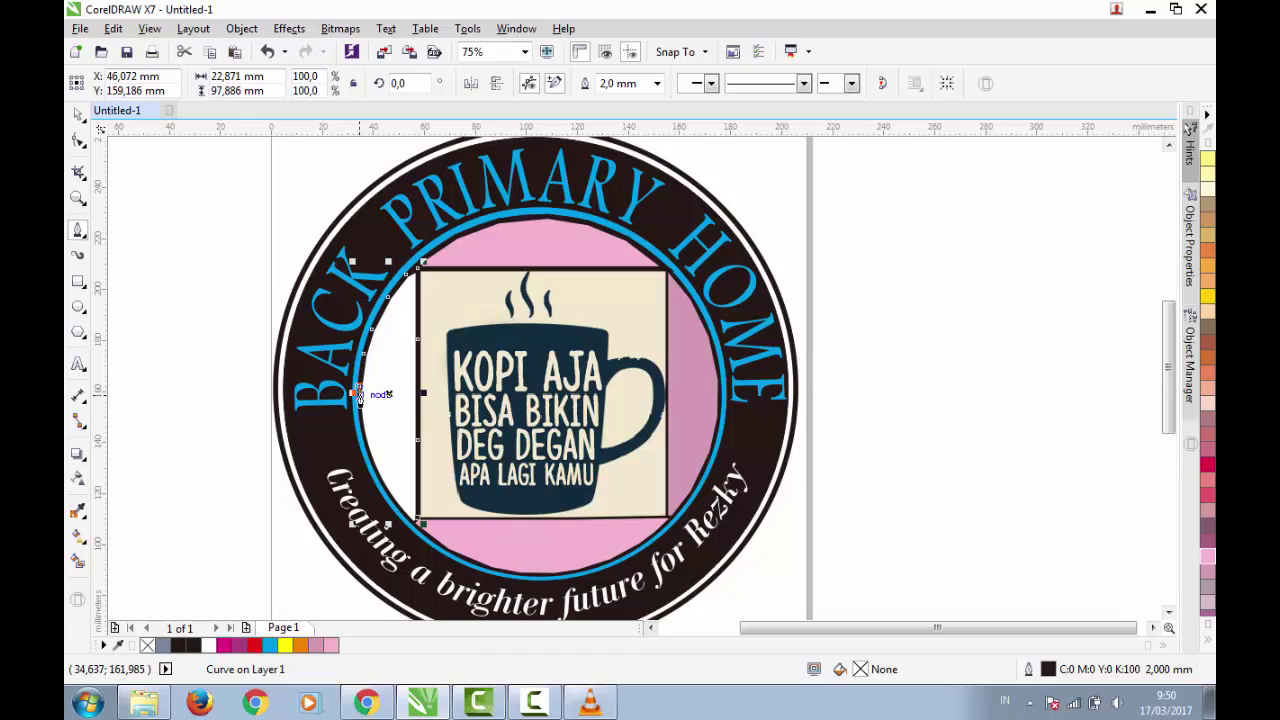
click(360, 423)
drag(360, 425, 360, 425)
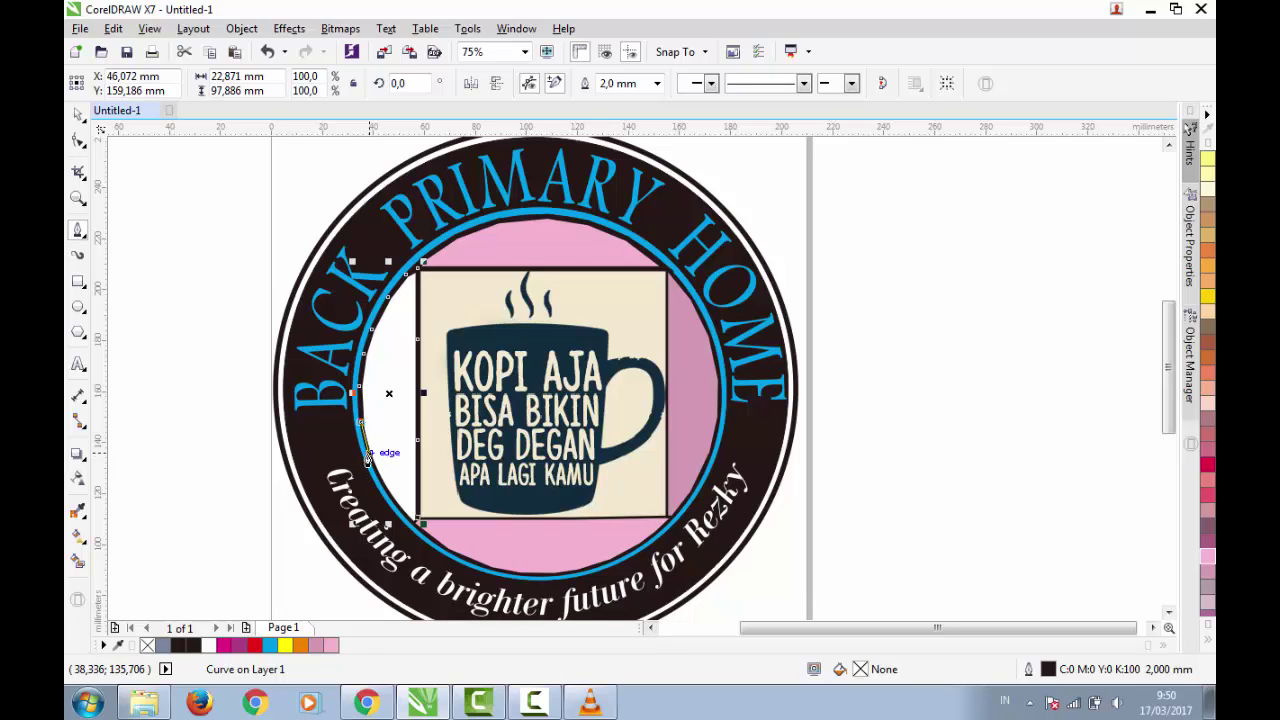
click(368, 452)
click(381, 489)
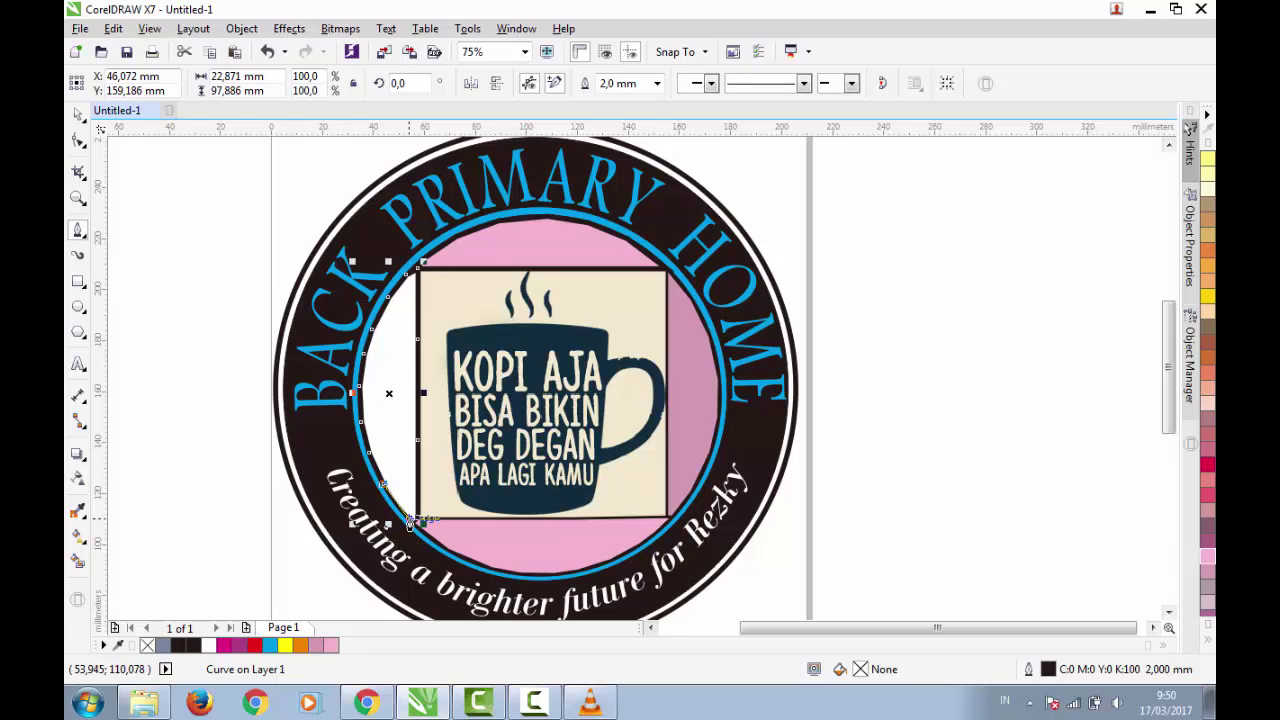
click(409, 520)
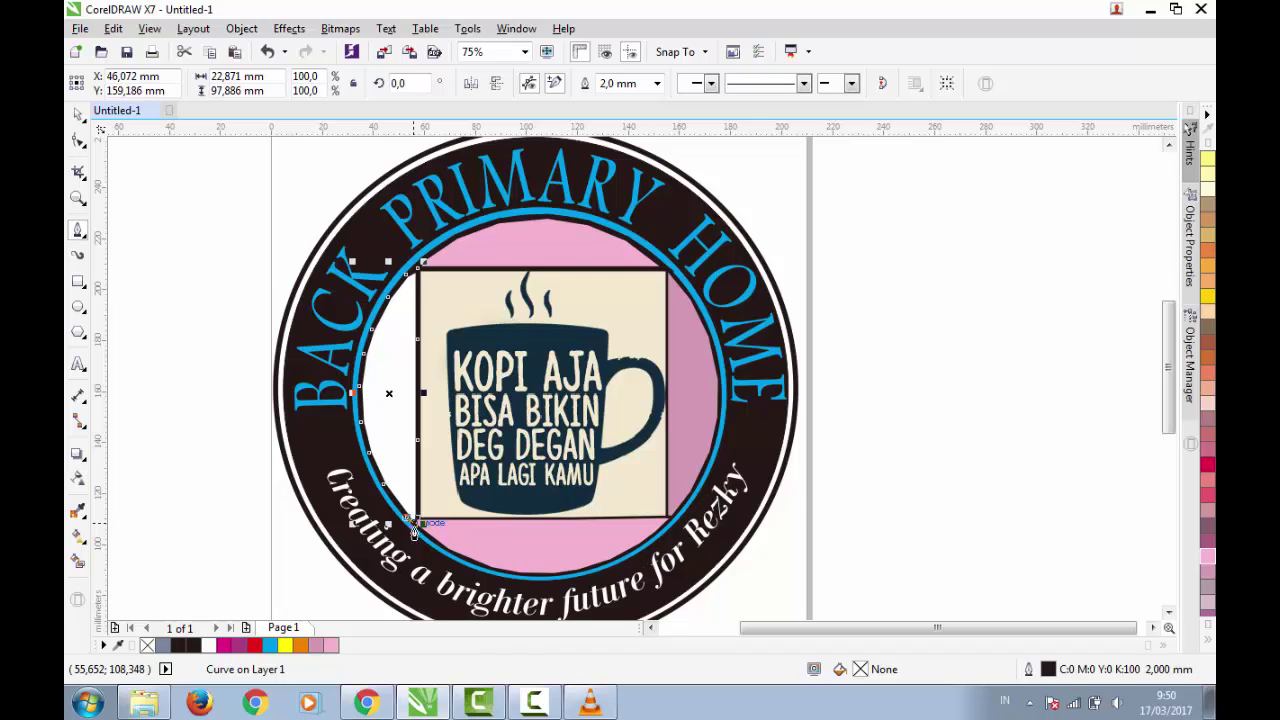
click(416, 521)
click(416, 521)
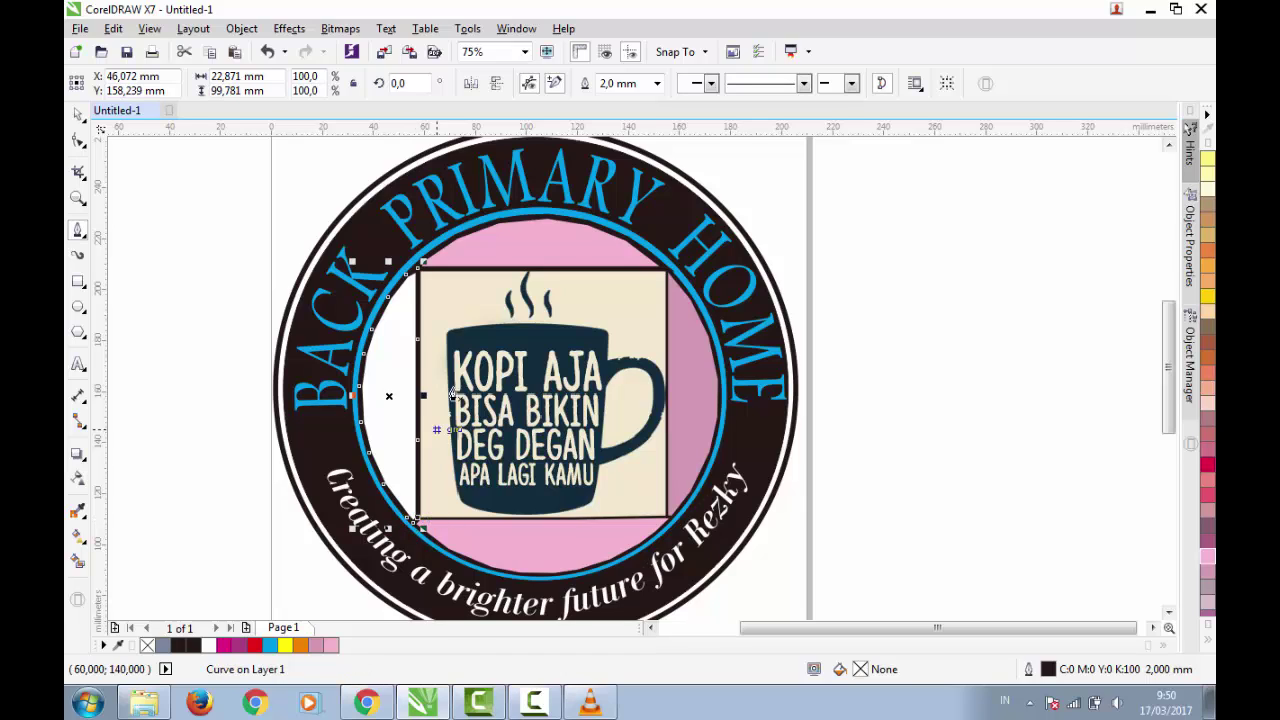
click(657, 83)
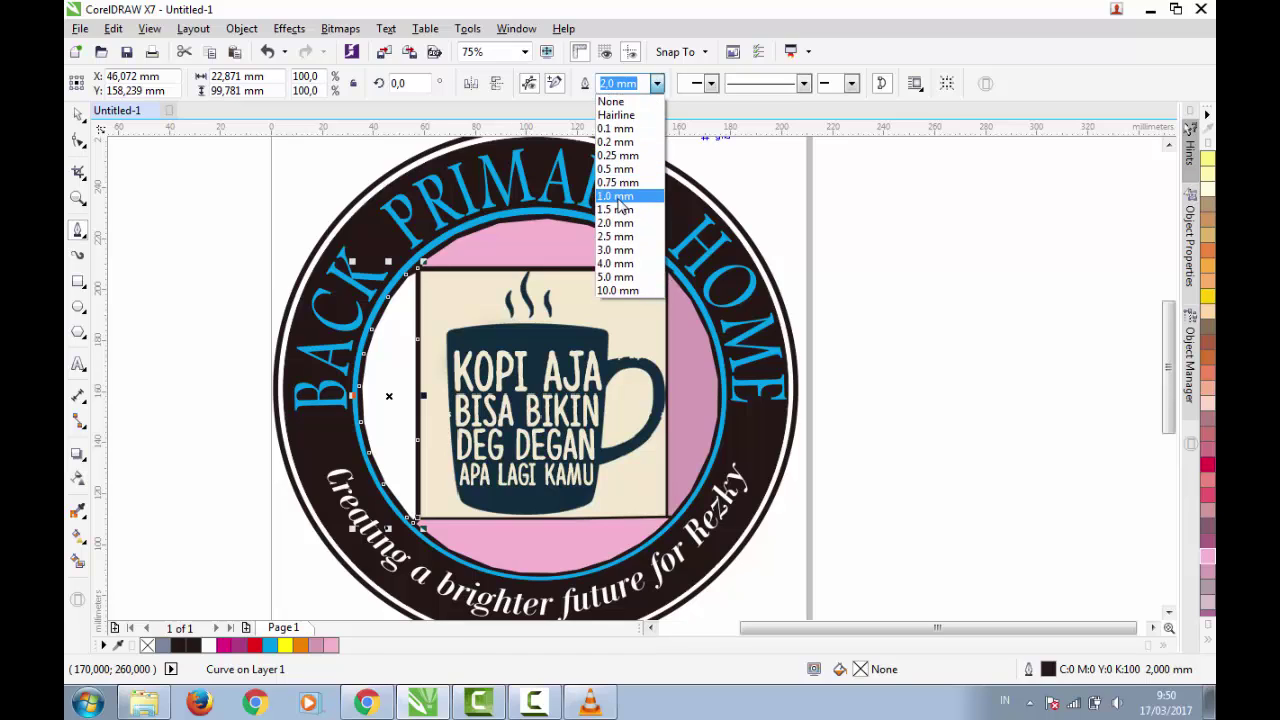
click(619, 197)
click(549, 268)
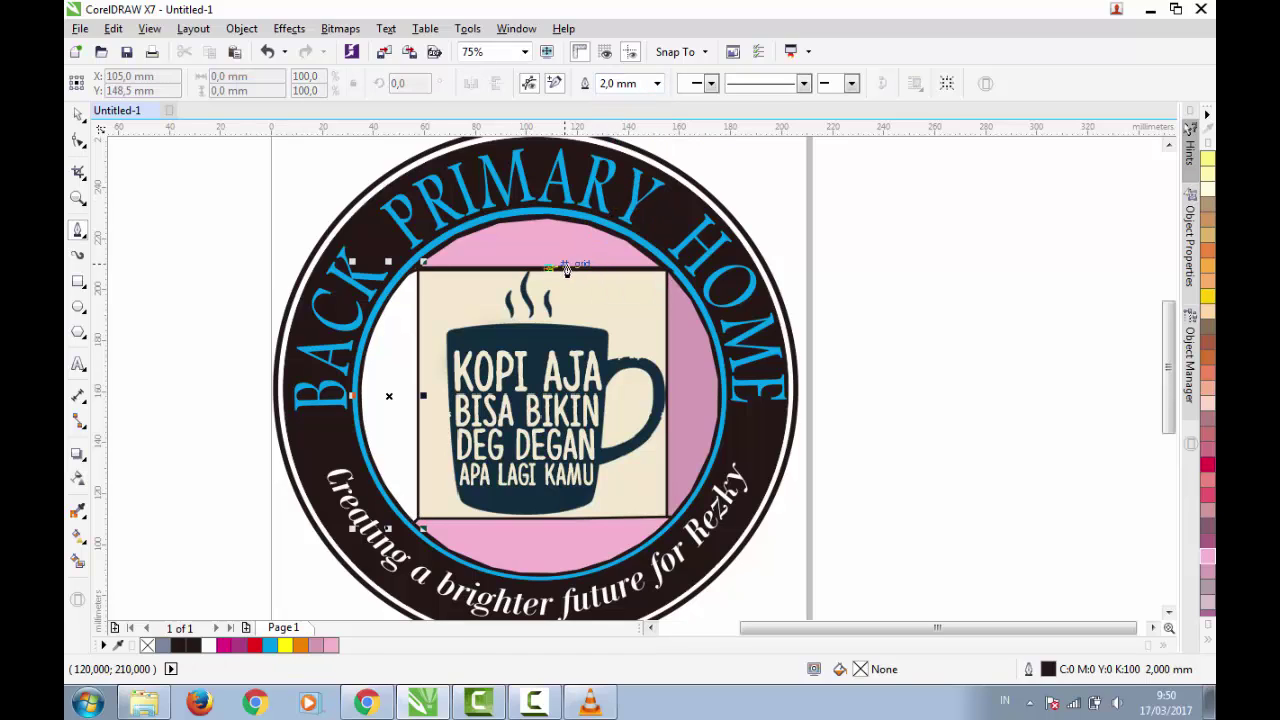
click(577, 251)
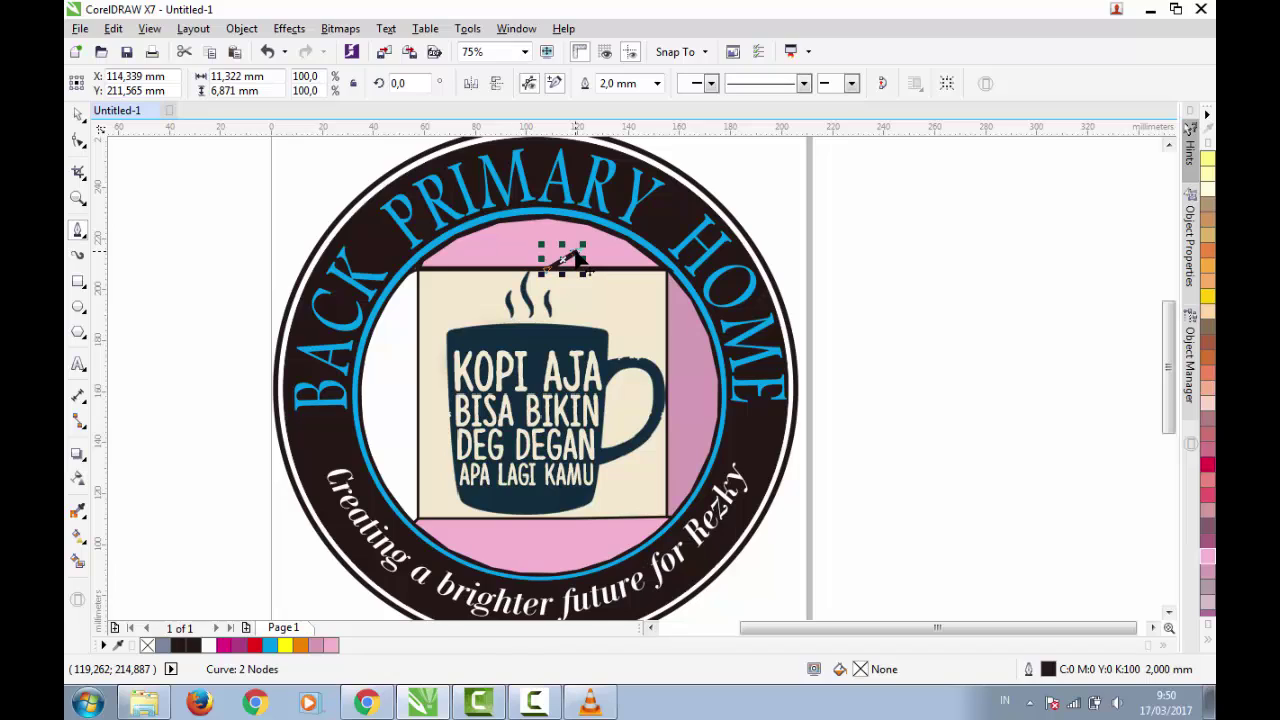
click(615, 251)
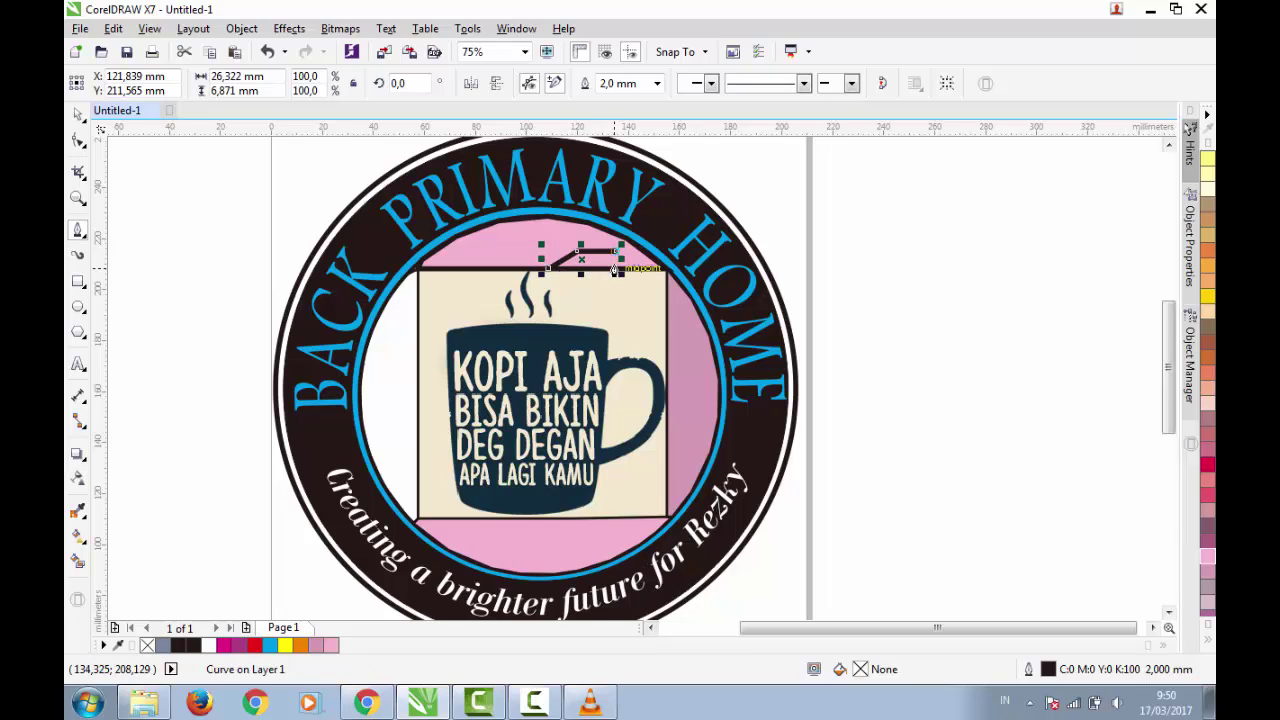
key(ctrl+z)
key(ctrl+z)
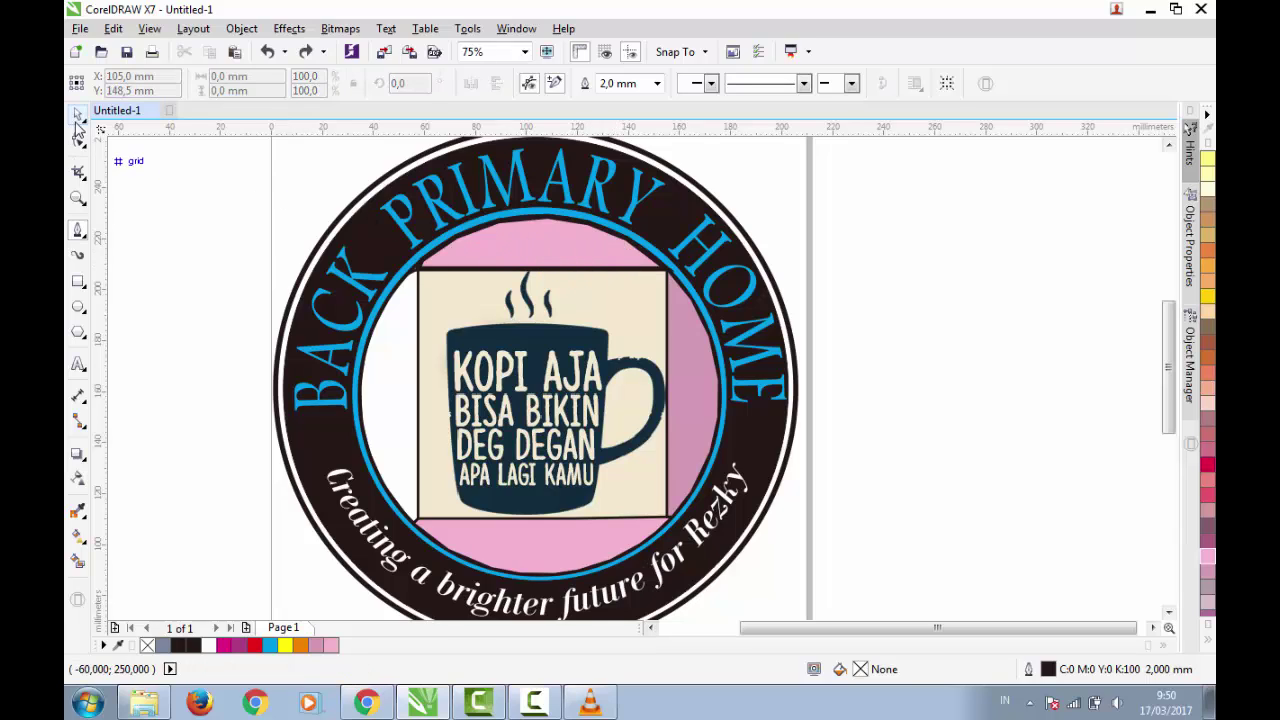
- Set the outline width of the pink segment above the mug picture to 1.0 mm
key(space)
click(552, 260)
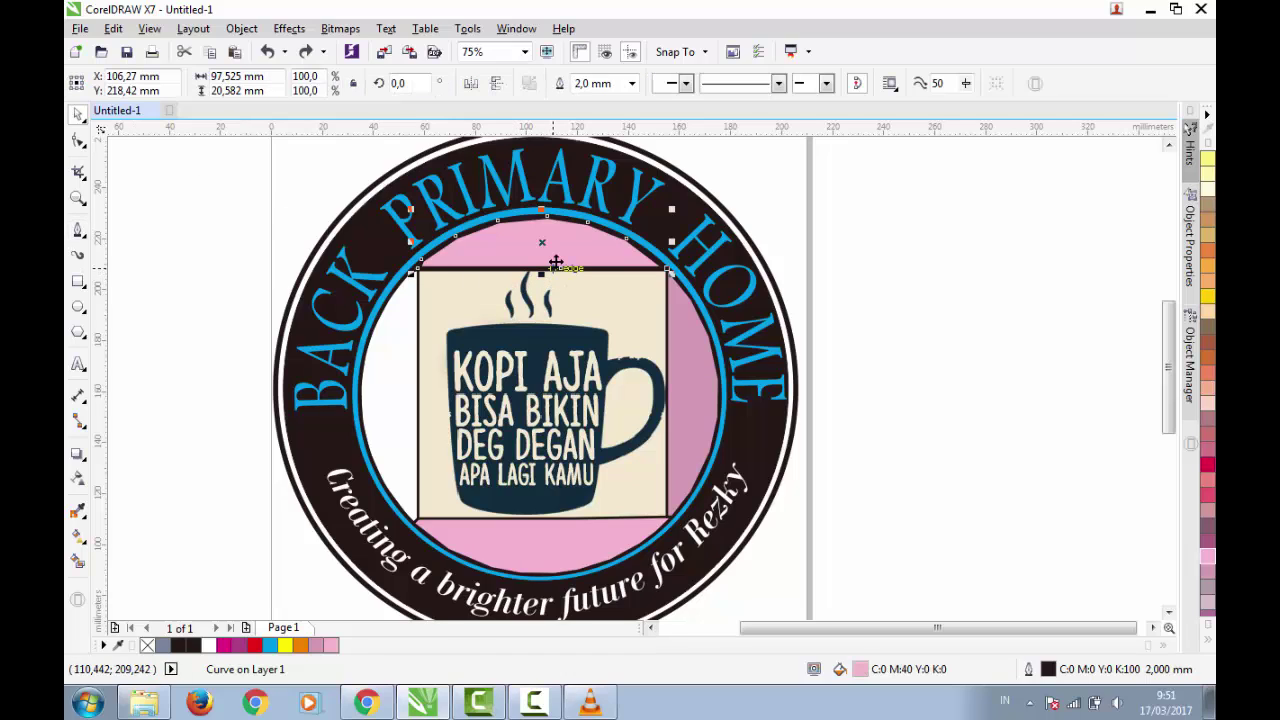
click(632, 83)
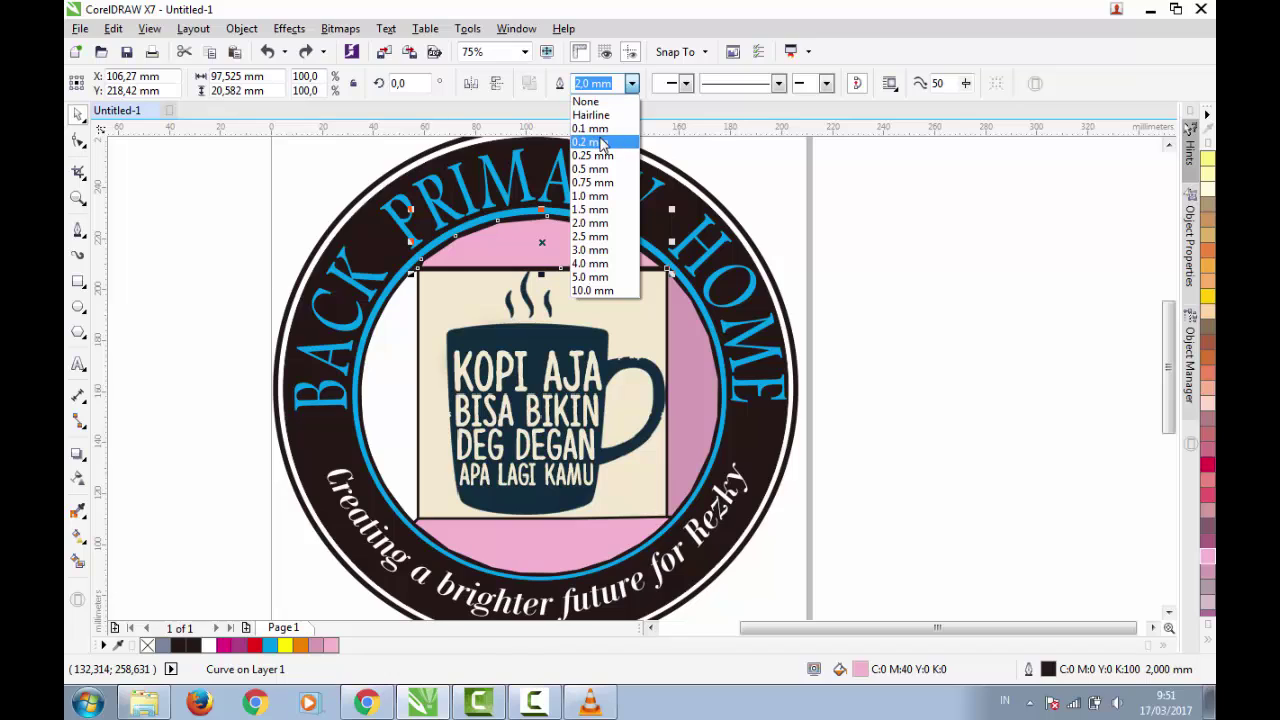
click(600, 197)
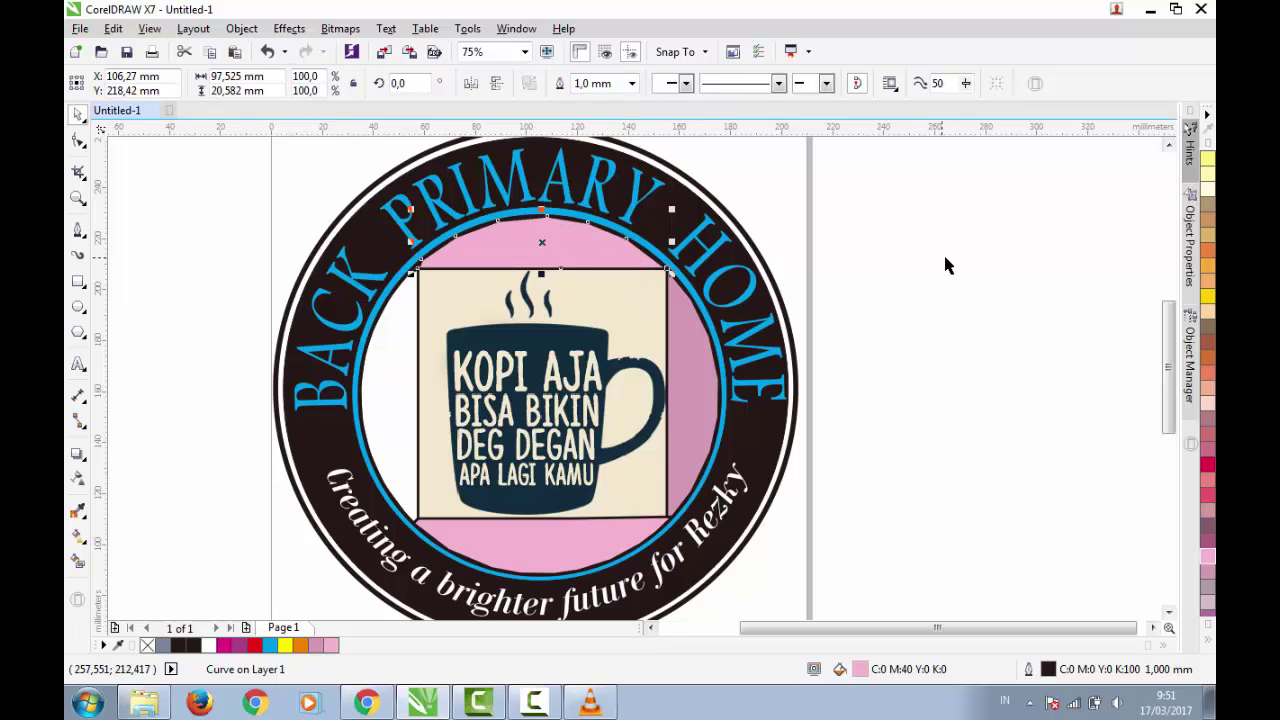
click(945, 265)
- Fill the unfilled segment beside the mug picture's left edge with darker pink, C:0 M:40 Y:0 K:20
click(423, 363)
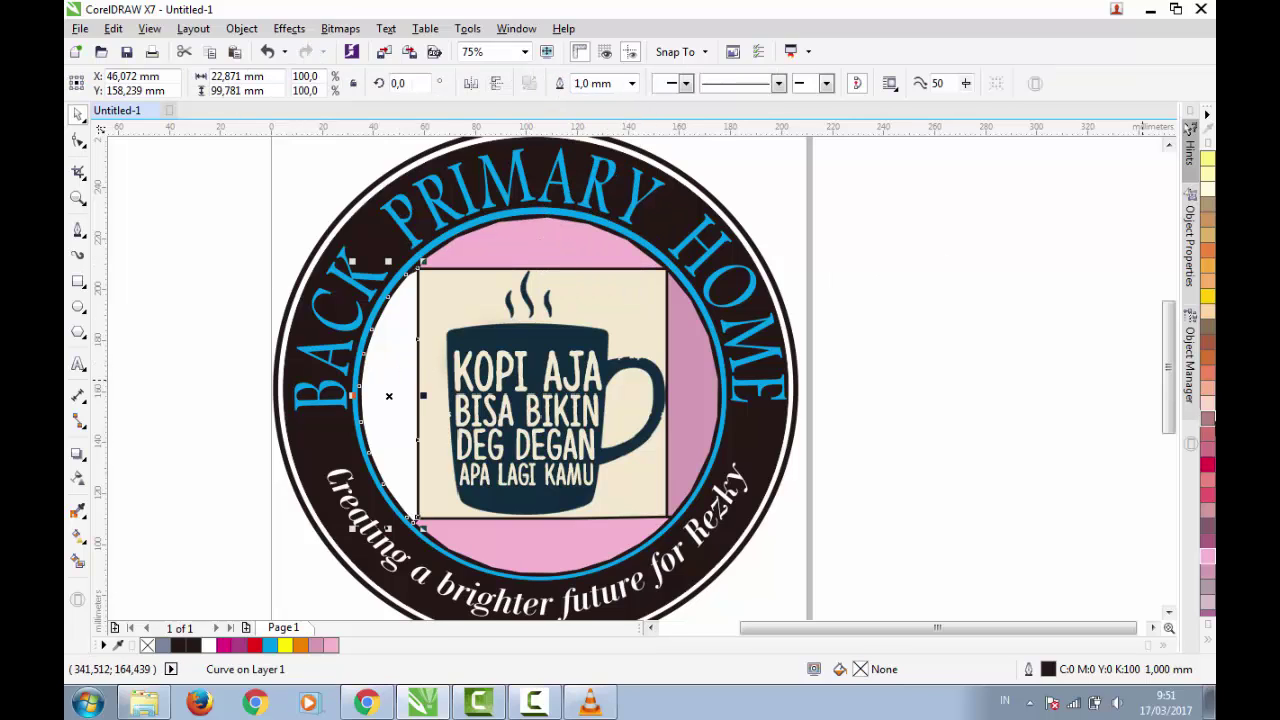
click(1208, 572)
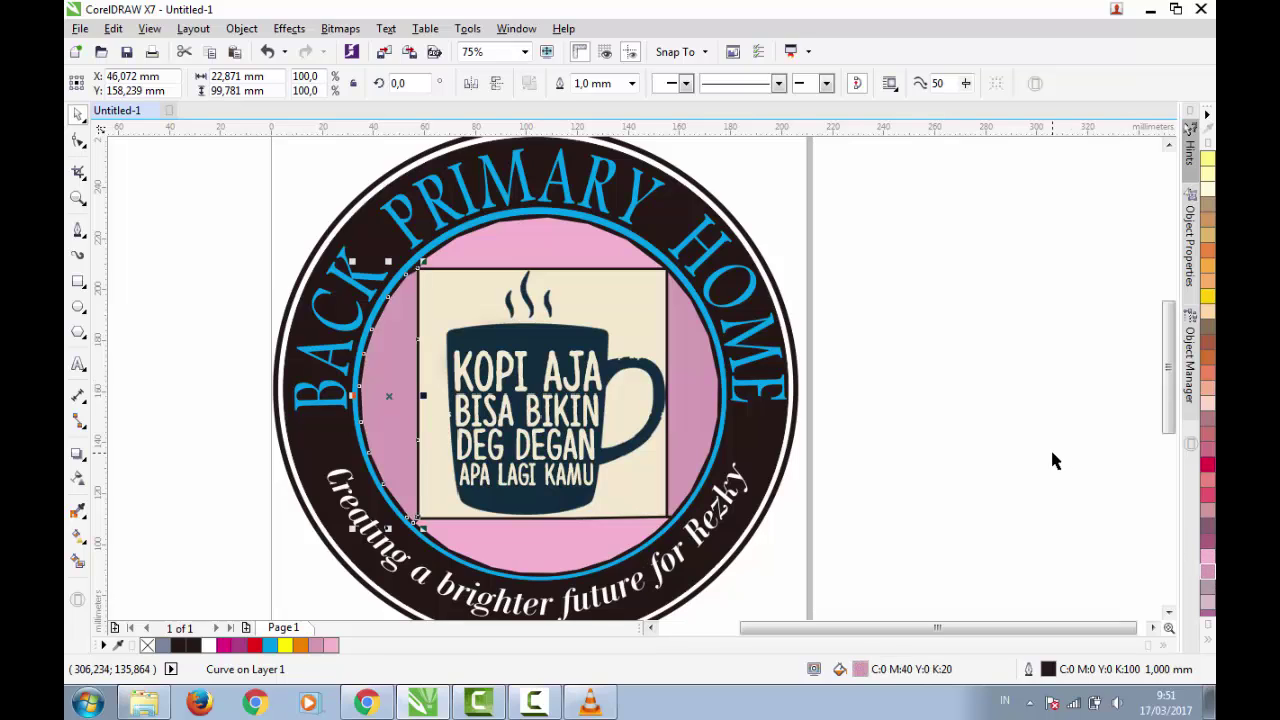
click(953, 418)
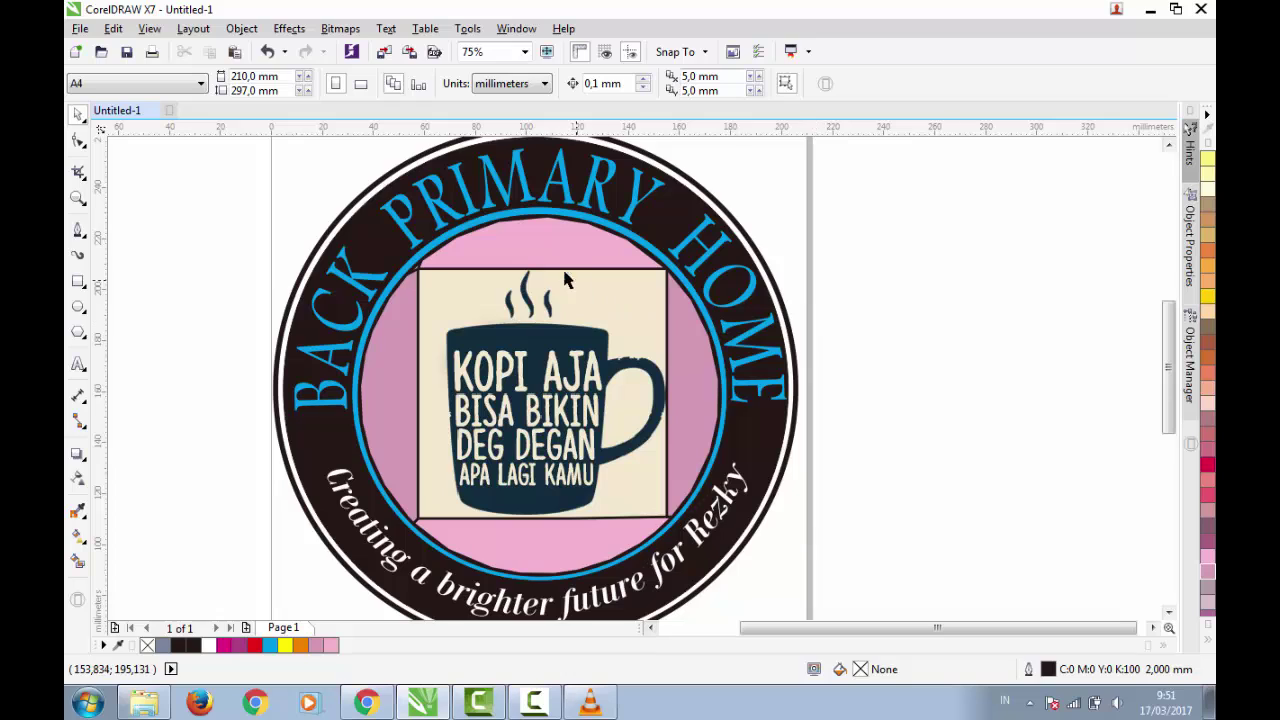
- Apply the finest dotted line style to the outline of the segment above the mug picture
click(541, 222)
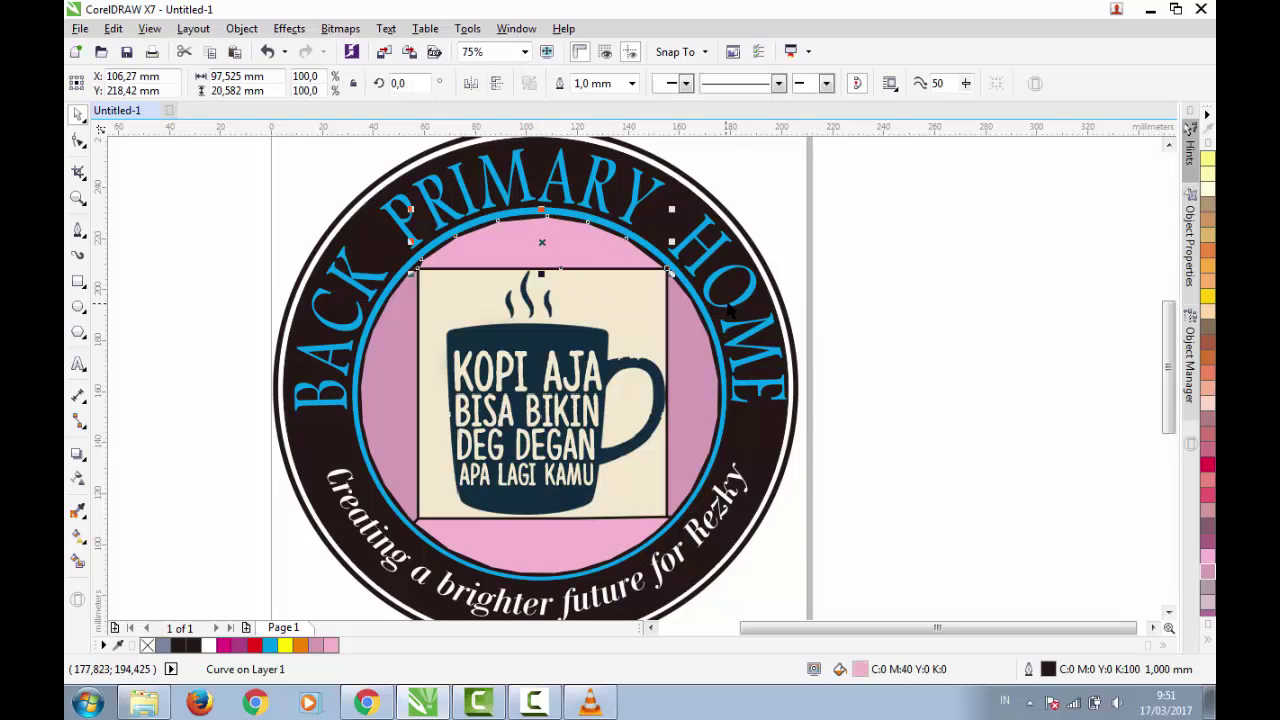
click(784, 83)
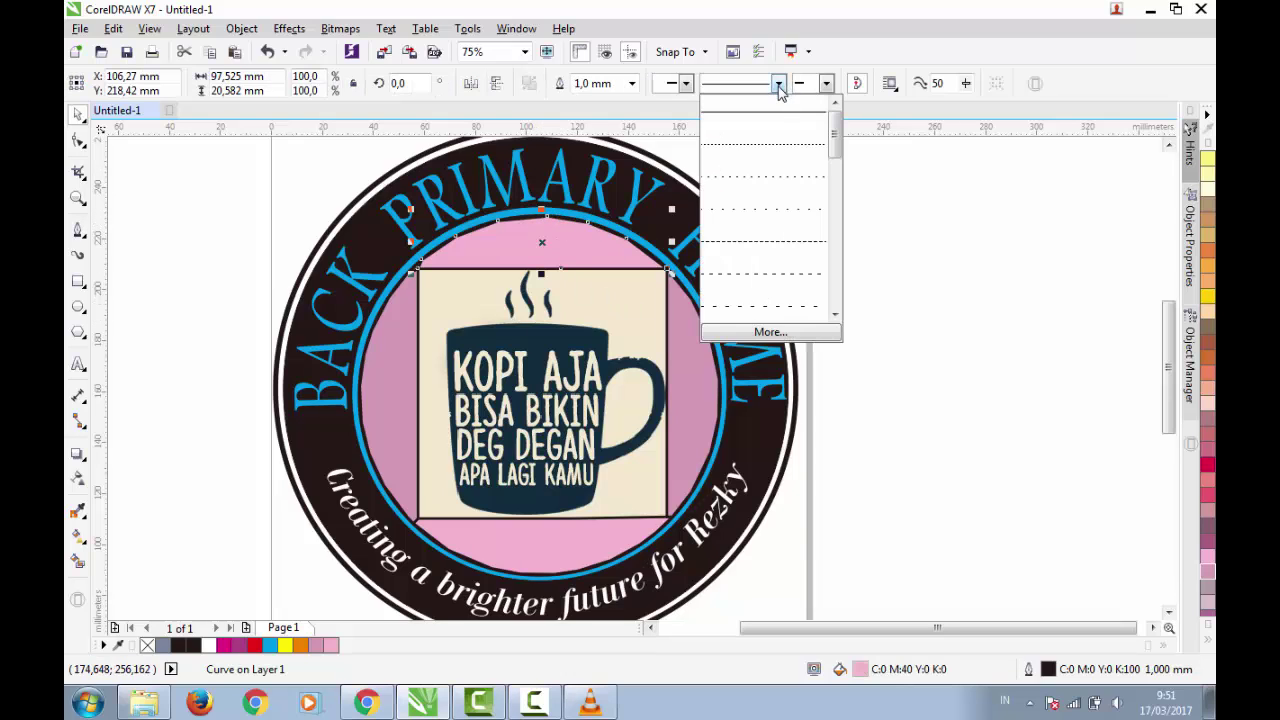
click(775, 150)
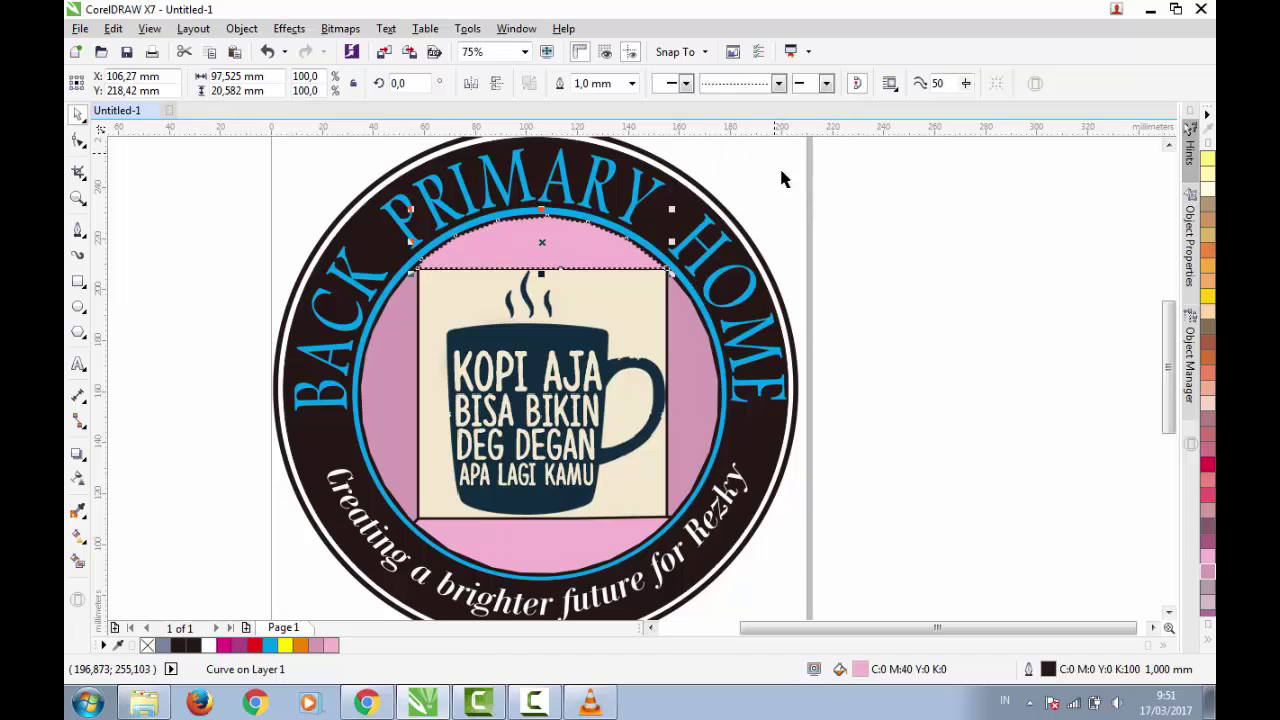
click(958, 249)
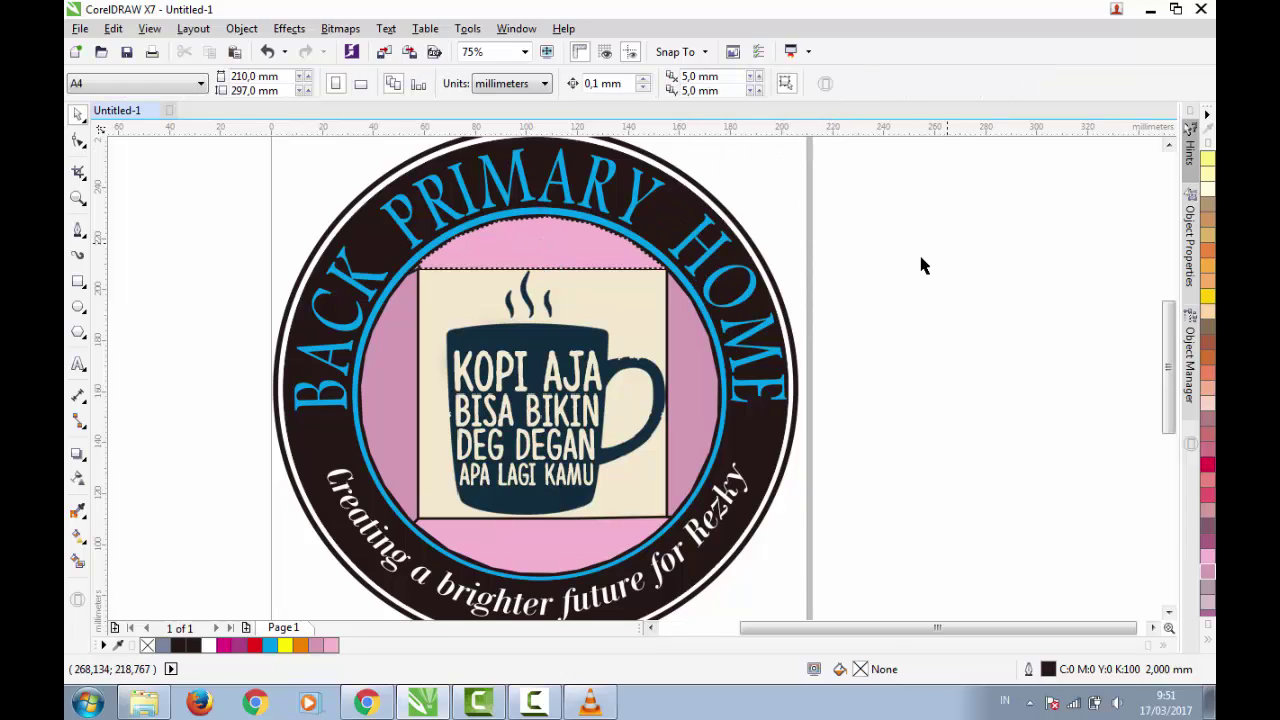
- Apply the closely spaced short-dash line style to the outlines of the segments left of and above the mug picture
click(386, 311)
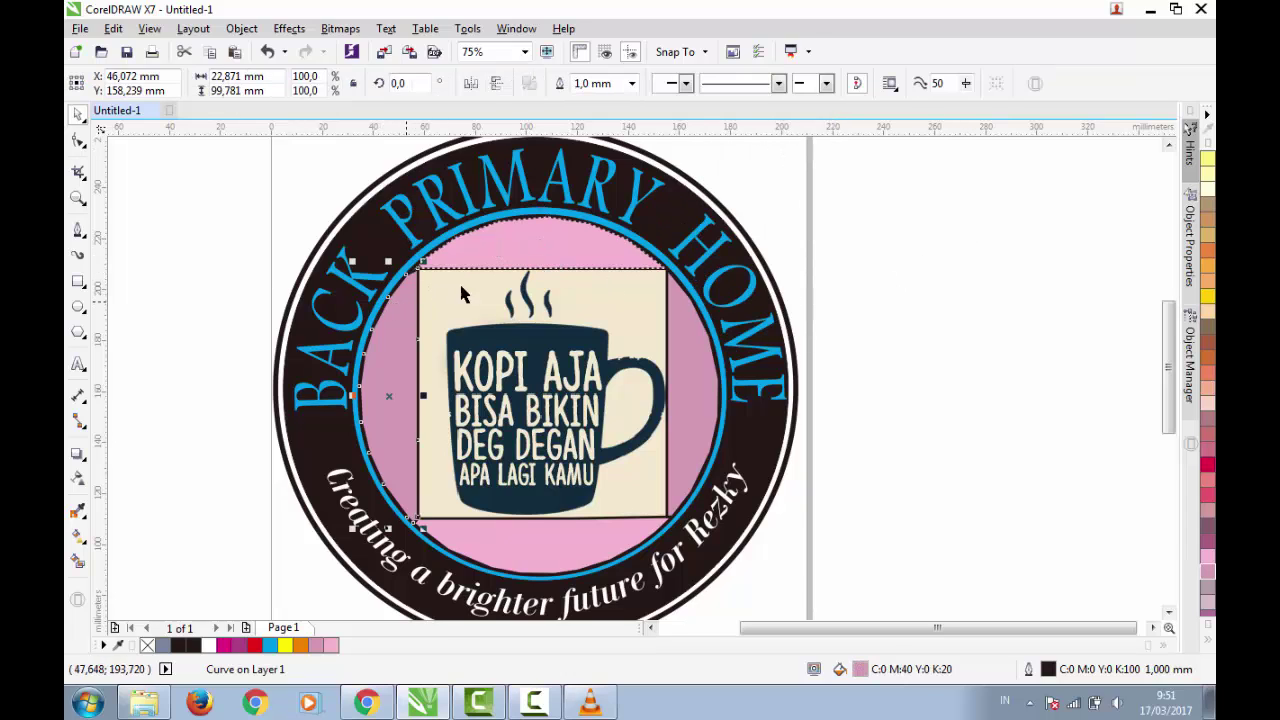
click(778, 84)
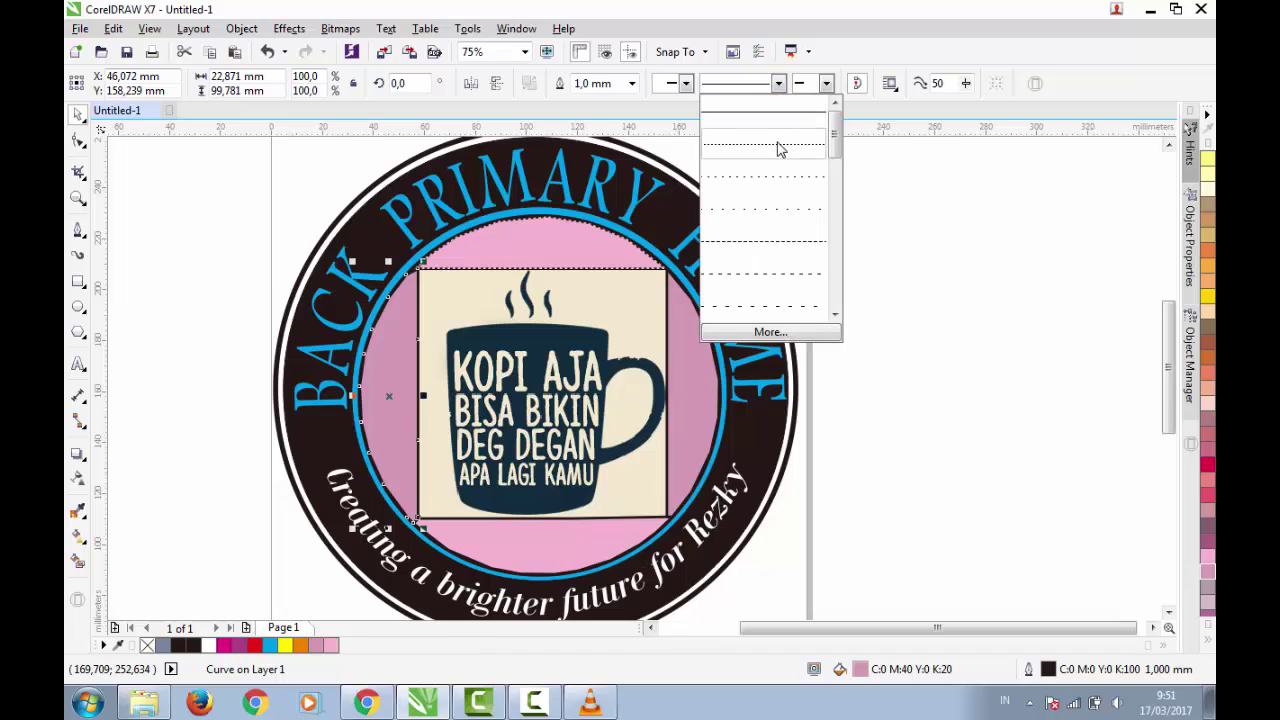
click(784, 238)
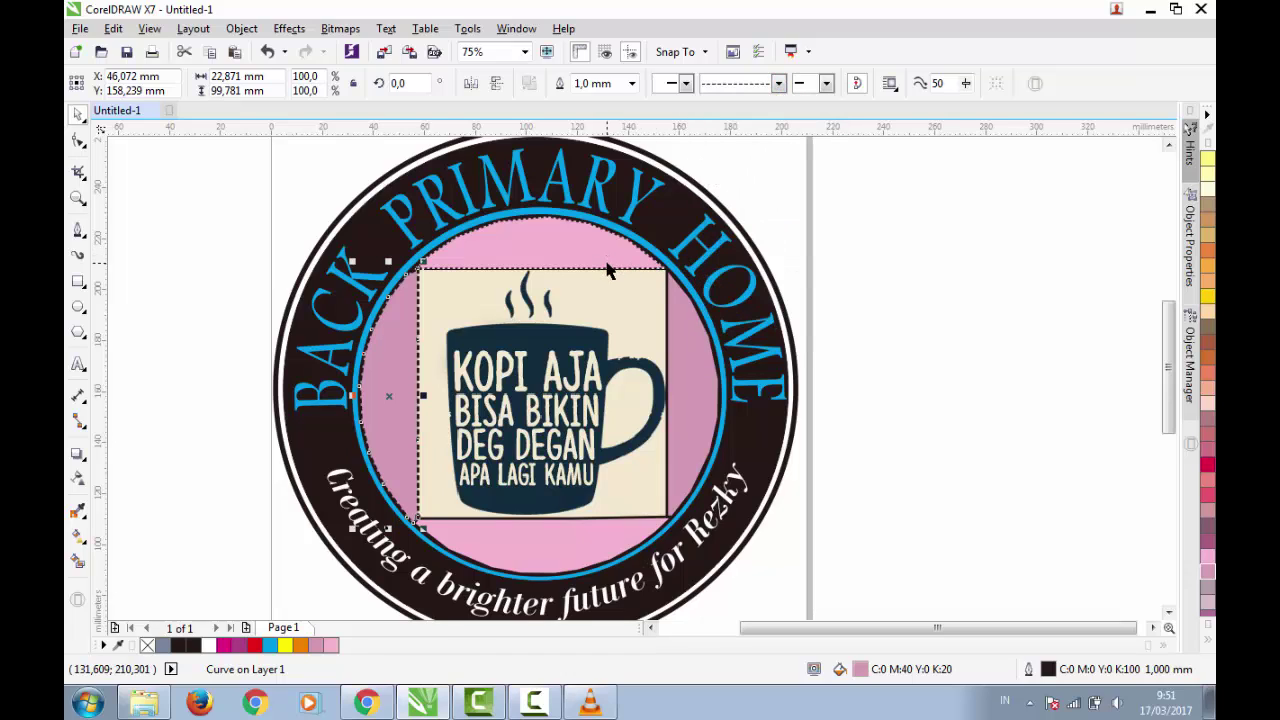
click(608, 236)
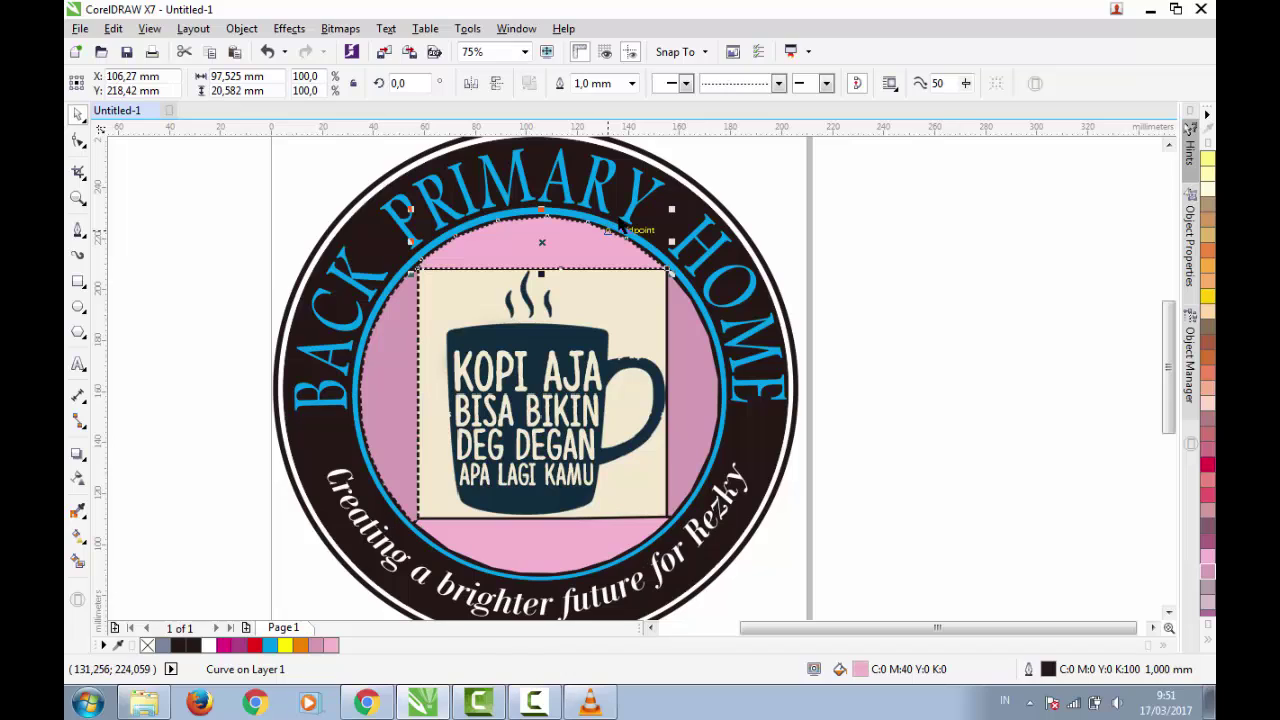
click(777, 84)
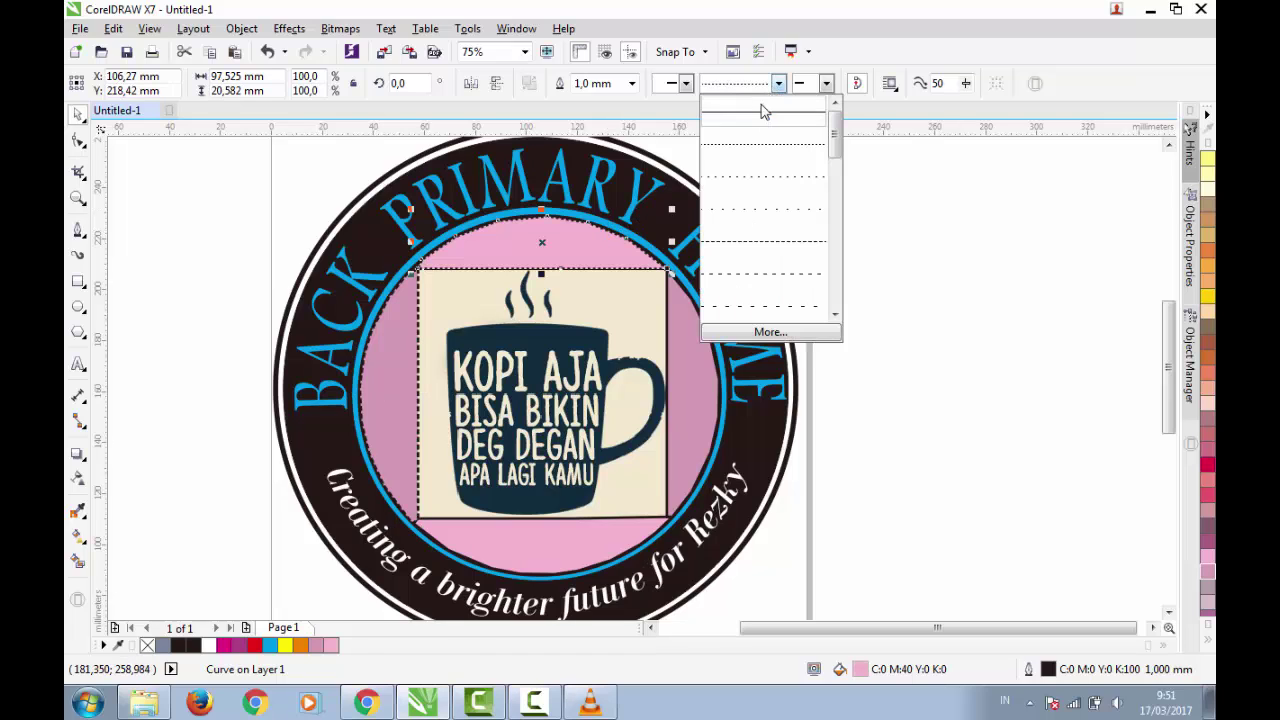
click(735, 239)
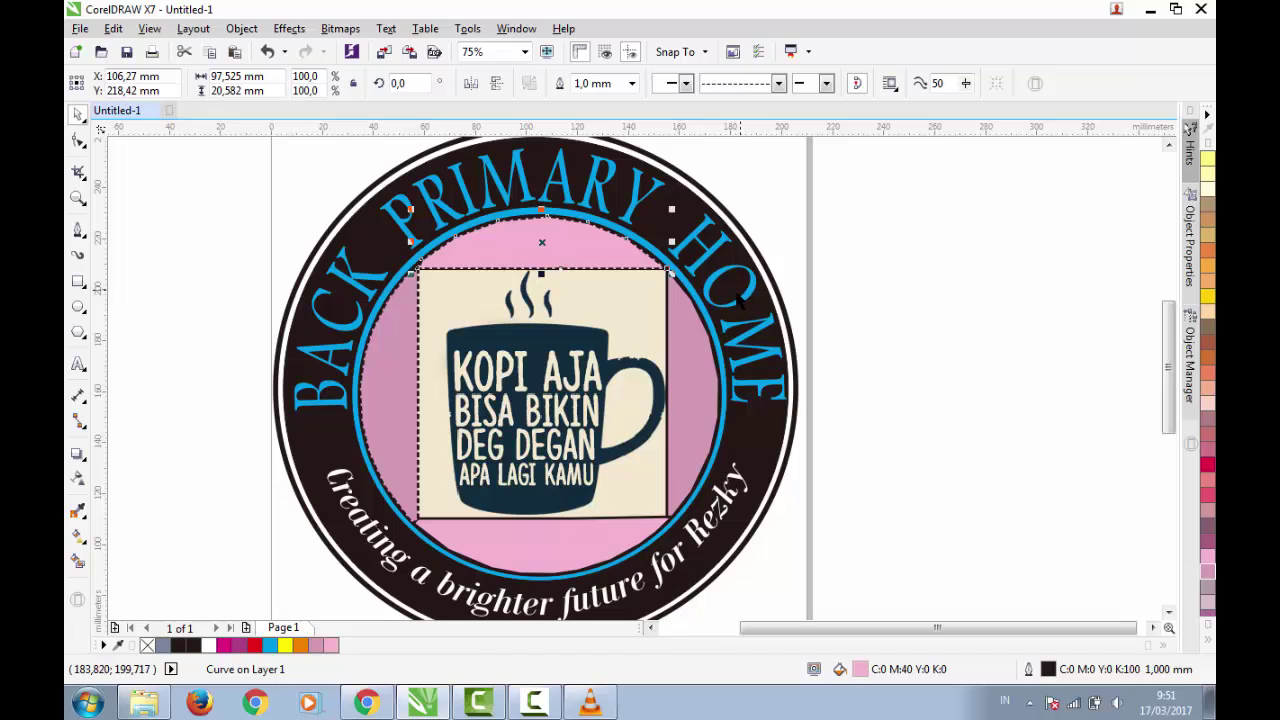
- Apply a wider-spaced dashed line style to the outline of the segment right of the mug picture
click(668, 330)
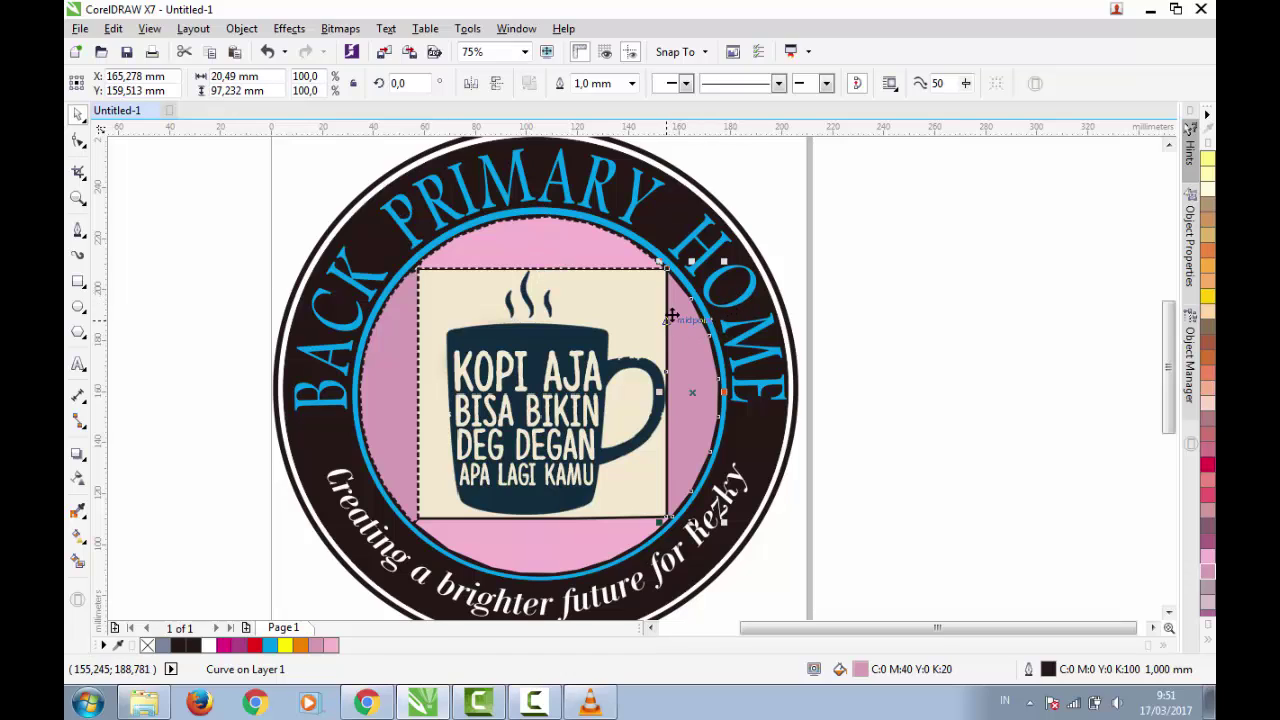
click(777, 84)
click(746, 276)
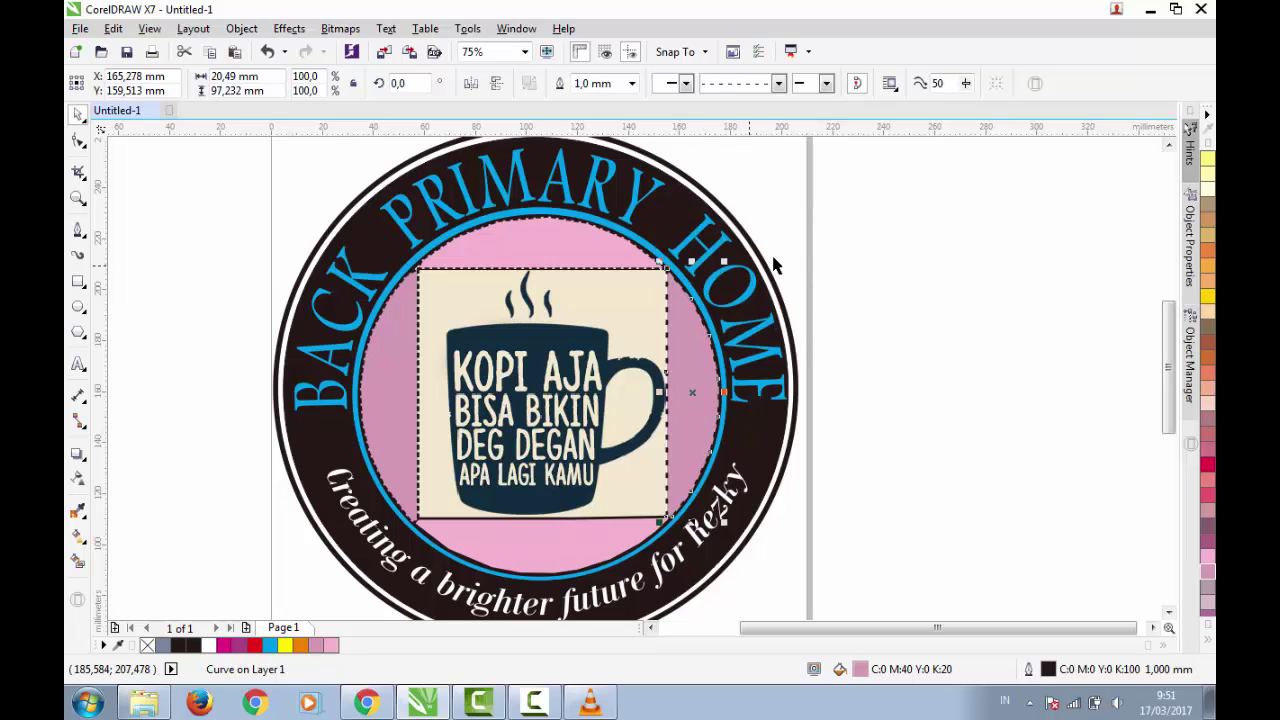
click(912, 269)
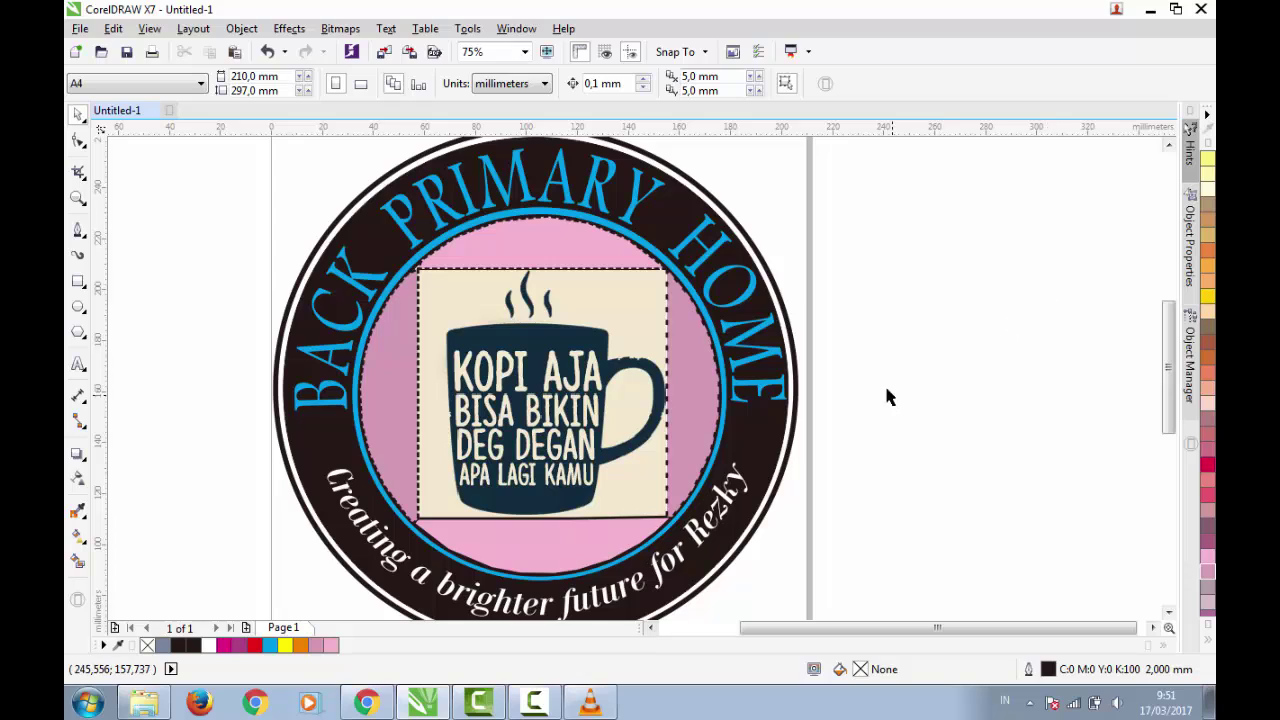
- Change the right segment's outline to the same closely spaced short-dash style as the left and upper segments
click(676, 308)
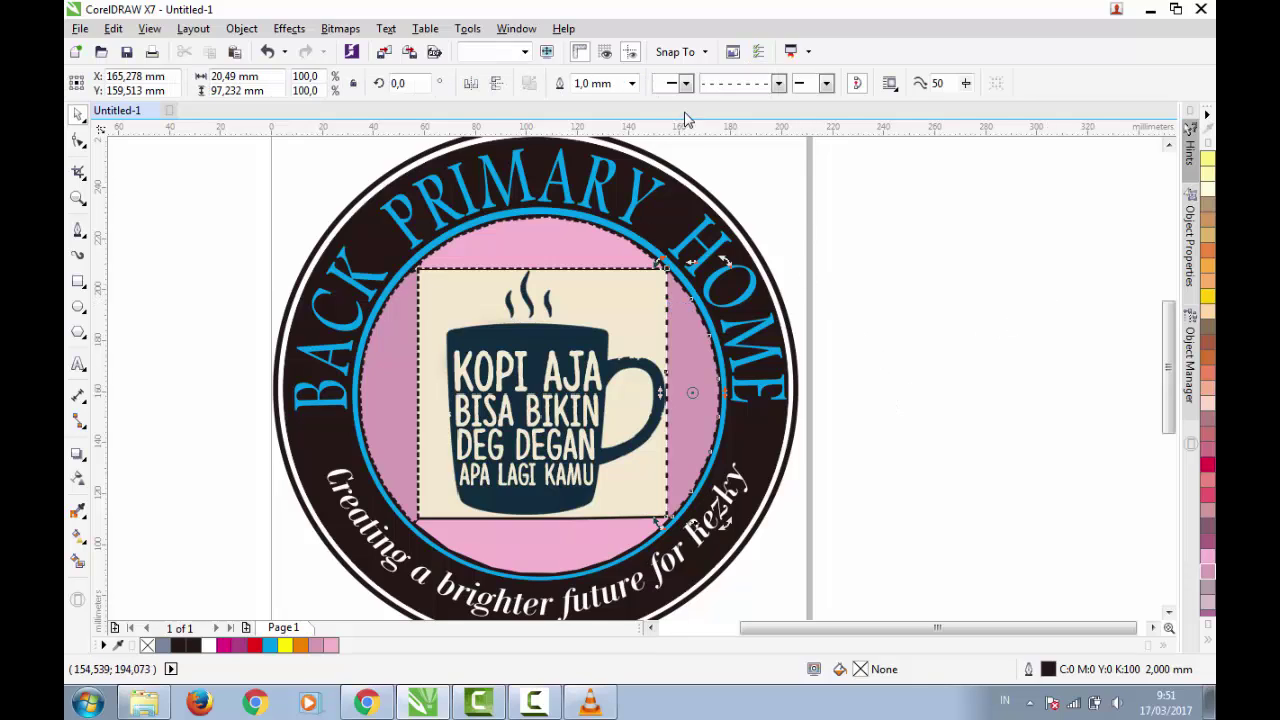
click(778, 83)
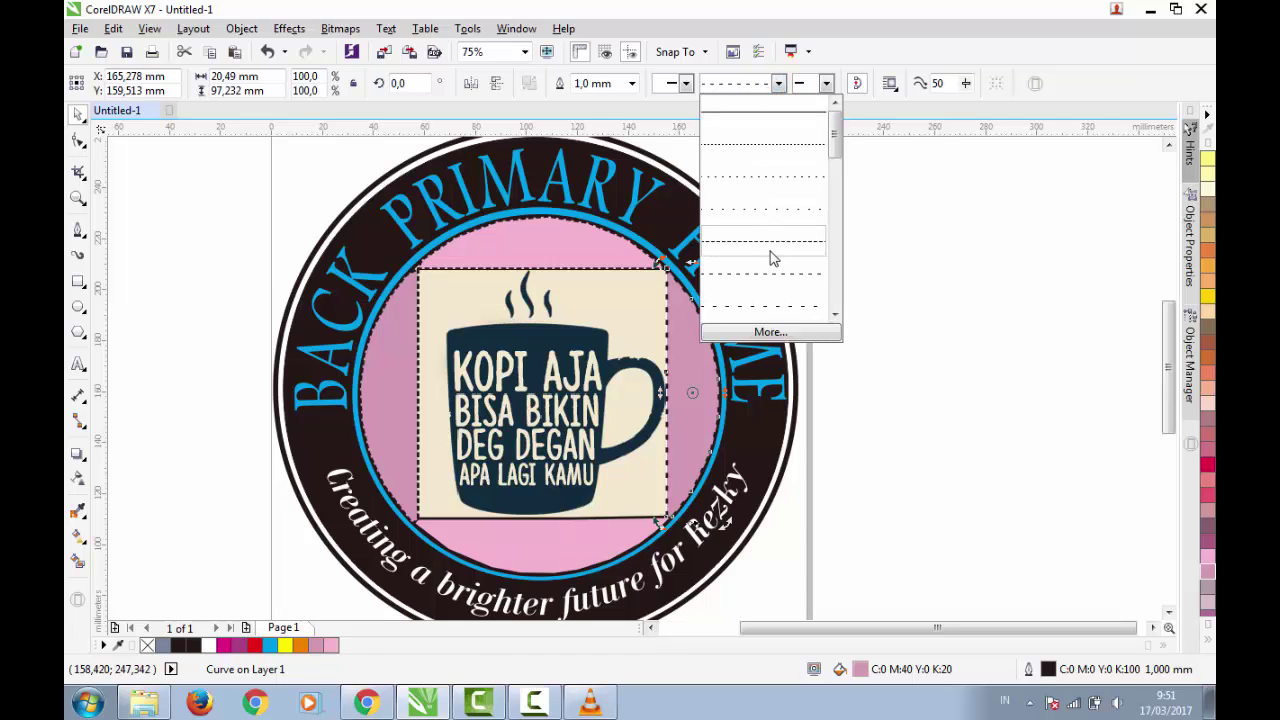
click(990, 281)
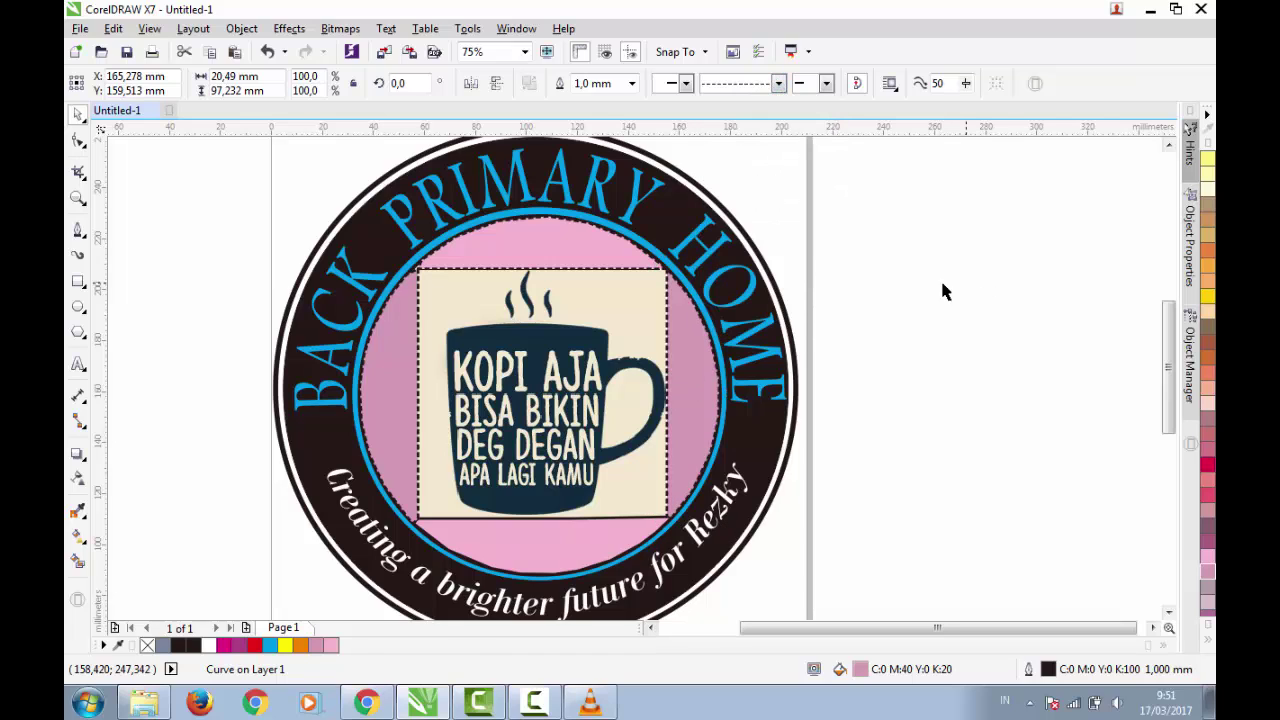
click(836, 312)
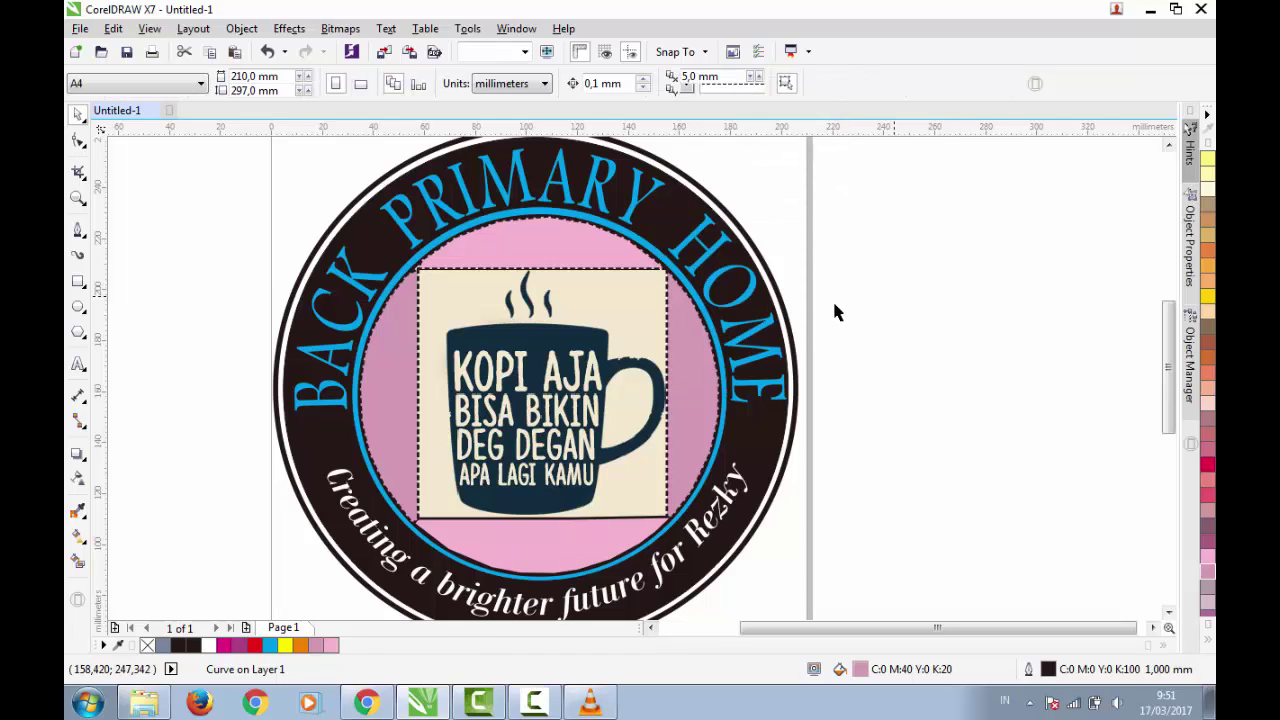
- Give the outline of the segment below the mug picture the same closely spaced short-dash line style
click(527, 525)
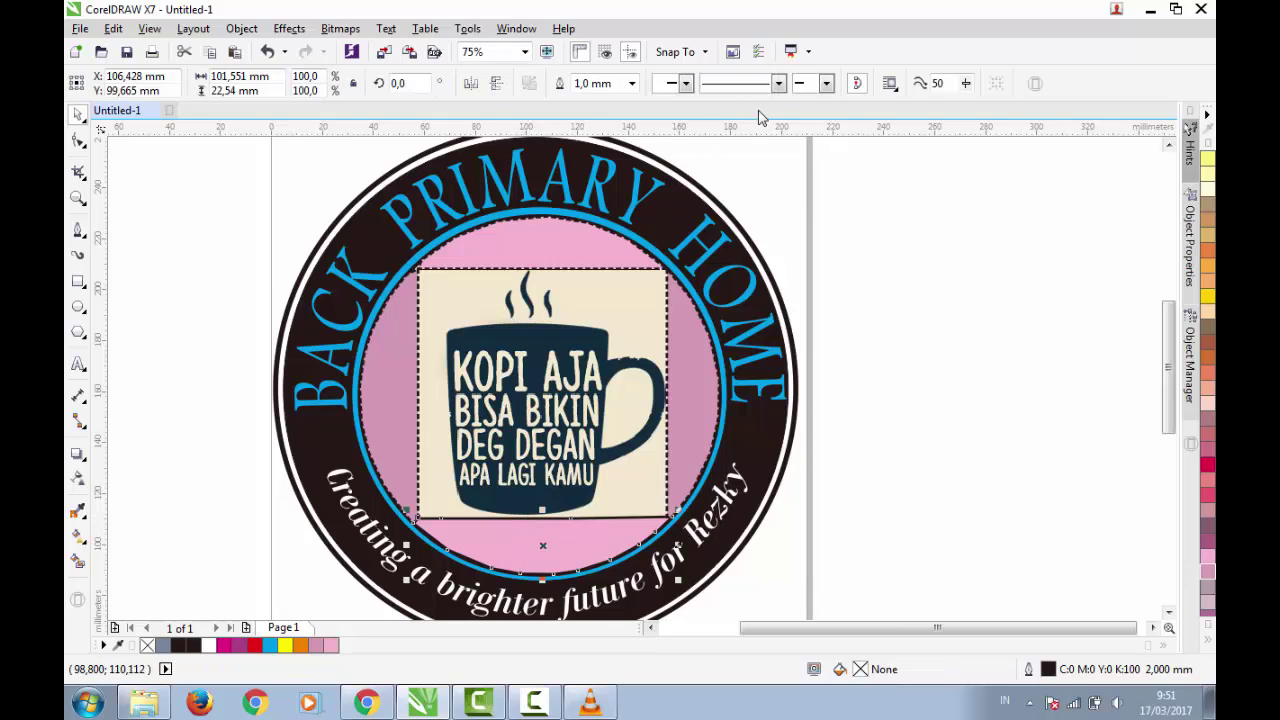
click(778, 85)
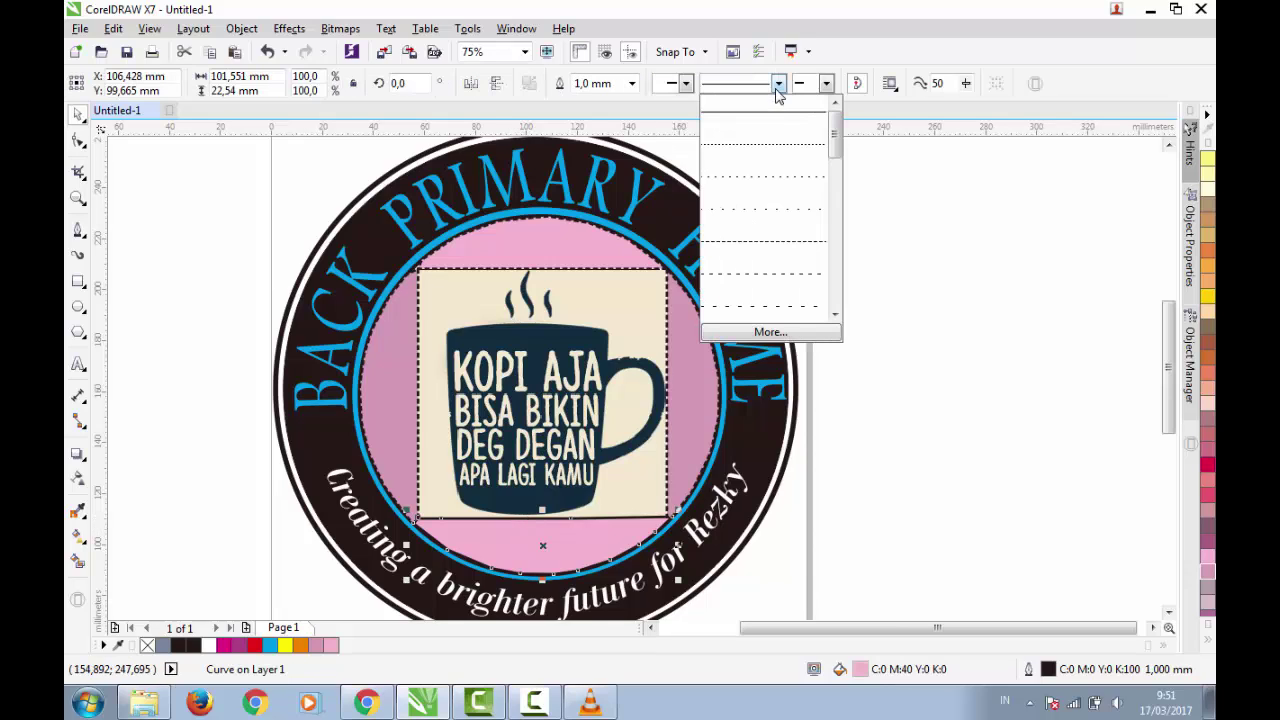
click(764, 245)
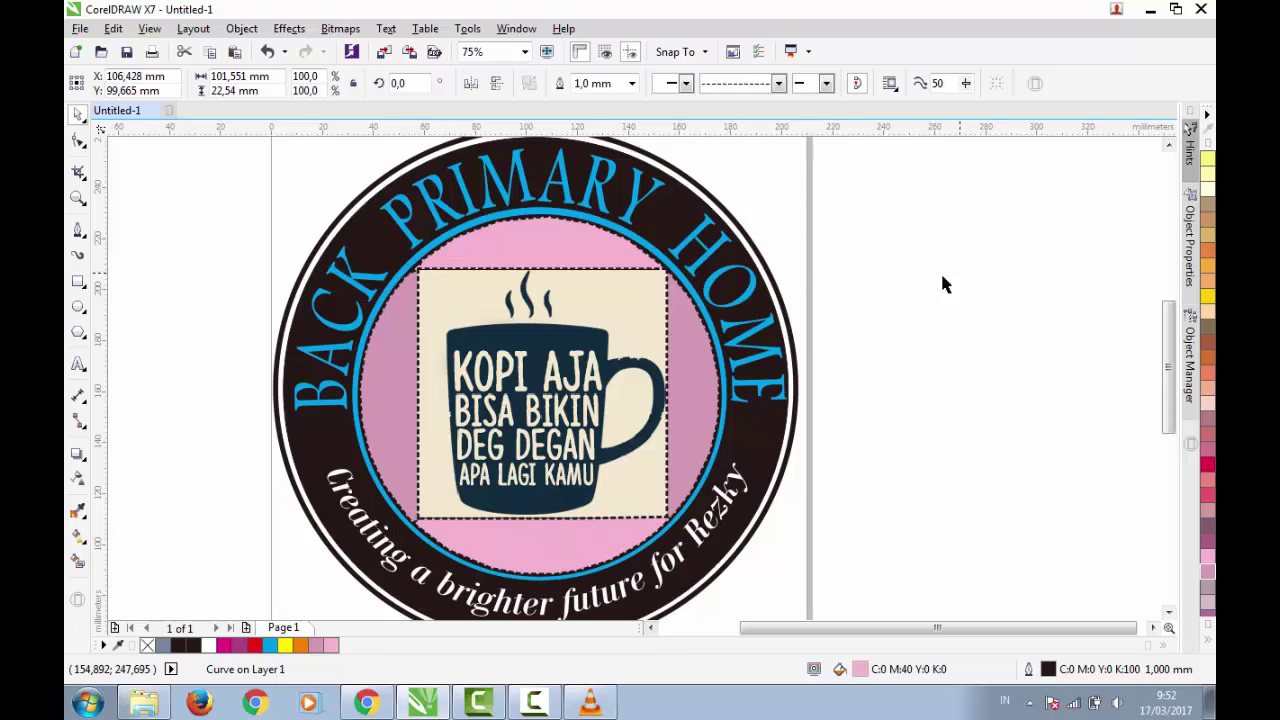
key(Escape)
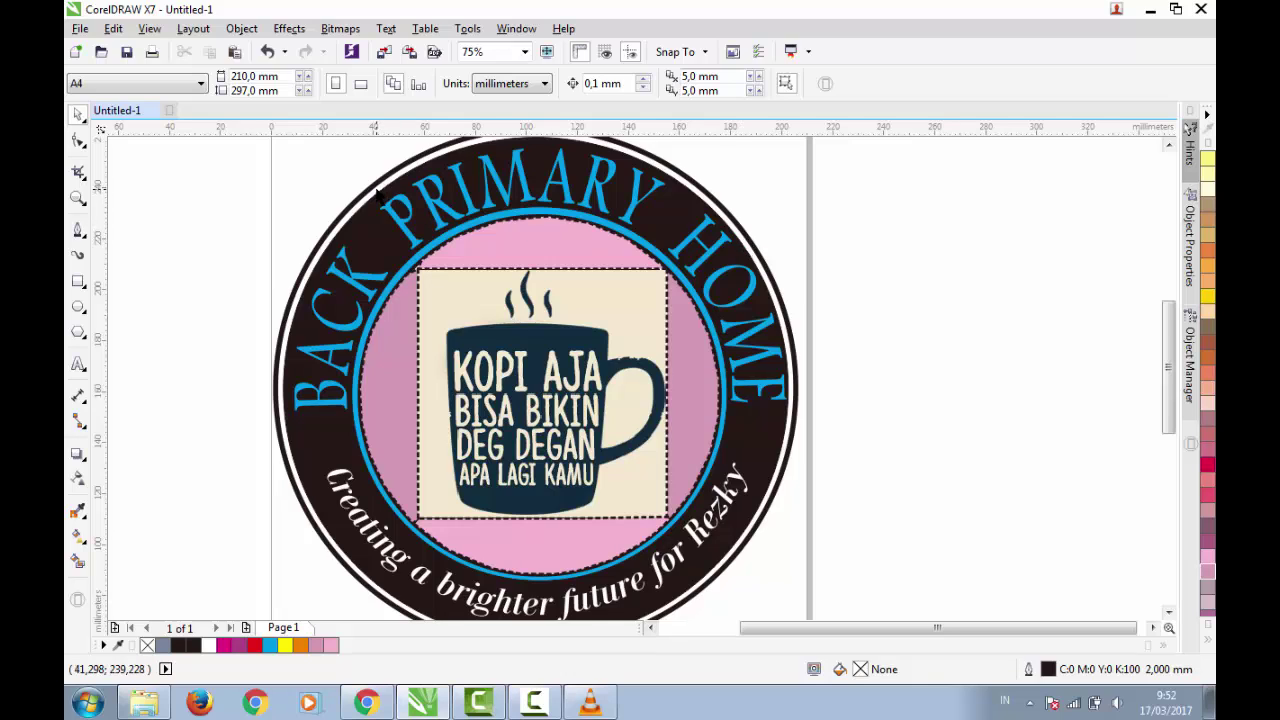
- Examine the curved title, the slogan and the outer circle, and view the whole logo on the page
click(362, 345)
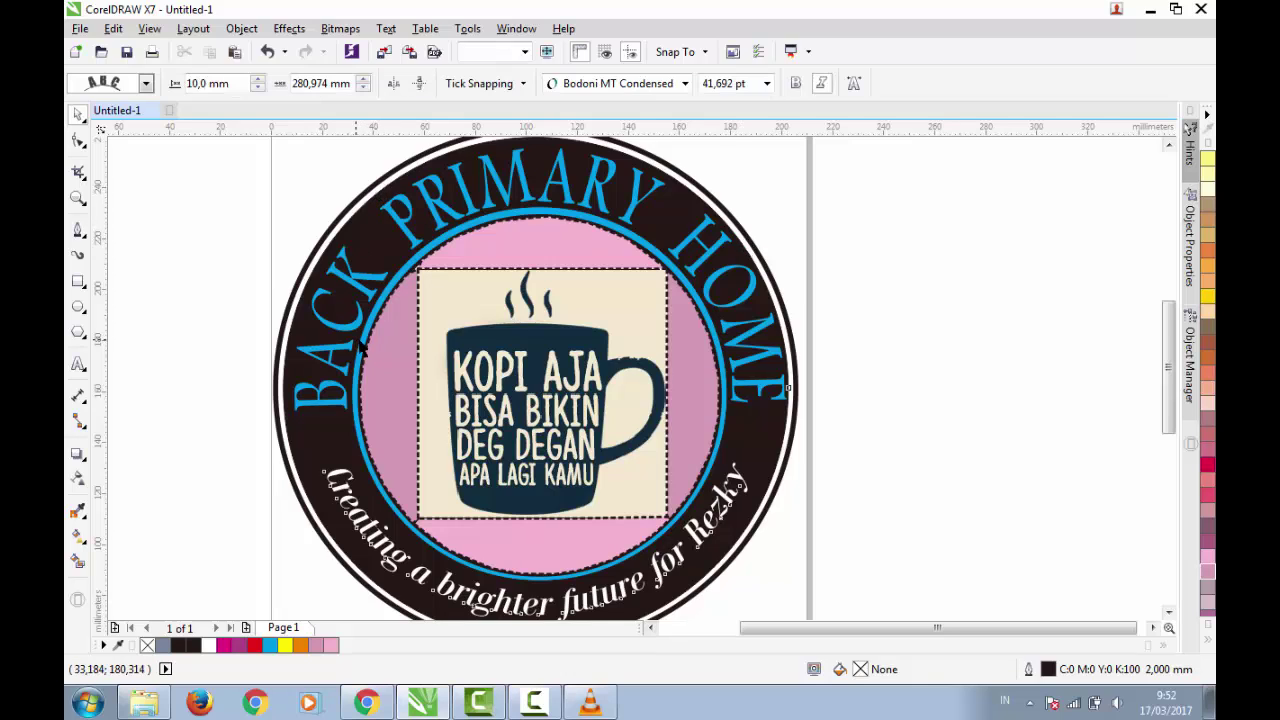
click(362, 345)
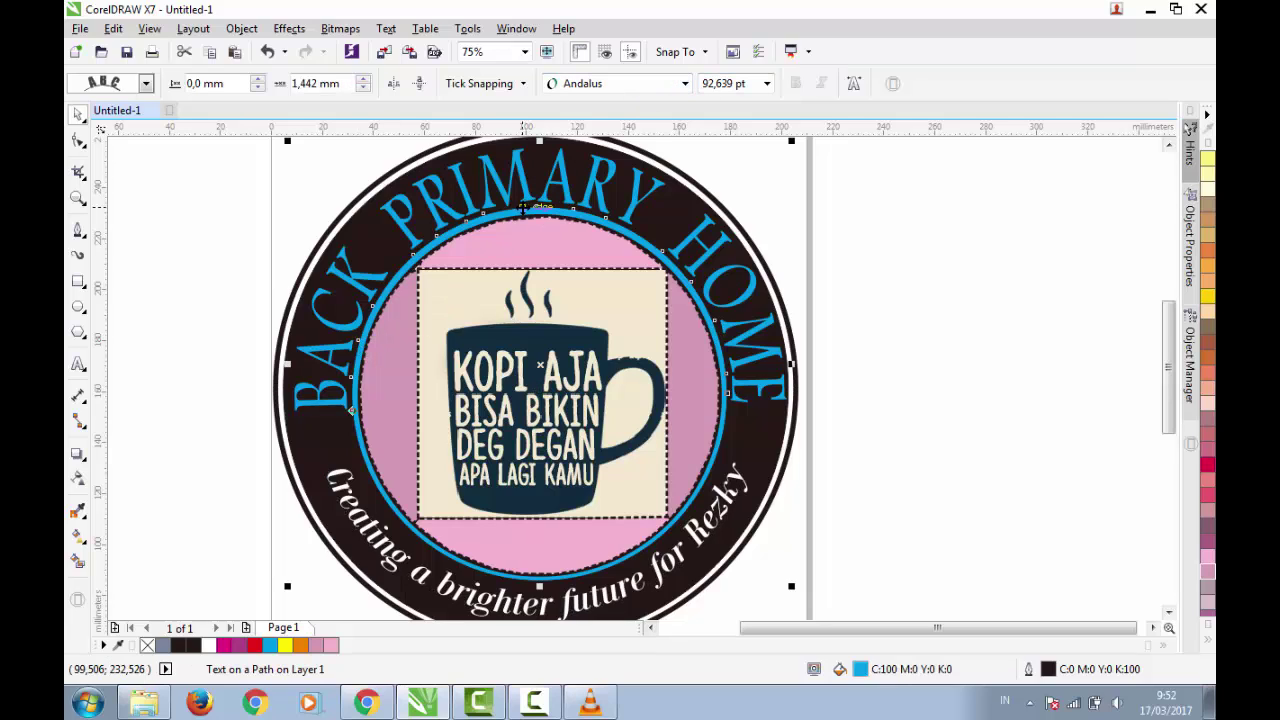
click(420, 157)
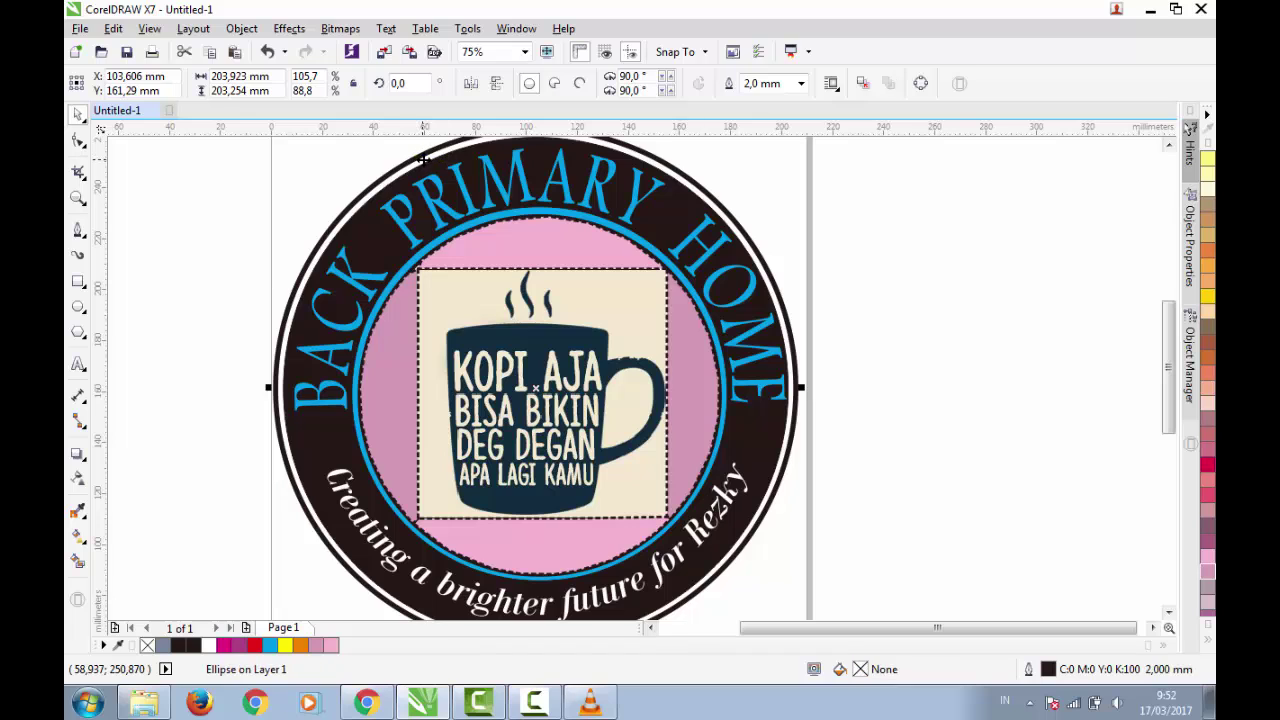
click(949, 228)
scroll(949, 228, up, 1)
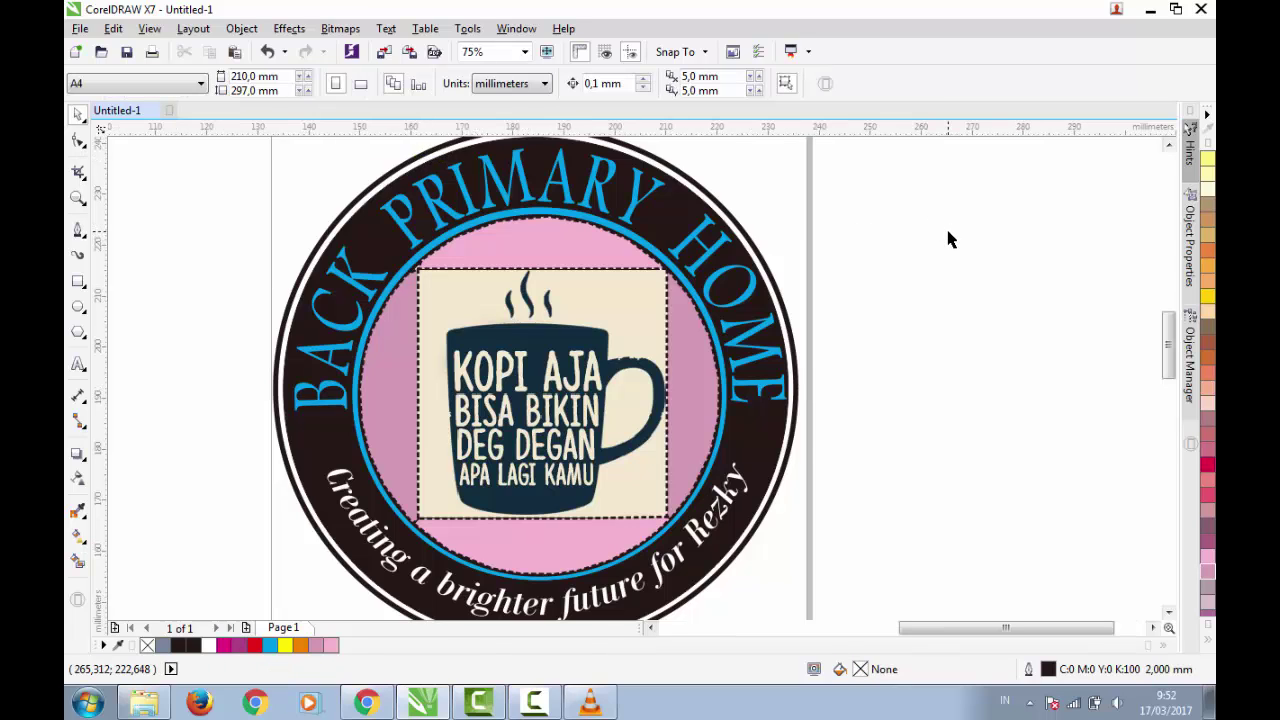
scroll(823, 243, down, 1)
scroll(784, 266, down, 2)
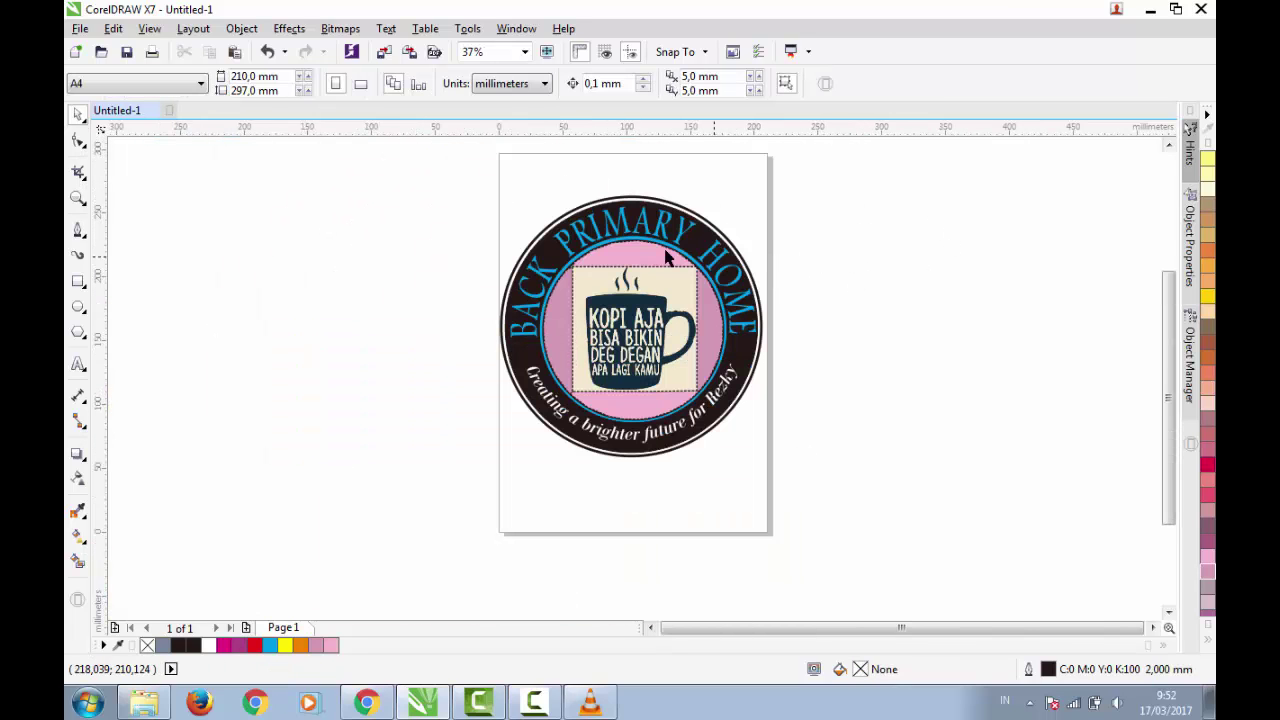
click(575, 212)
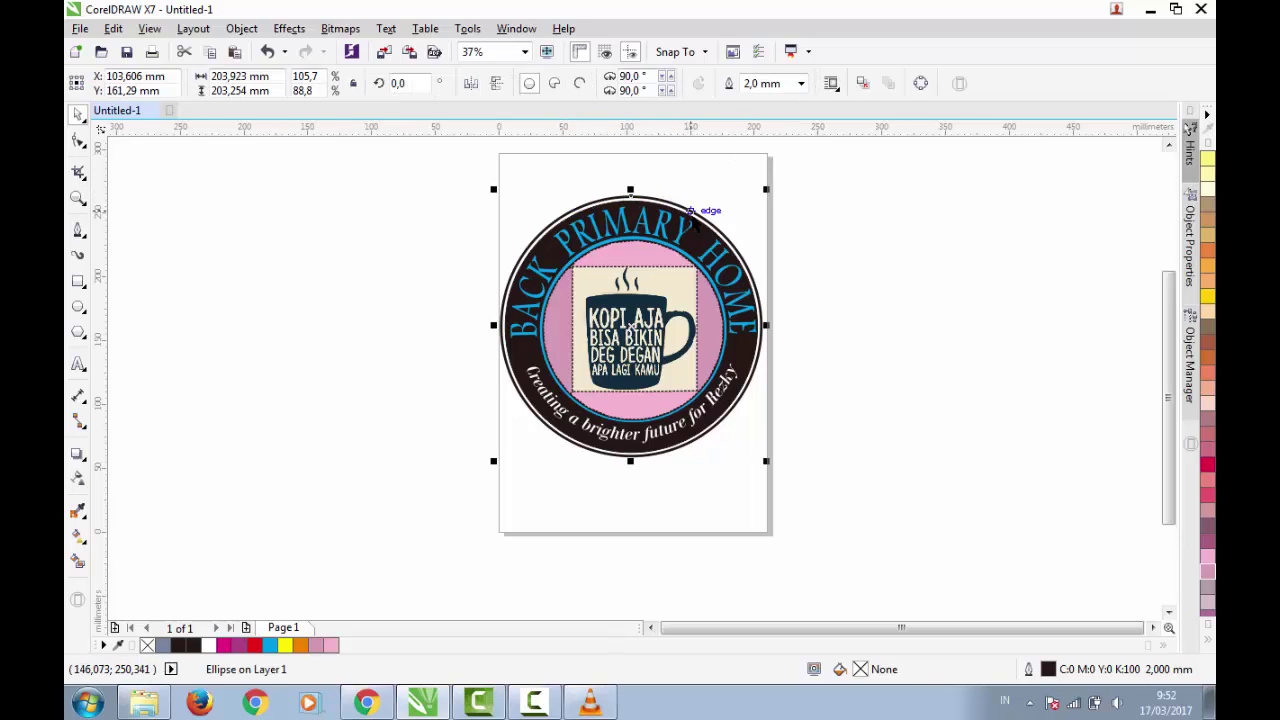
click(703, 228)
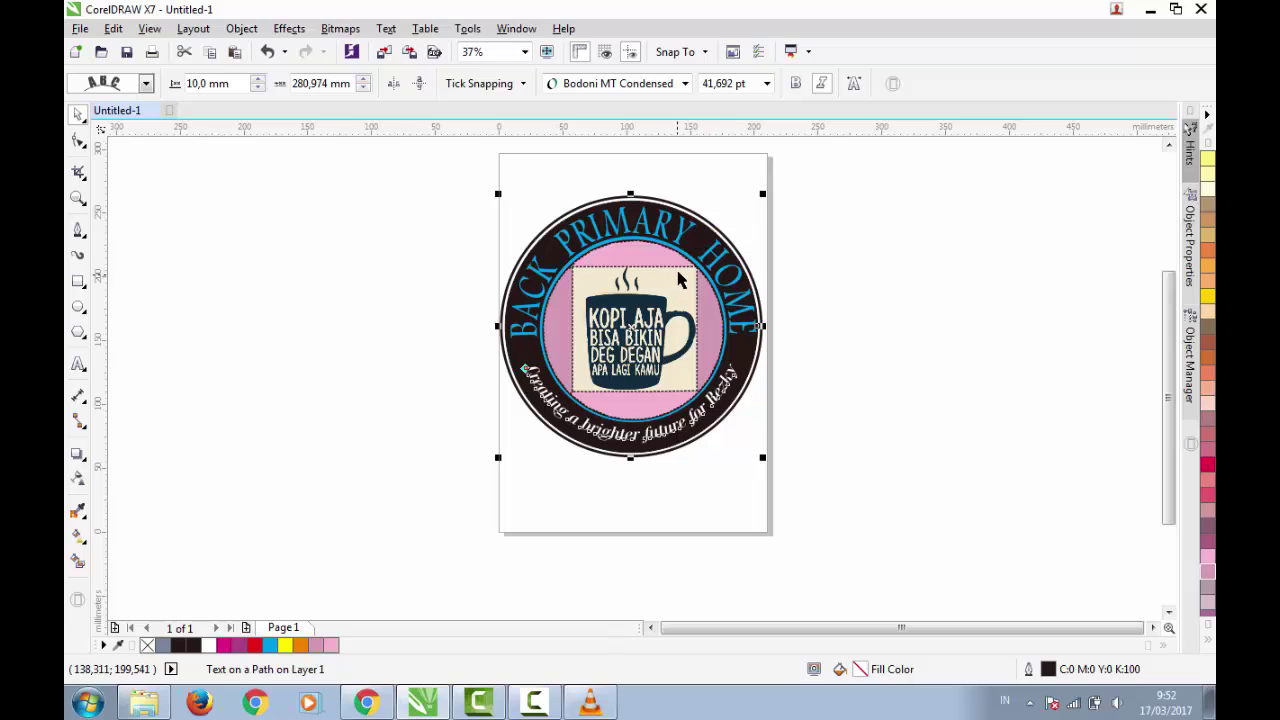
click(884, 230)
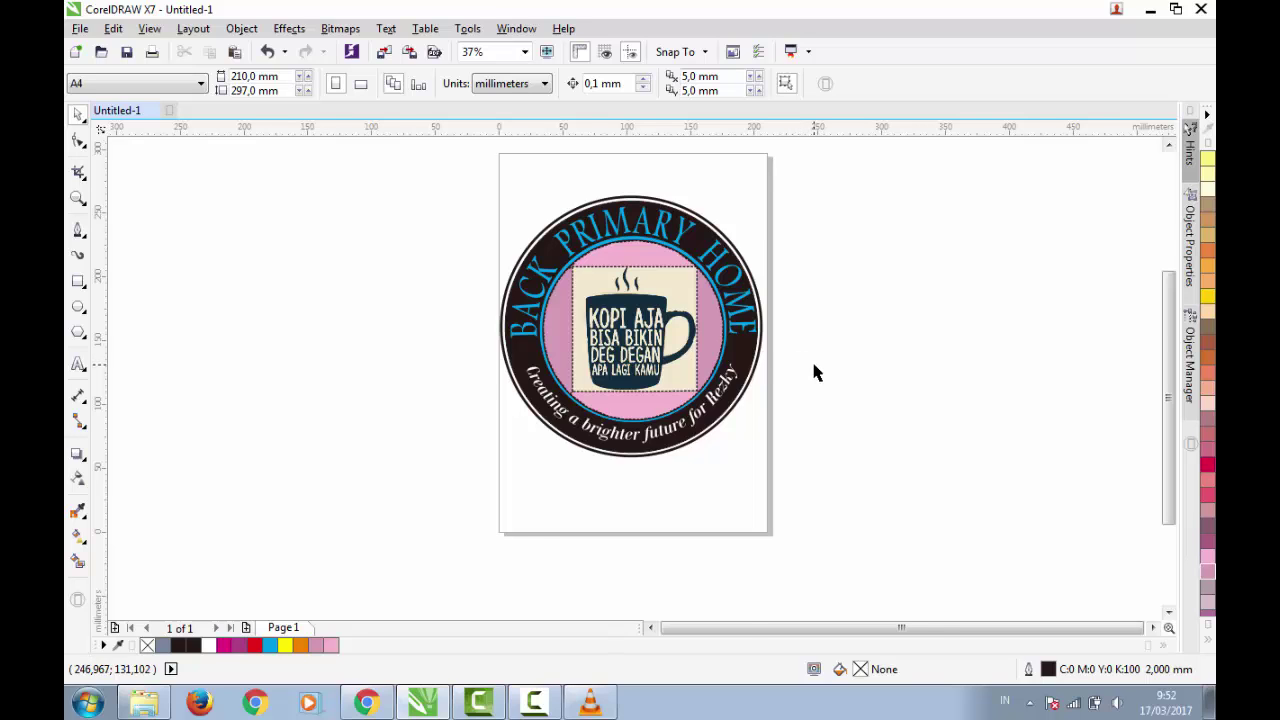
scroll(815, 372, up, 2)
scroll(812, 371, down, 5)
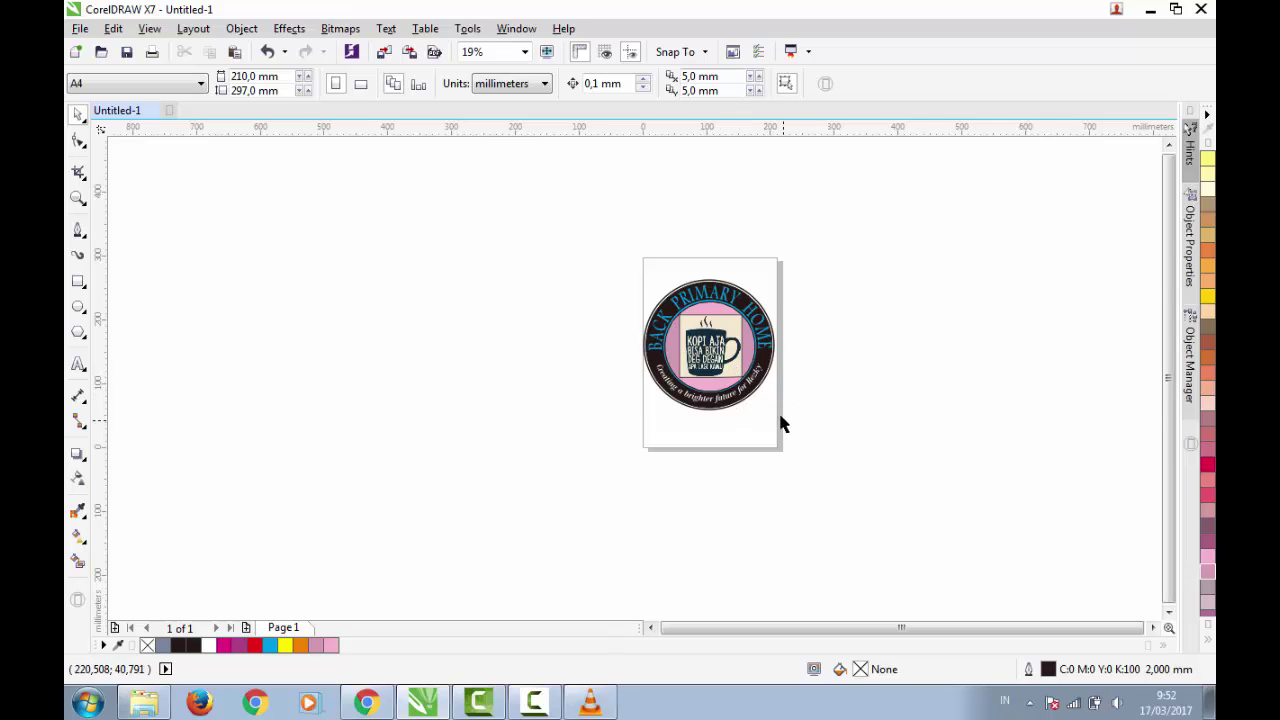
scroll(757, 400, up, 2)
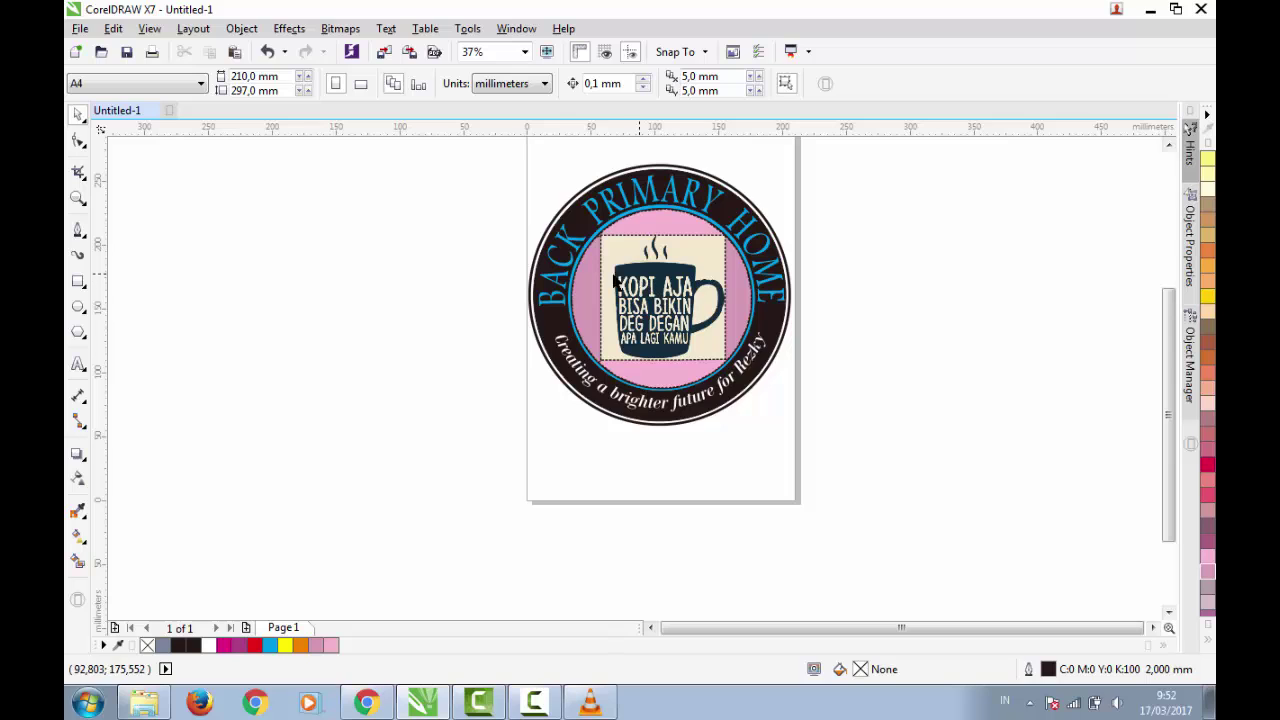
click(79, 30)
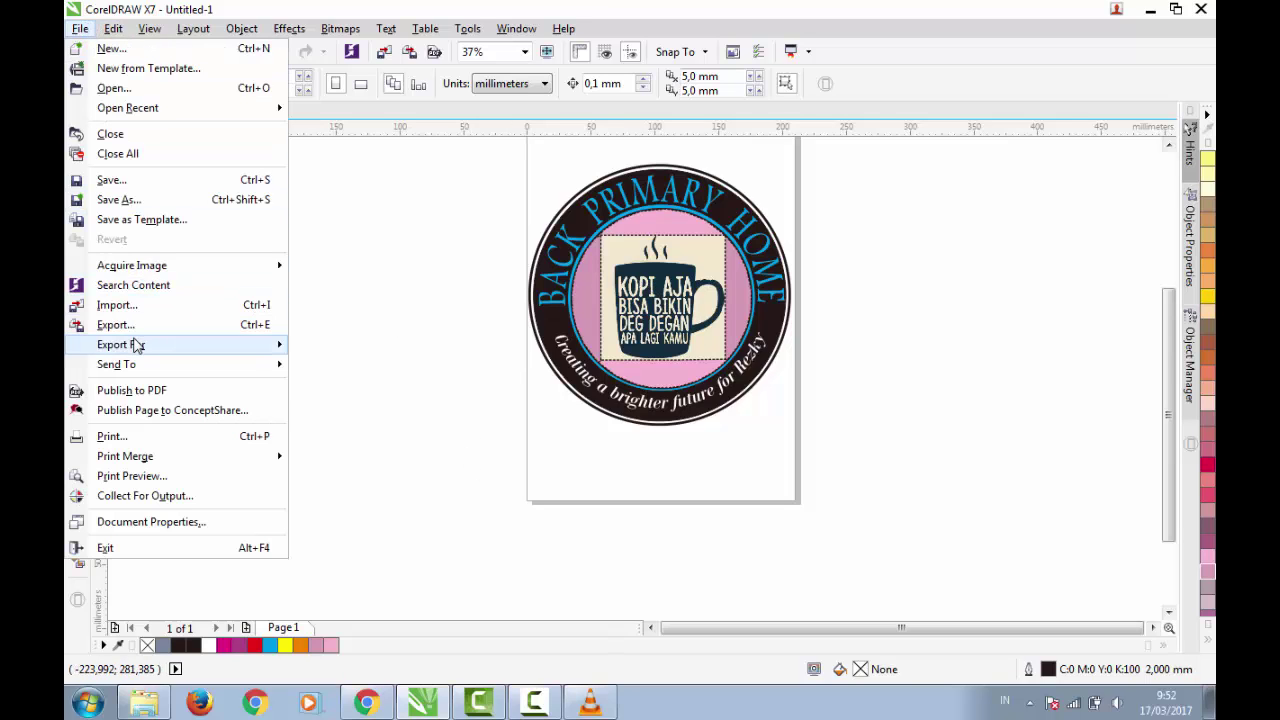
mouse_move(135, 345)
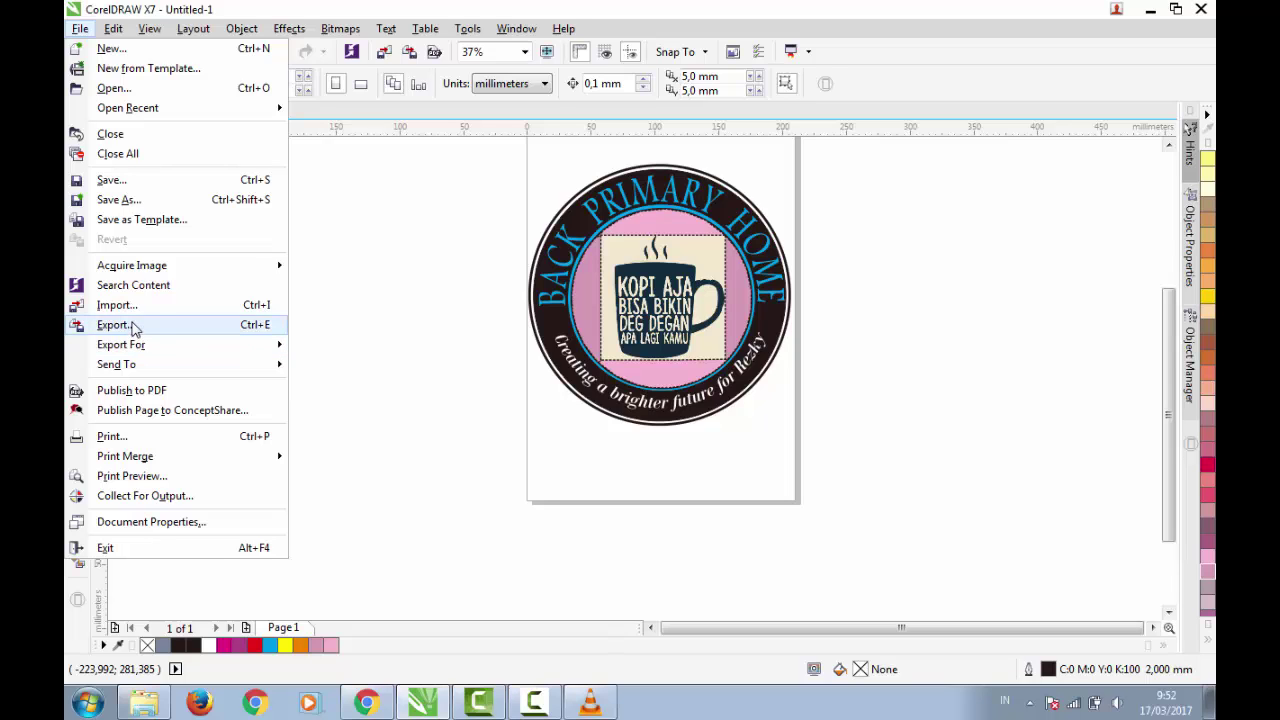
click(133, 310)
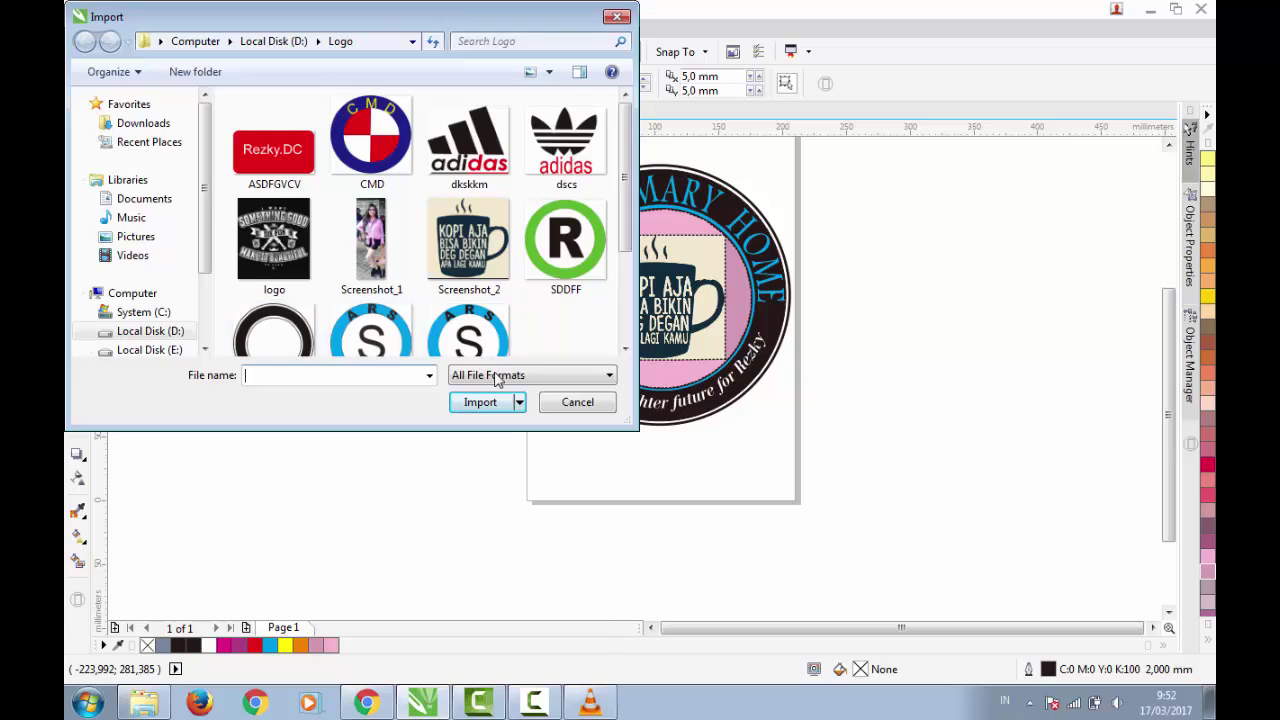
click(494, 408)
click(479, 404)
click(487, 403)
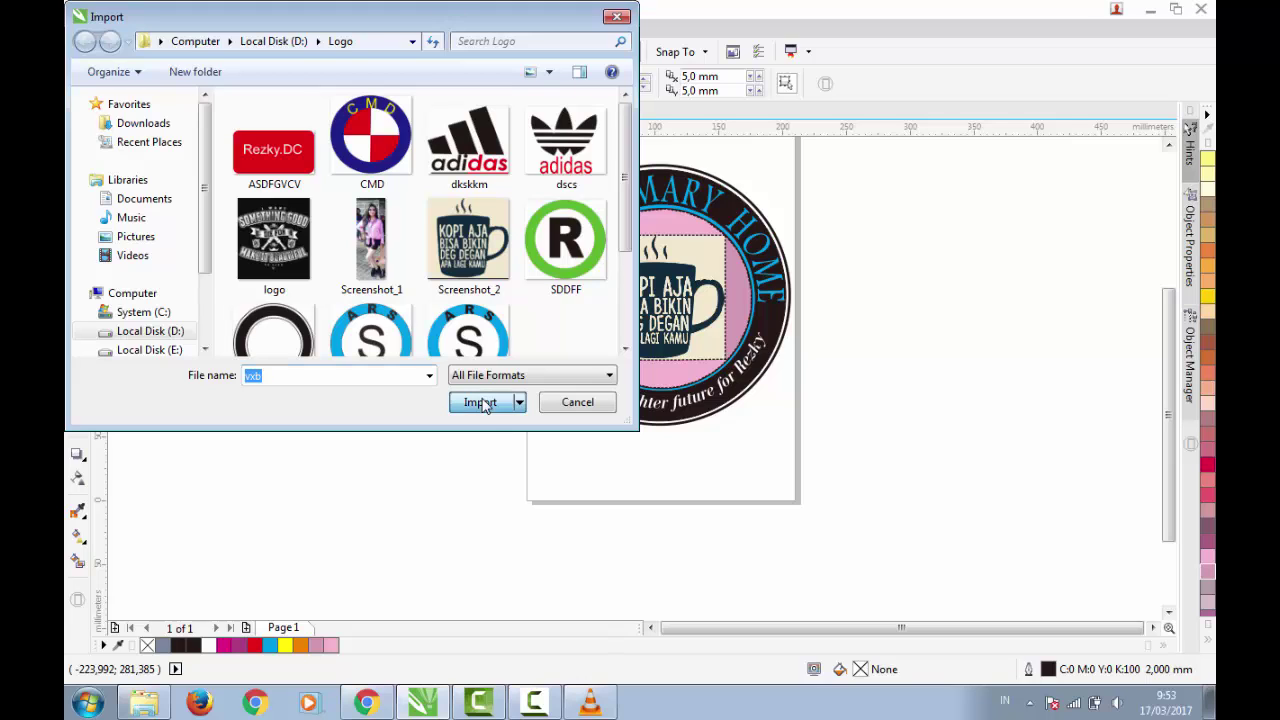
click(650, 386)
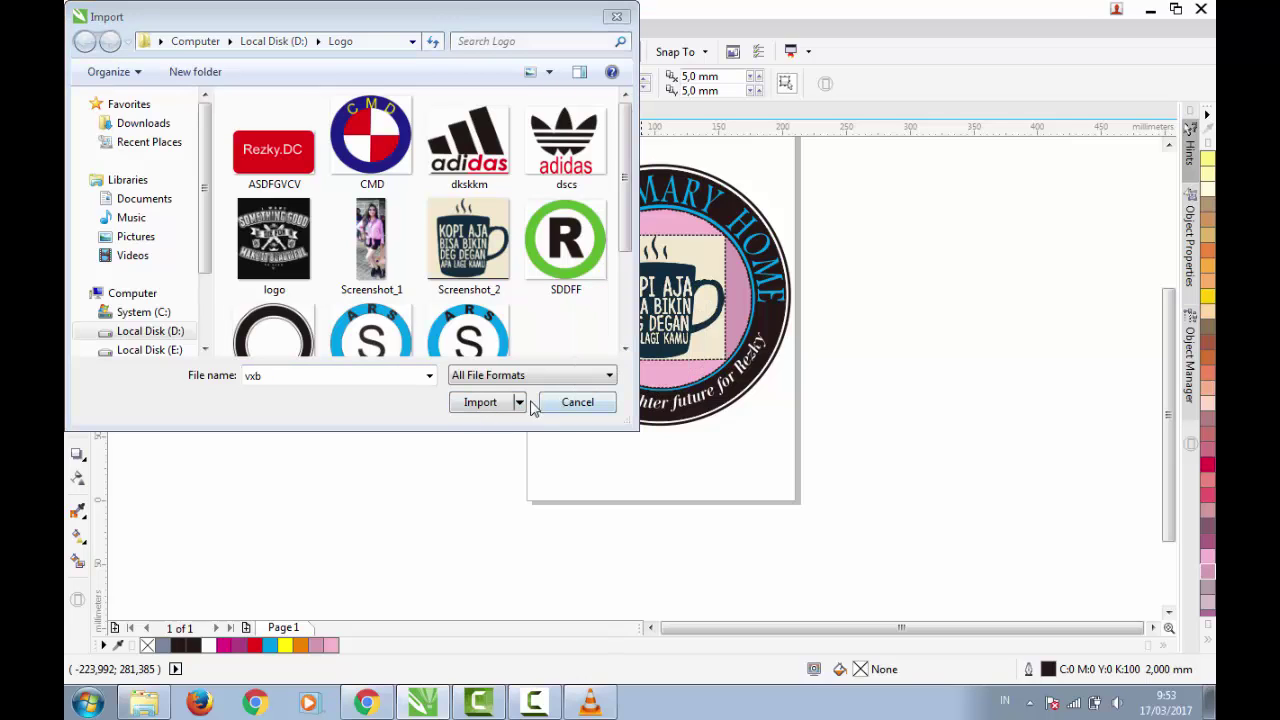
click(477, 404)
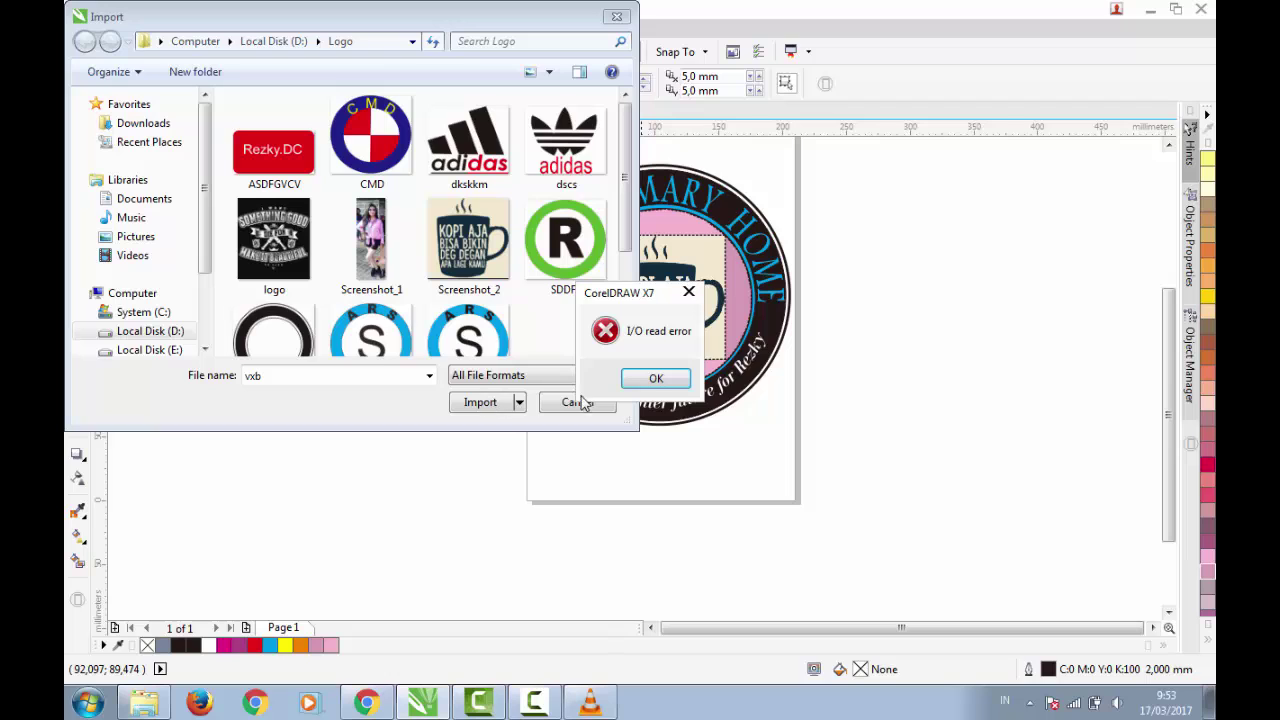
click(652, 384)
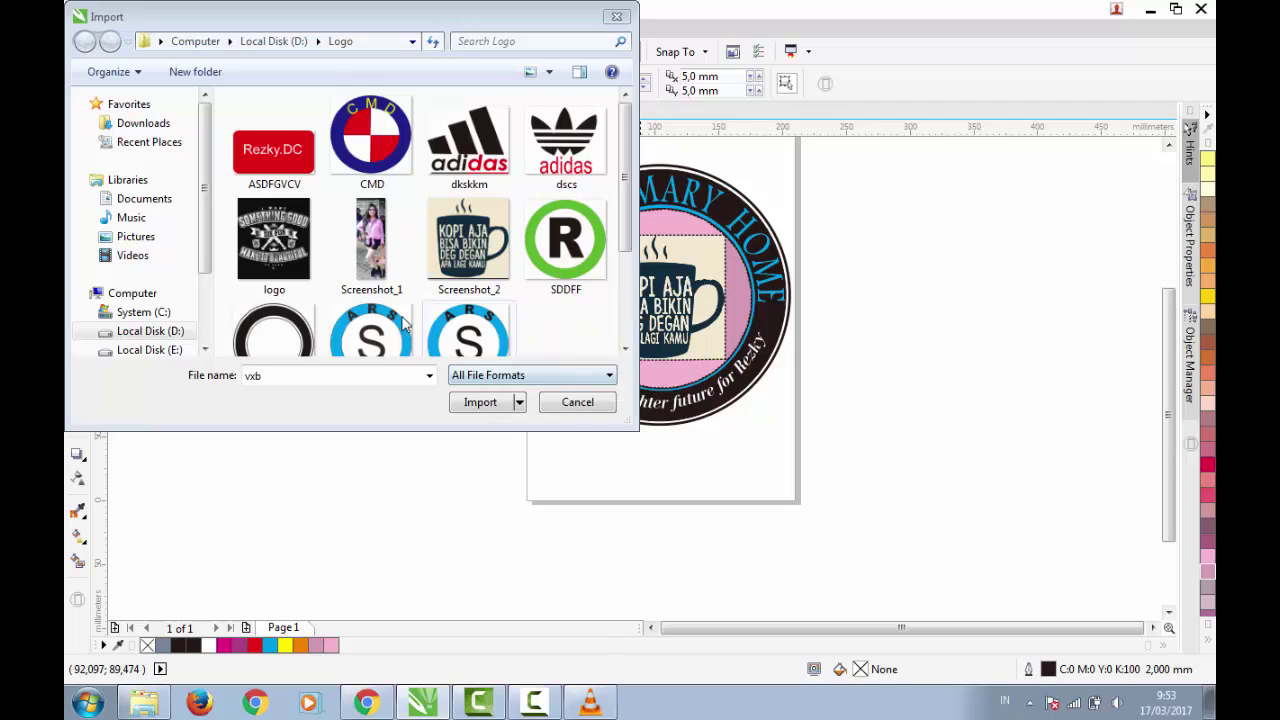
click(617, 16)
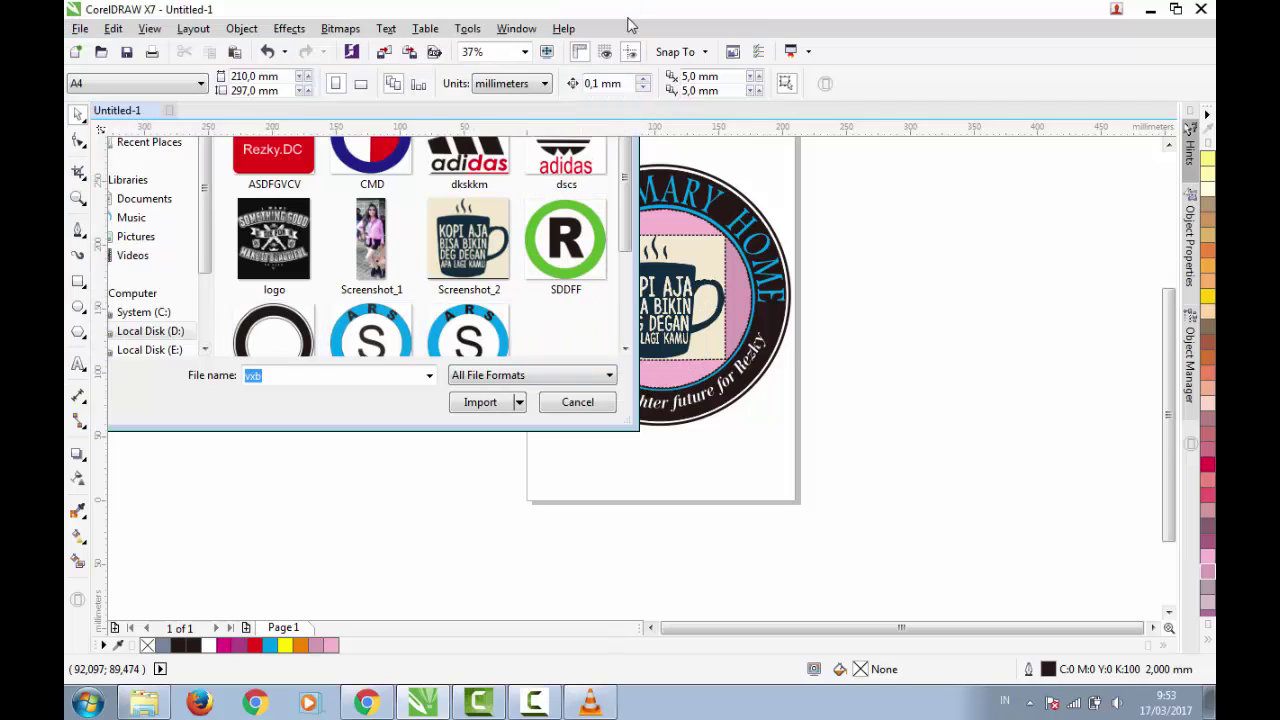
- Export the logo as the JPEG Untitled-1 in the Logo folder, replacing the existing file, with CMYK Color (32-bit) and High 80% quality
click(80, 30)
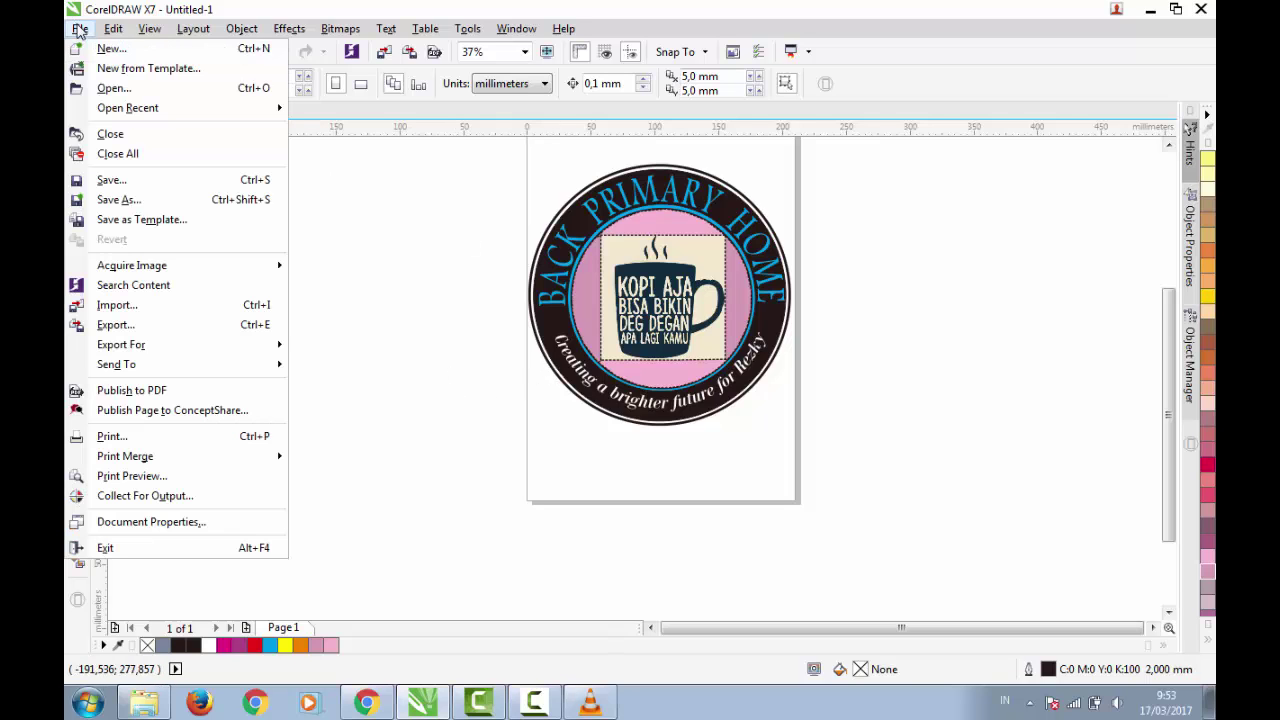
click(126, 328)
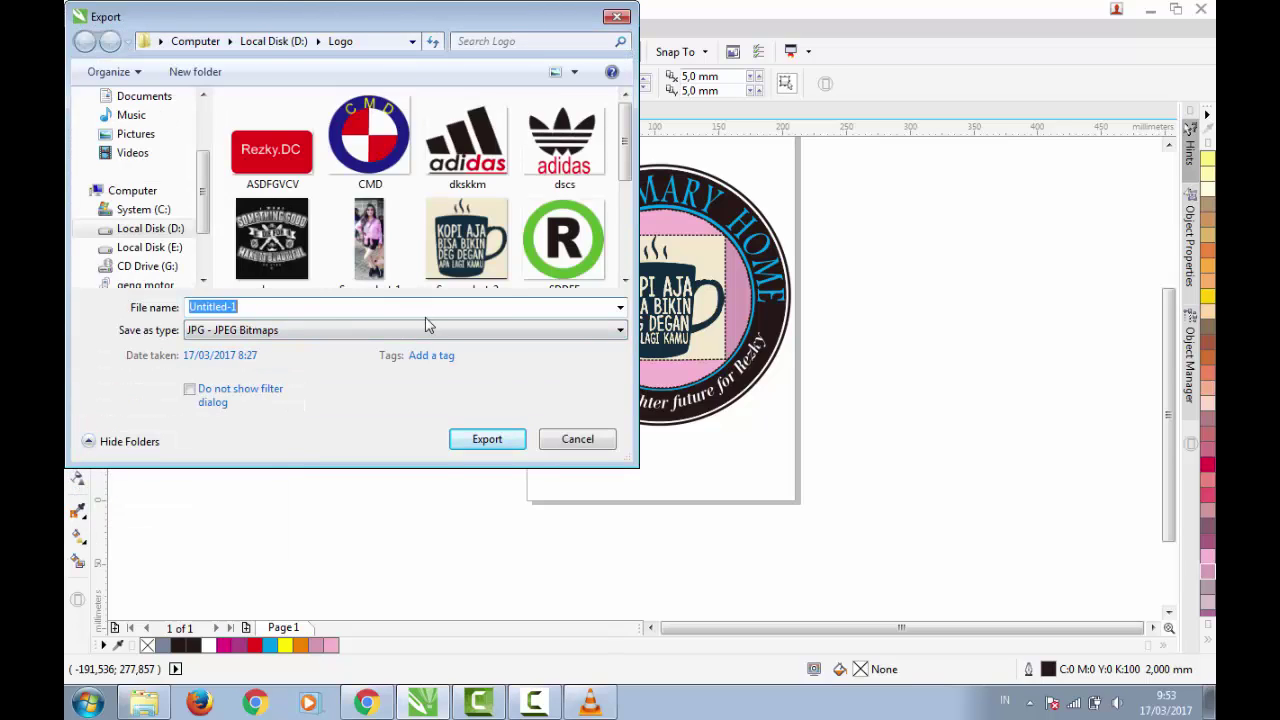
click(487, 441)
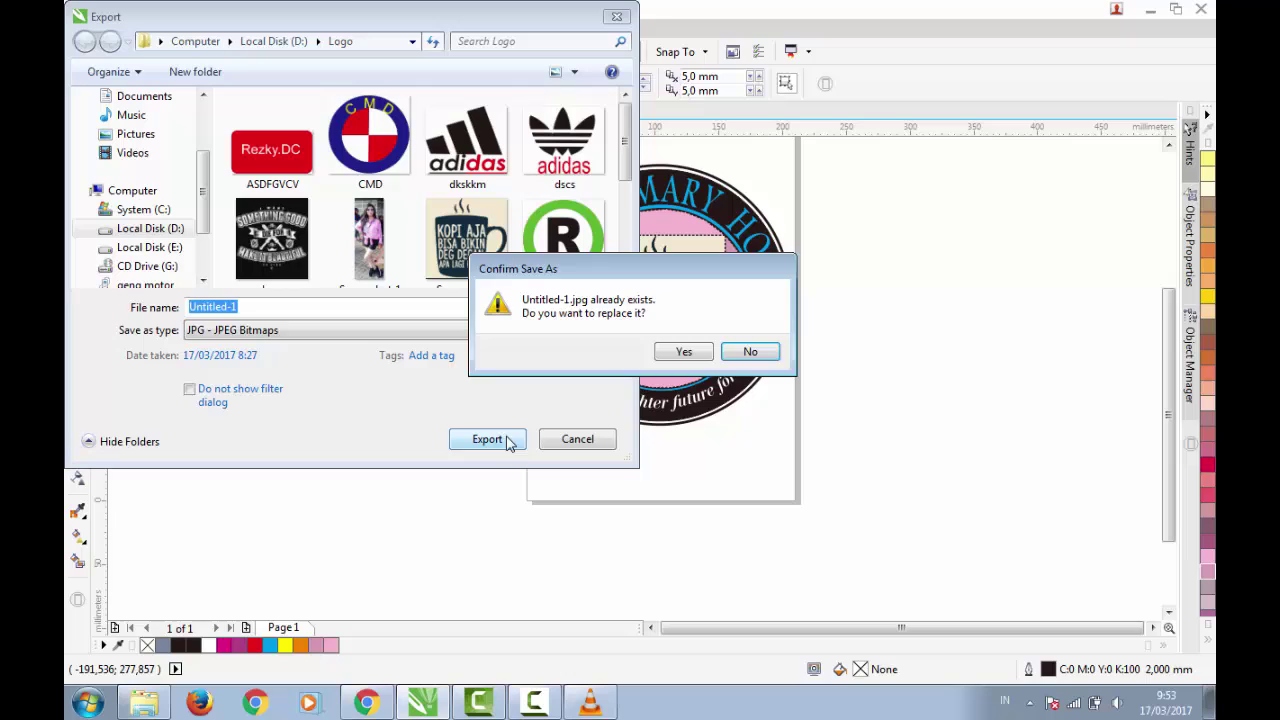
click(684, 352)
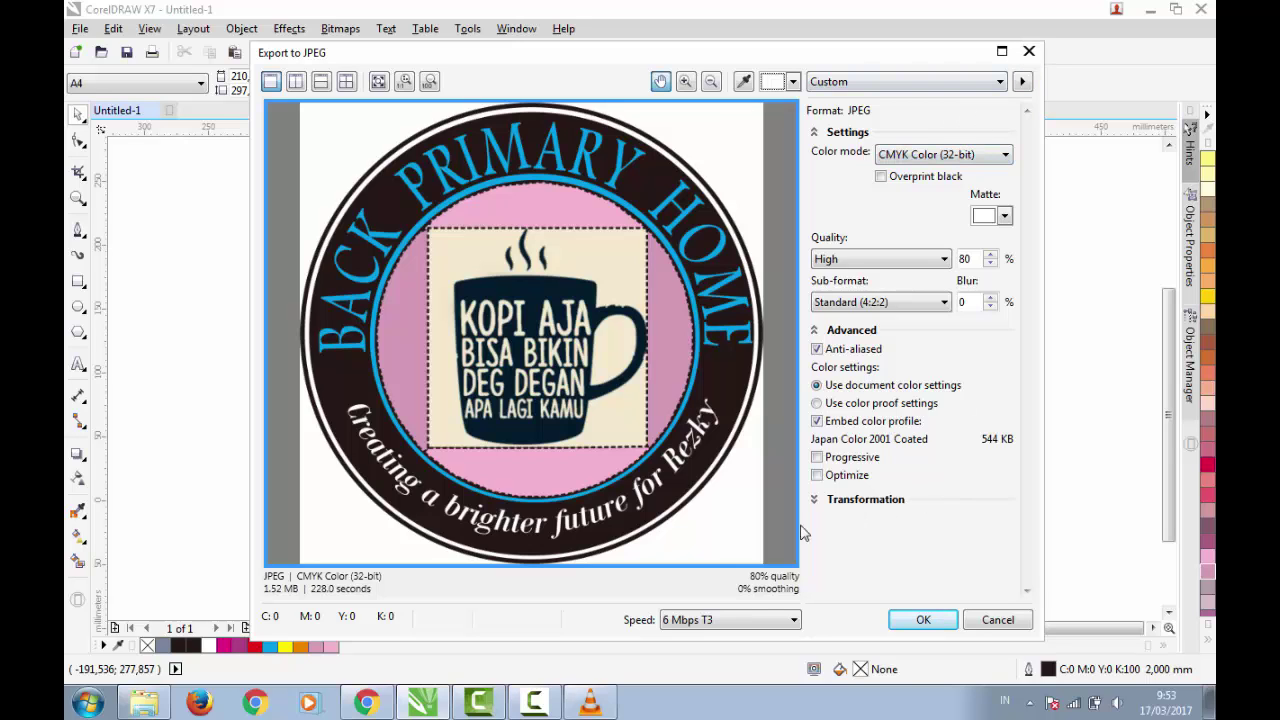
click(925, 619)
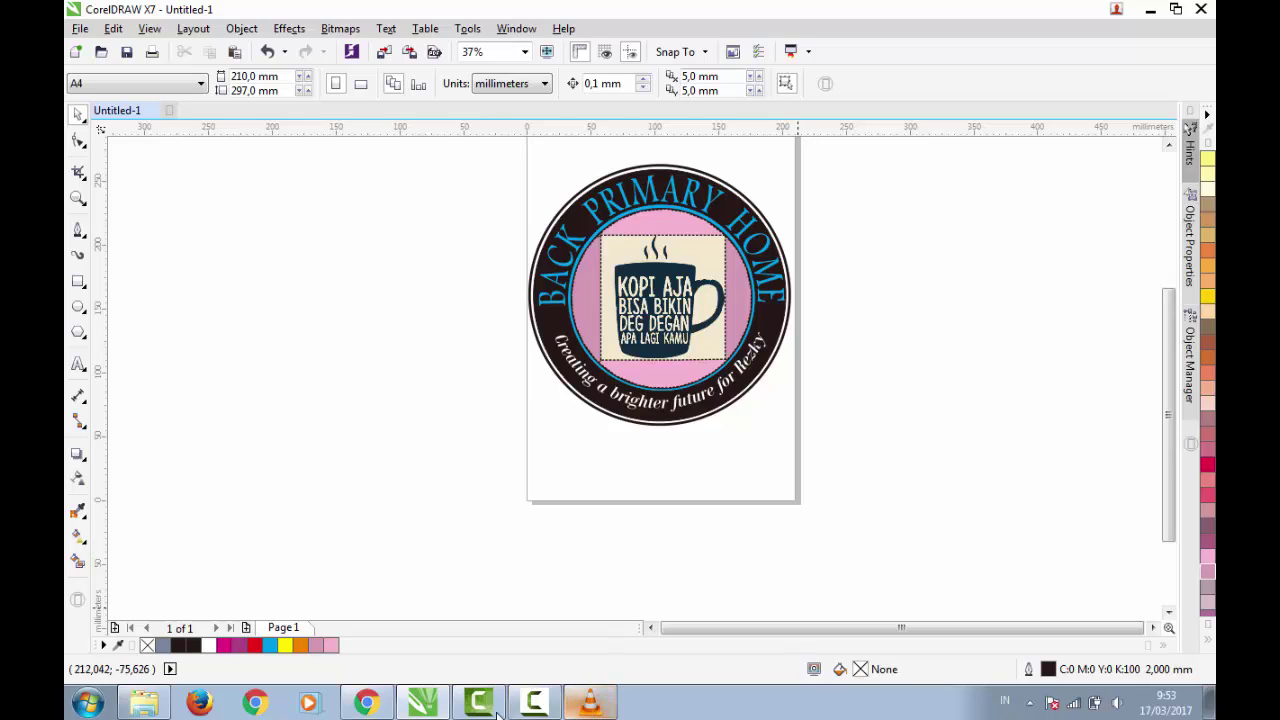
click(530, 706)
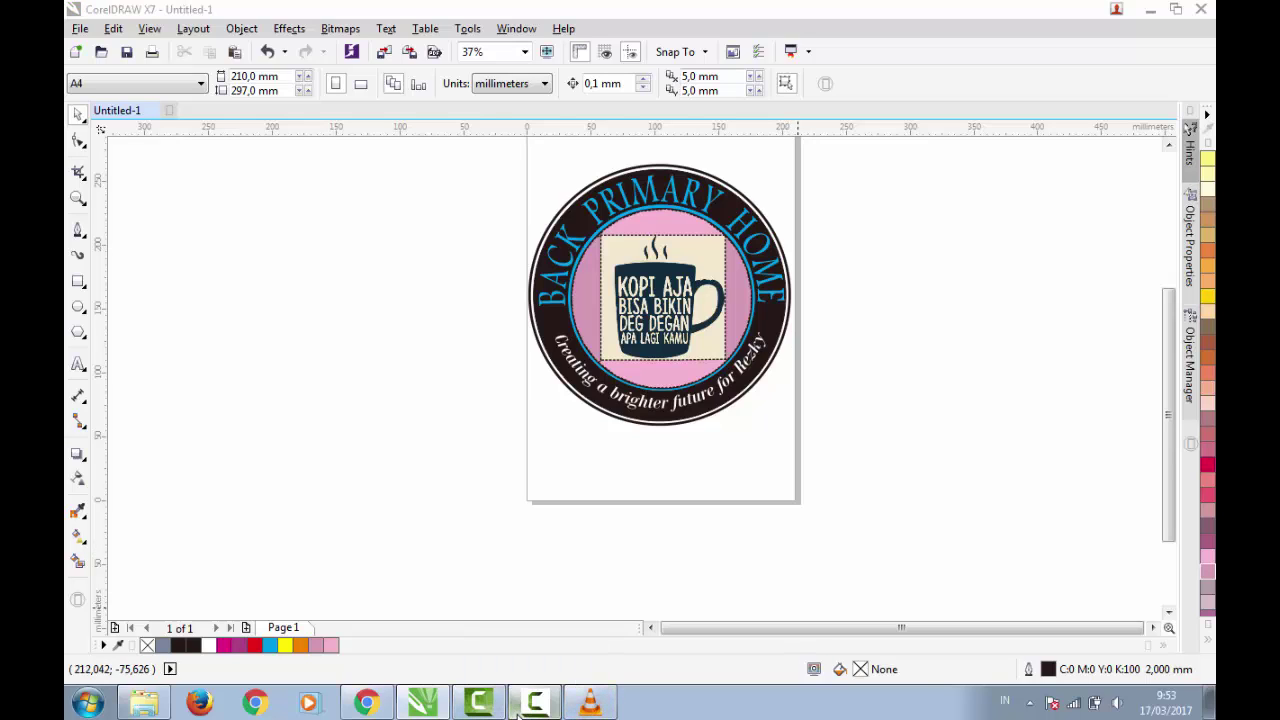